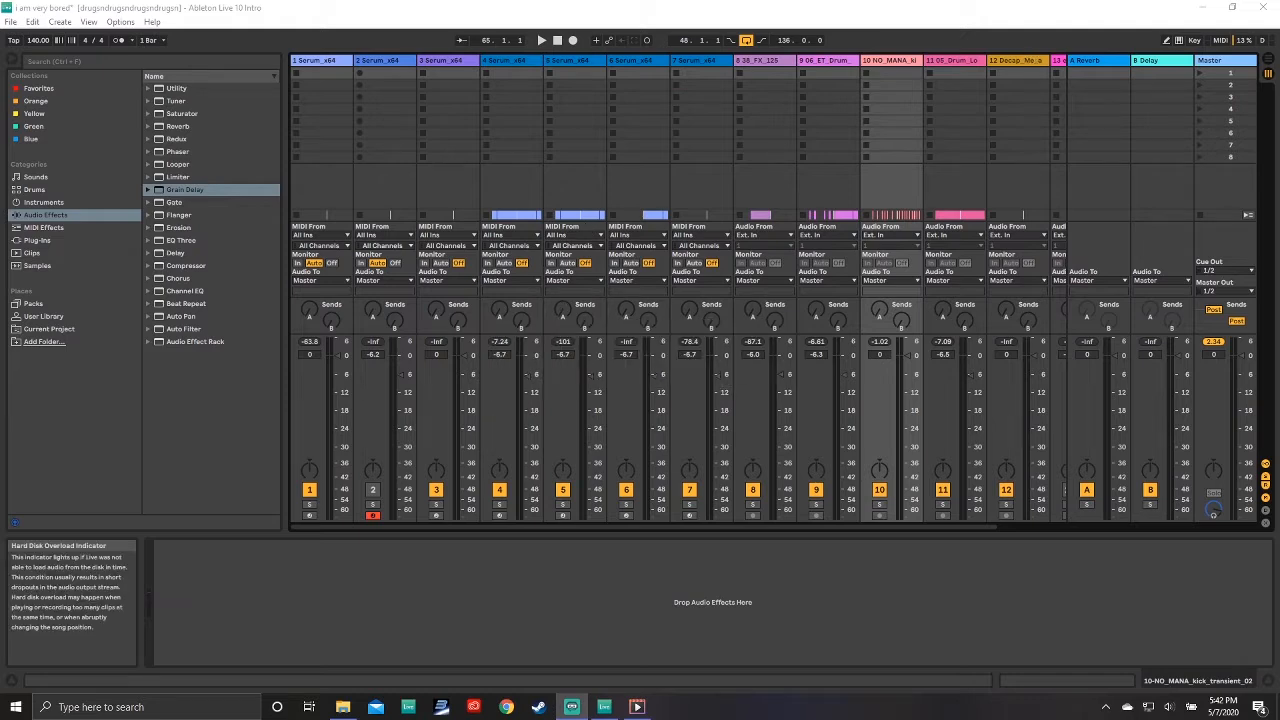
Step: Switch to the Arrangement View and examine the tracks and clips across the whole song
{"action": "left_click", "coordinate": [1268, 61]}
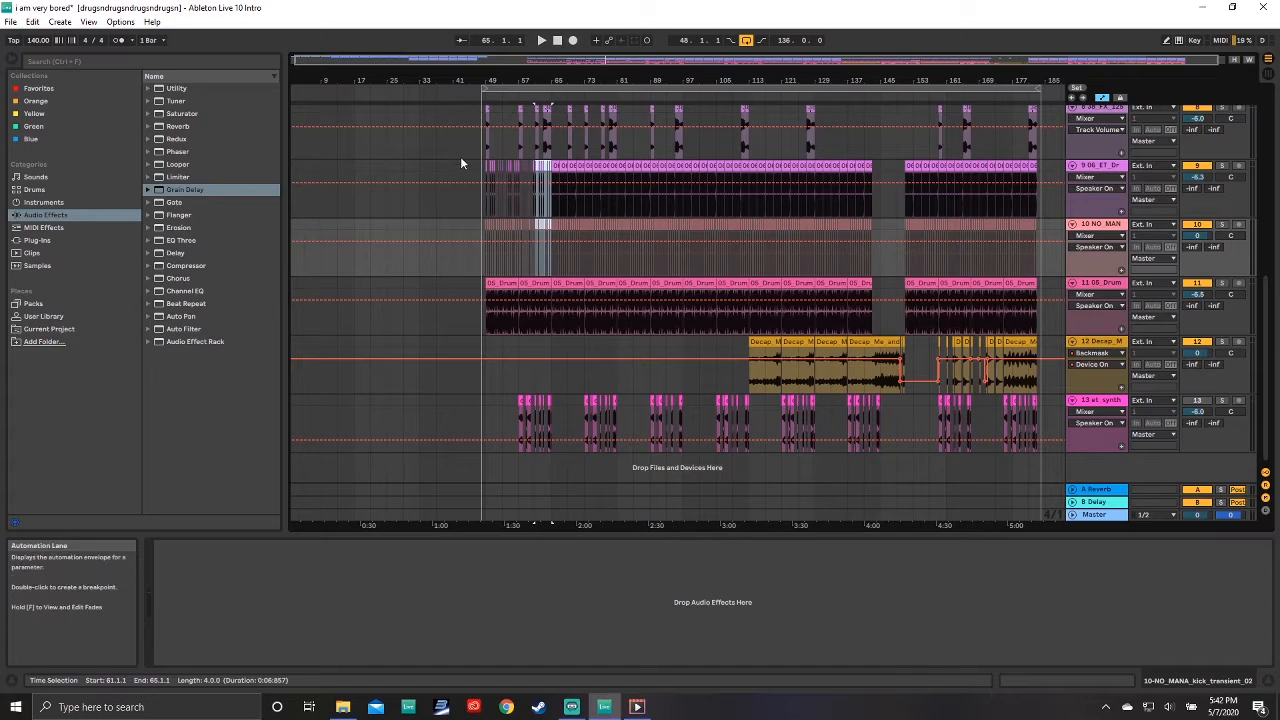
{"action": "scroll", "coordinate": [322, 150], "scroll_direction": "up", "scroll_amount": 5}
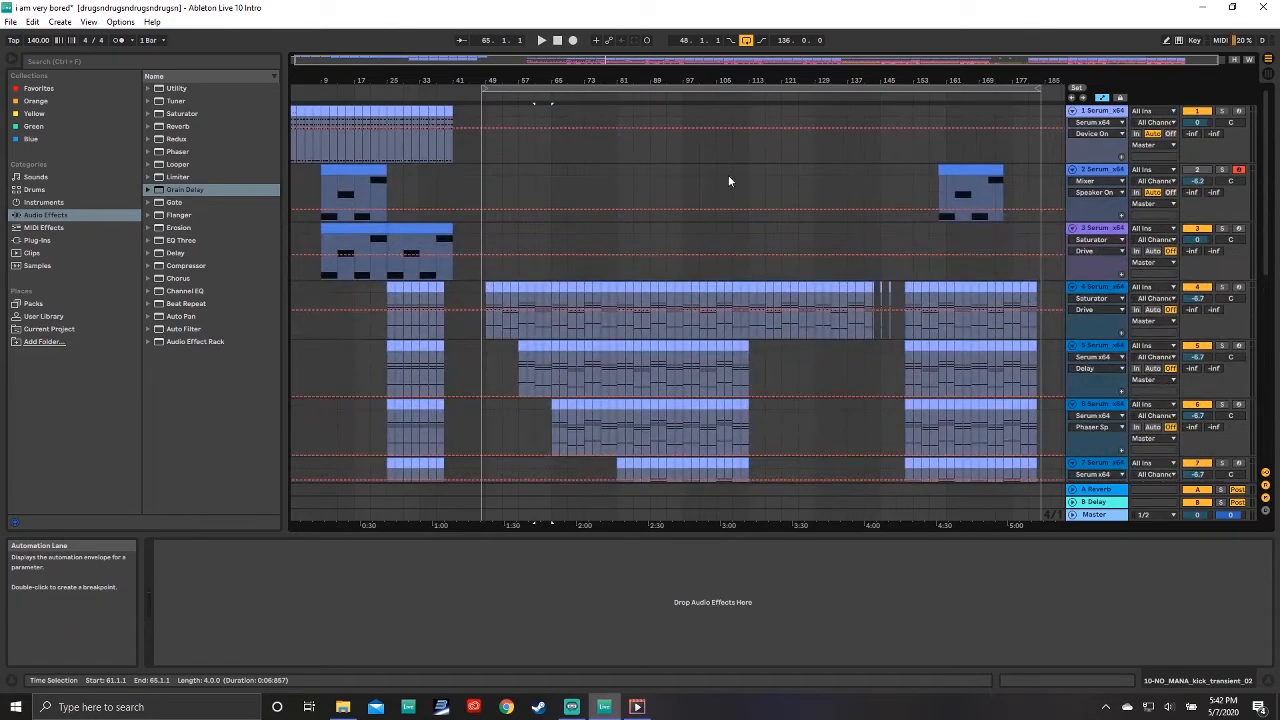
{"action": "scroll", "coordinate": [729, 181], "scroll_direction": "down", "scroll_amount": 5}
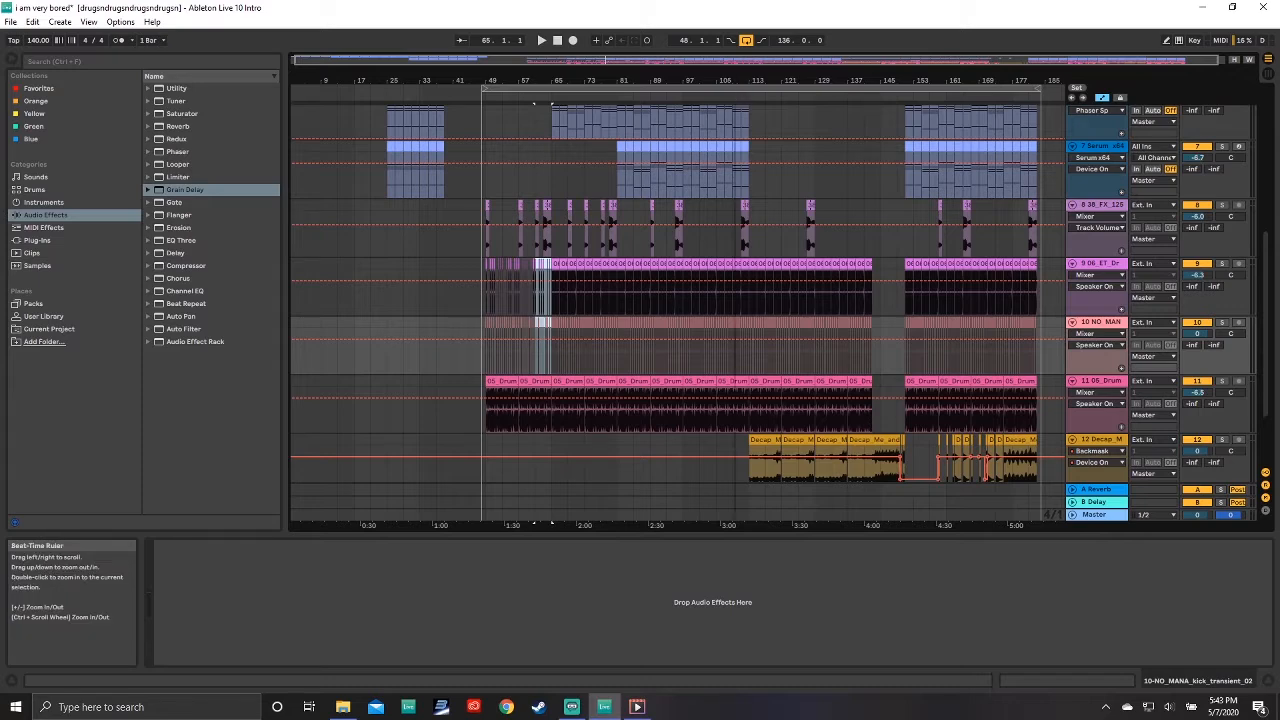
{"action": "mouse_move", "coordinate": [735, 80]}
{"action": "left_mouse_down"}
{"action": "mouse_move", "coordinate": [735, 140]}
{"action": "mouse_move", "coordinate": [735, 79]}
{"action": "left_mouse_up"}
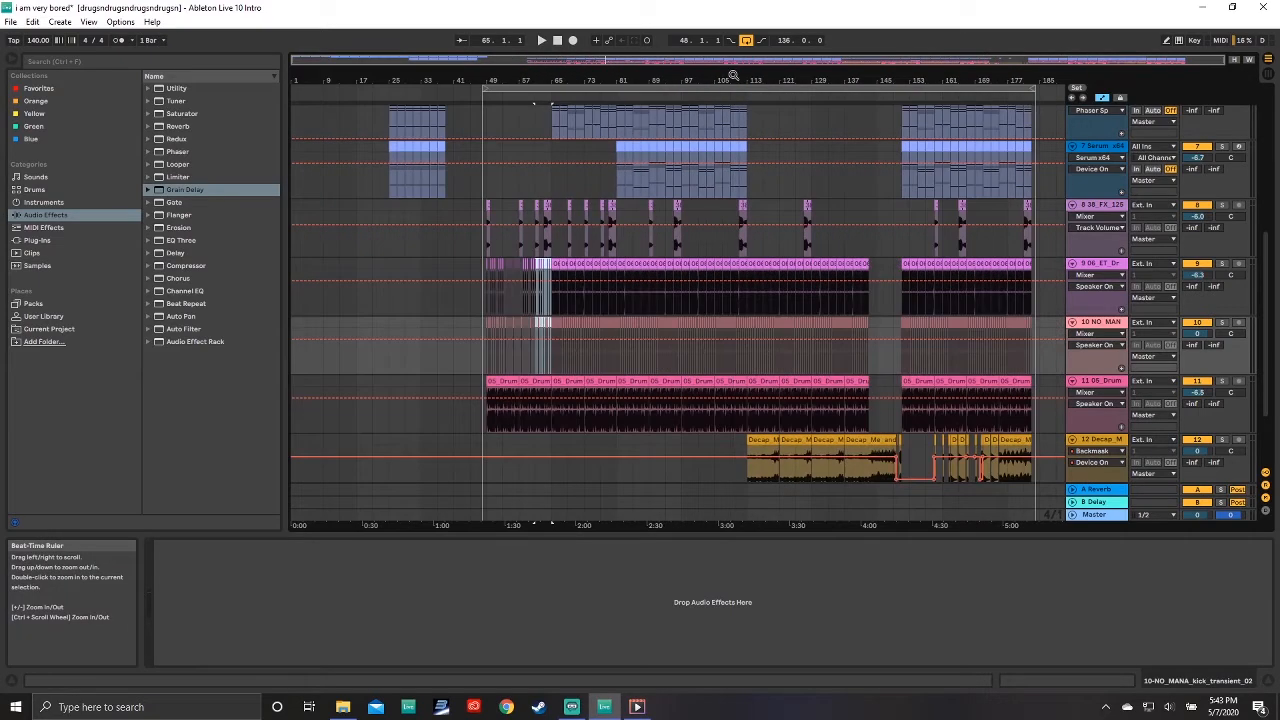
{"action": "left_click_drag", "start_coordinate": [504, 78], "coordinate": [371, 148]}
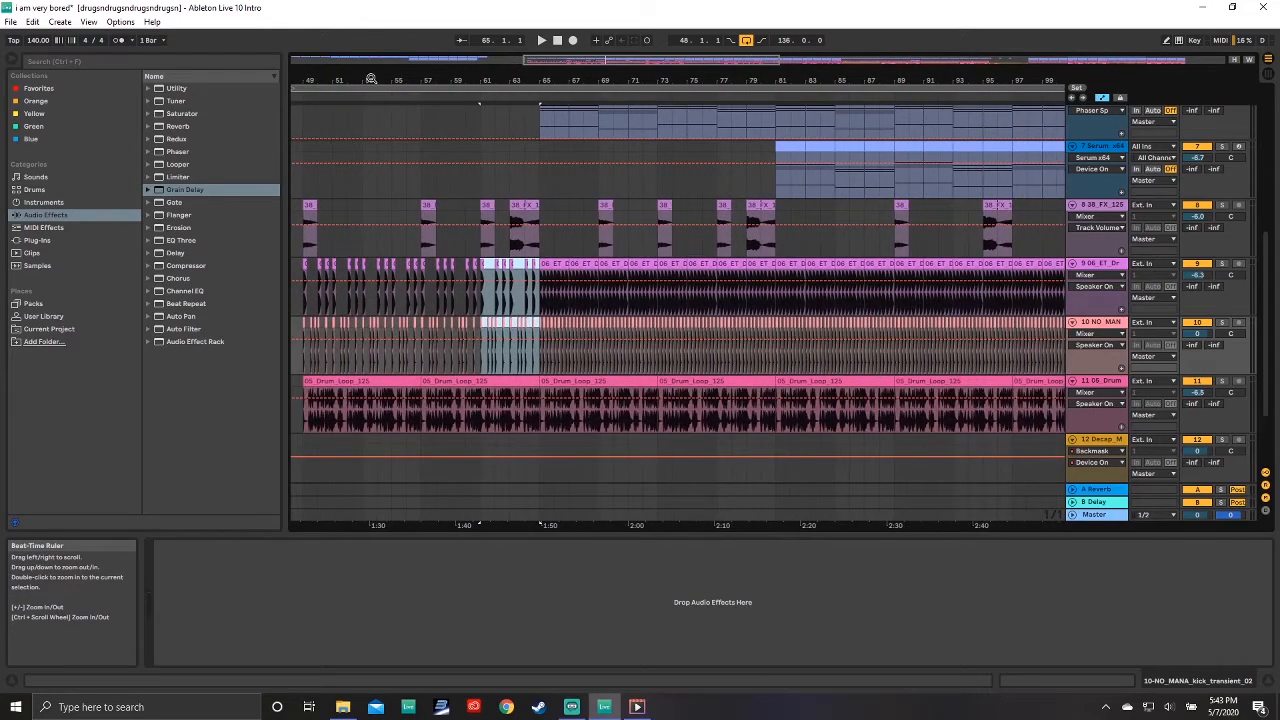
{"action": "left_click_drag", "start_coordinate": [371, 79], "coordinate": [505, 78]}
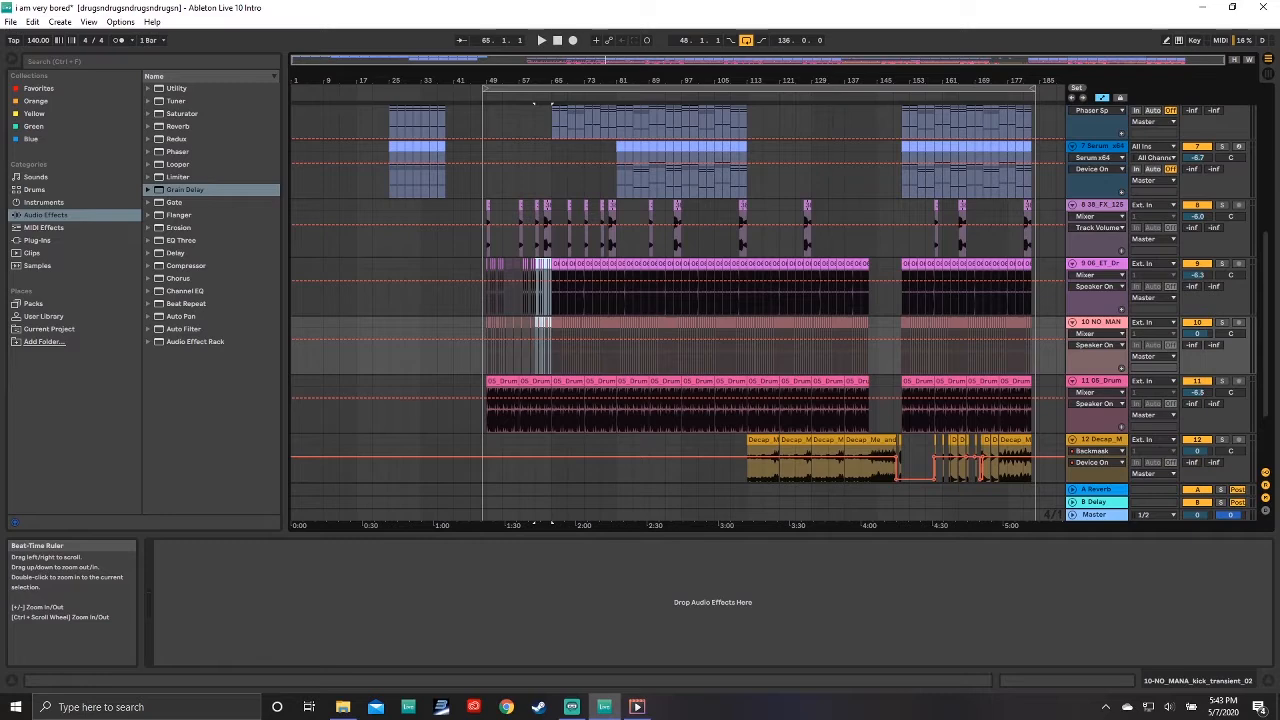
{"action": "left_click_drag", "start_coordinate": [833, 79], "coordinate": [833, 143]}
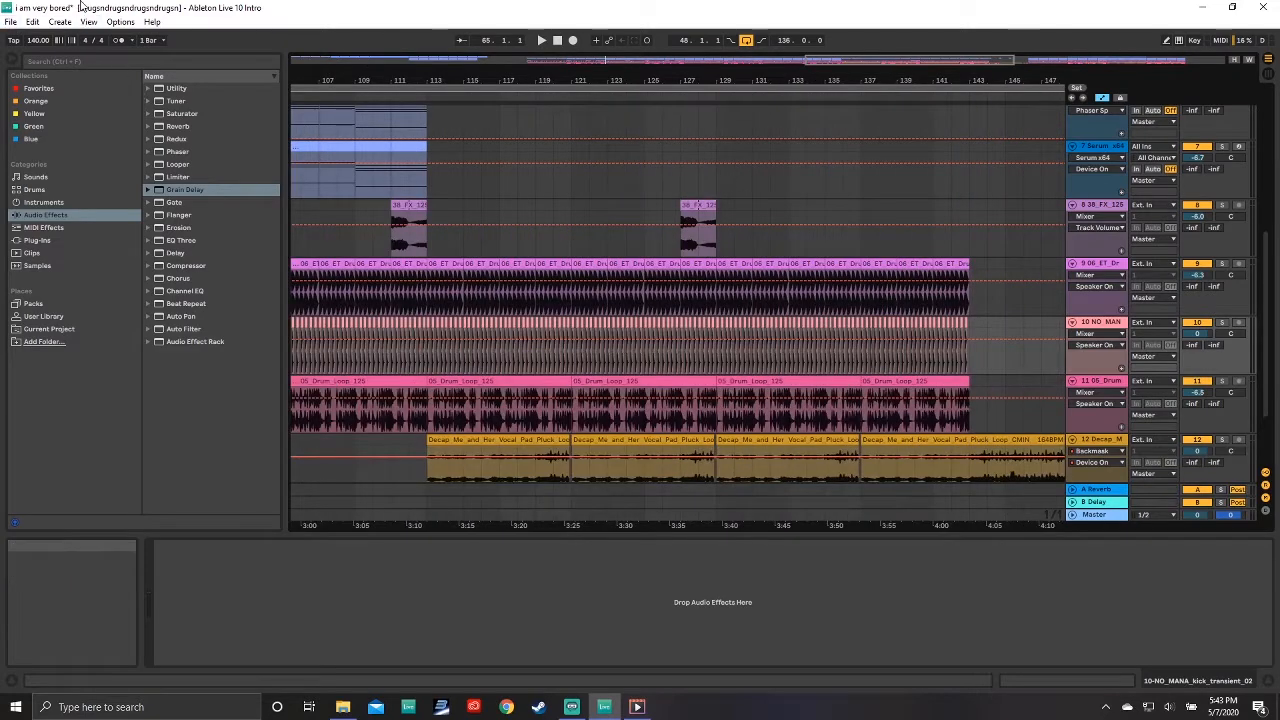
Step: Select the Decap vocal clip and browse the arrangement timeline at different zoom levels
{"action": "left_click", "coordinate": [481, 440]}
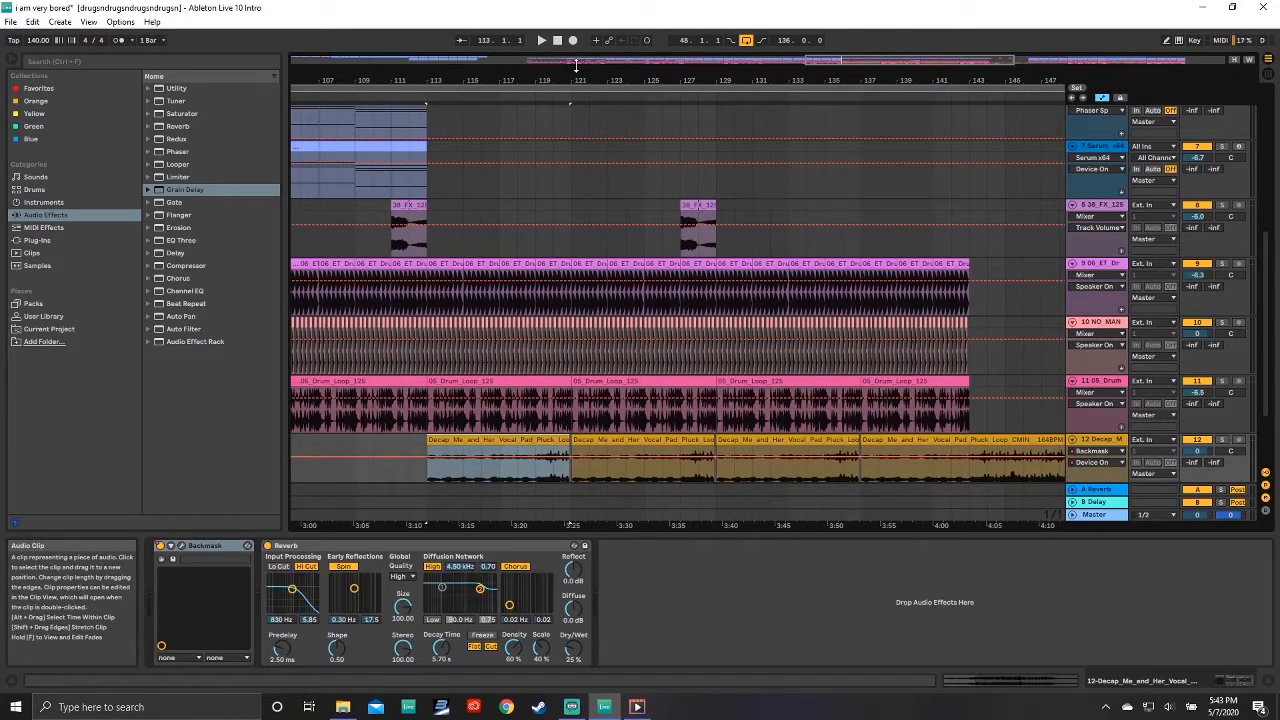
{"action": "left_click_drag", "start_coordinate": [579, 74], "coordinate": [670, 29]}
{"action": "left_click_drag", "start_coordinate": [743, 74], "coordinate": [725, 72]}
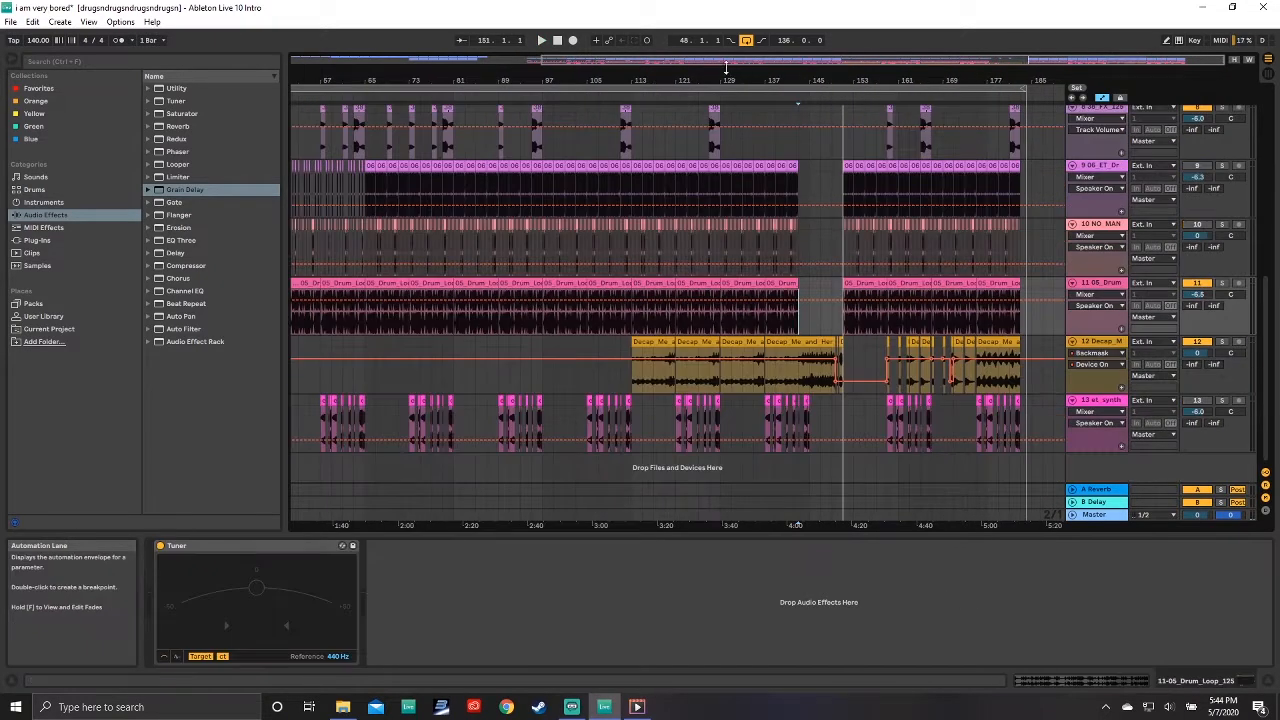
{"action": "left_click_drag", "start_coordinate": [726, 68], "coordinate": [781, 76]}
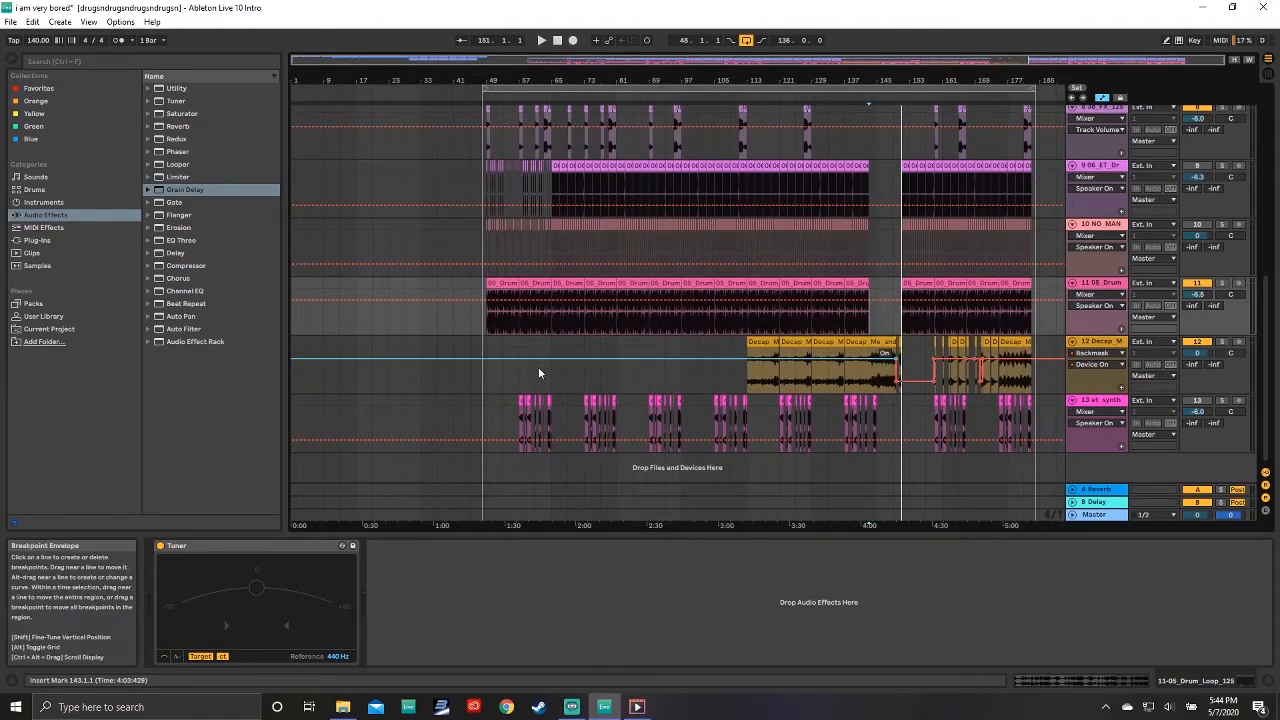
{"action": "scroll", "coordinate": [540, 345], "scroll_direction": "up", "scroll_amount": 3}
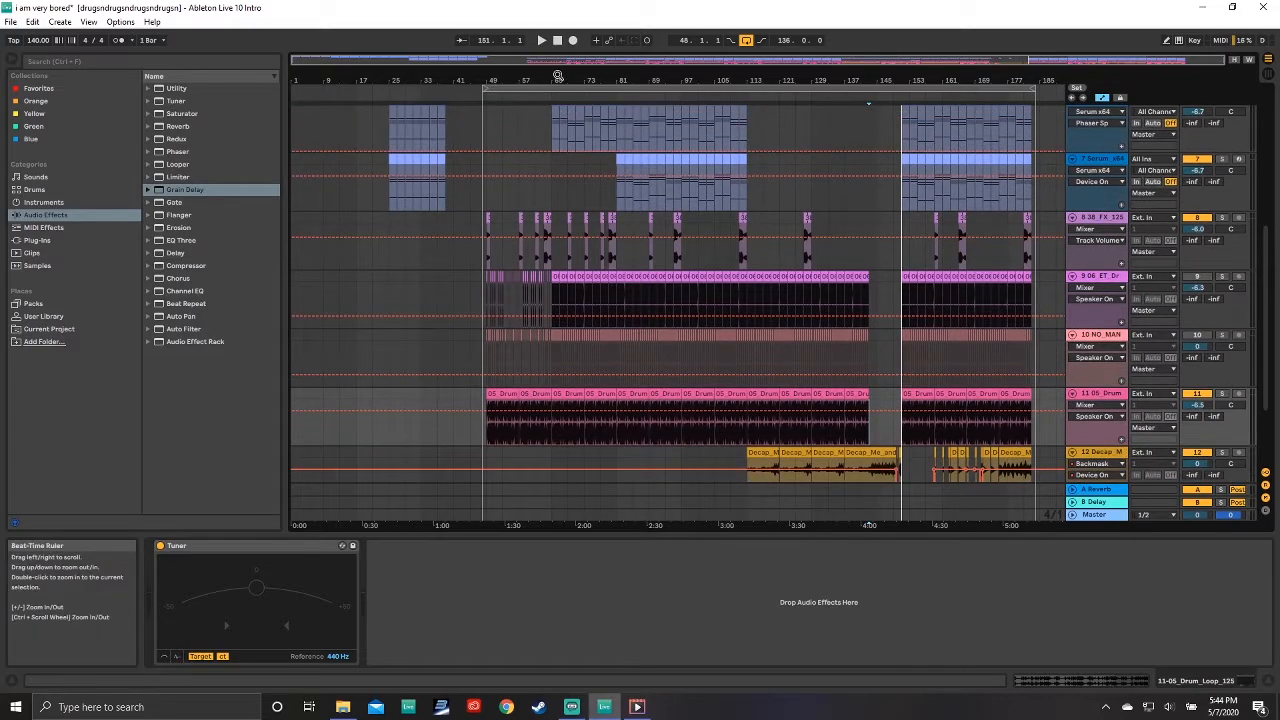
{"action": "left_click_drag", "start_coordinate": [495, 80], "coordinate": [495, 92]}
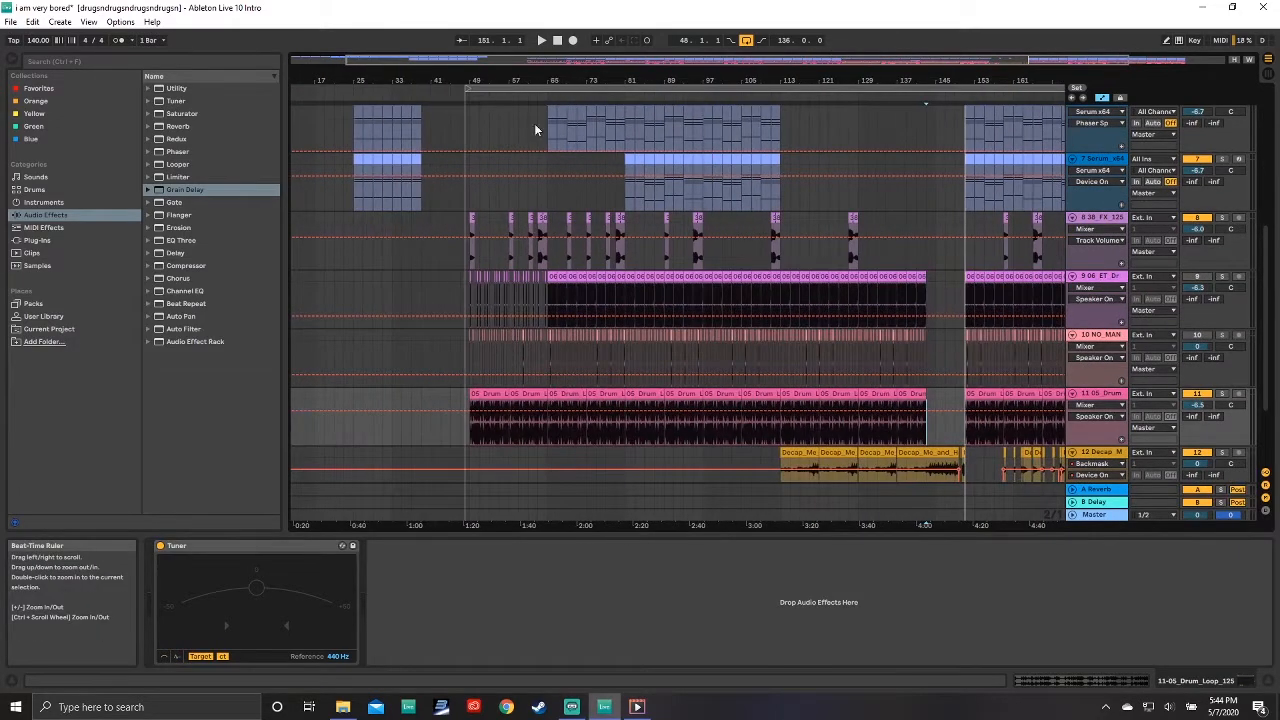
{"action": "scroll", "coordinate": [520, 229], "scroll_direction": "down", "scroll_amount": 2}
{"action": "scroll", "coordinate": [520, 232], "scroll_direction": "down", "scroll_amount": 1}
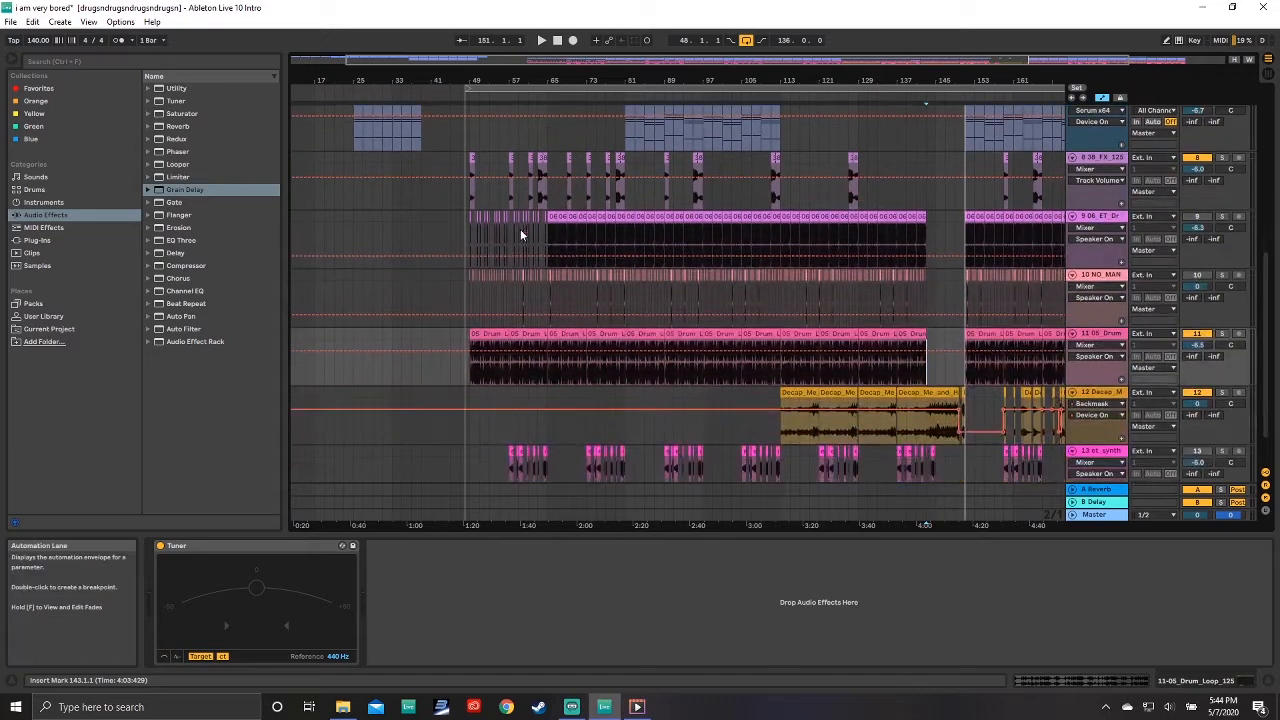
{"action": "left_click_drag", "start_coordinate": [500, 78], "coordinate": [559, 78]}
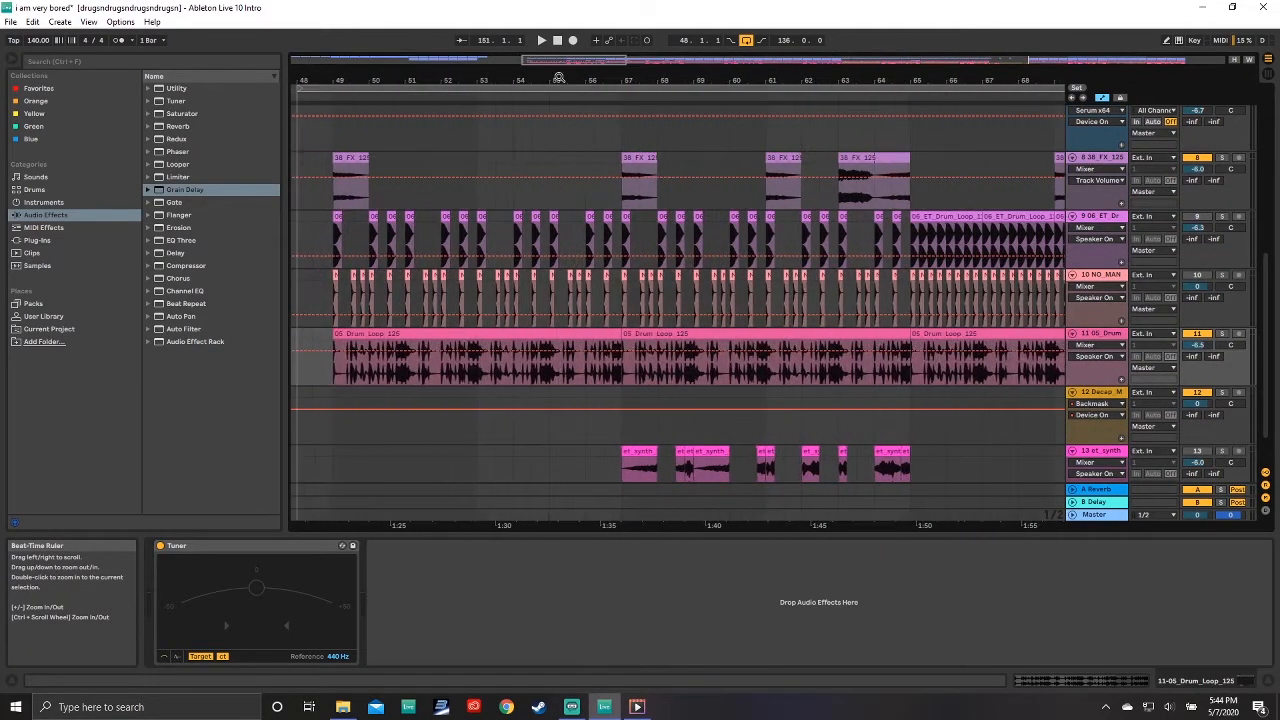
{"action": "left_click_drag", "start_coordinate": [327, 80], "coordinate": [328, 134]}
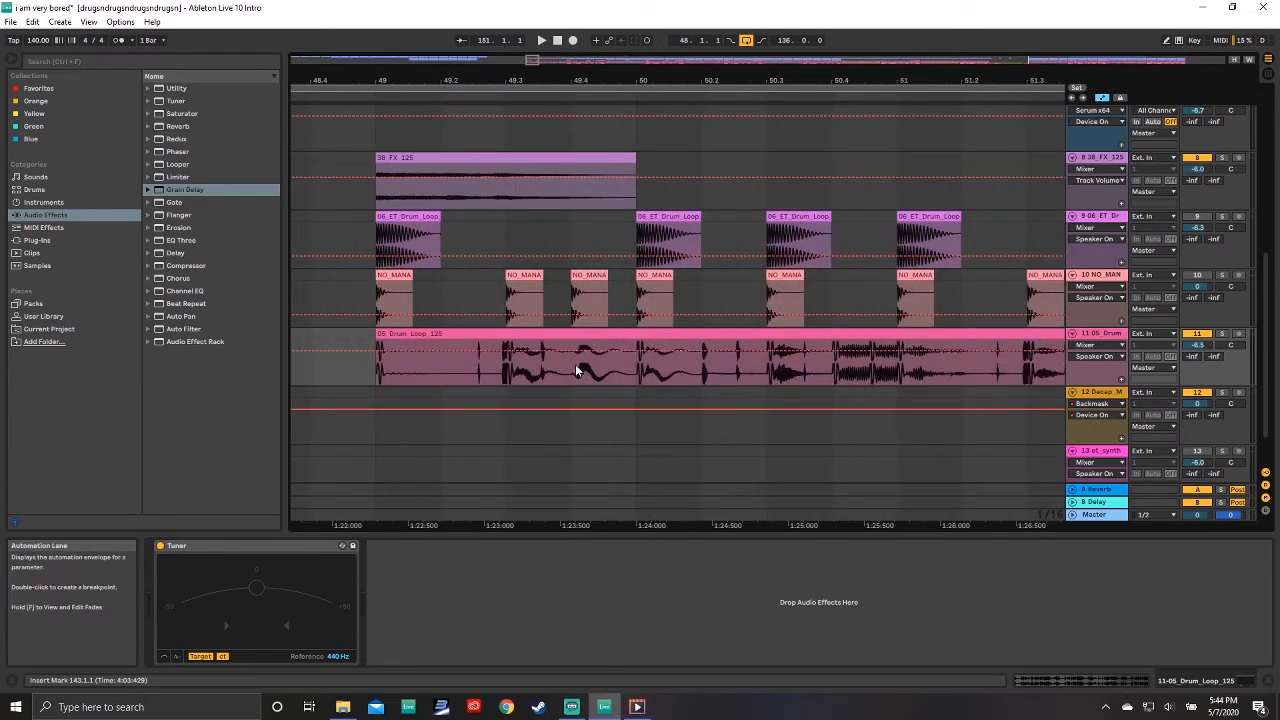
Step: Select the 05 Drum Loop 125 clip on track 11 and play back its section
{"action": "left_click", "coordinate": [588, 334]}
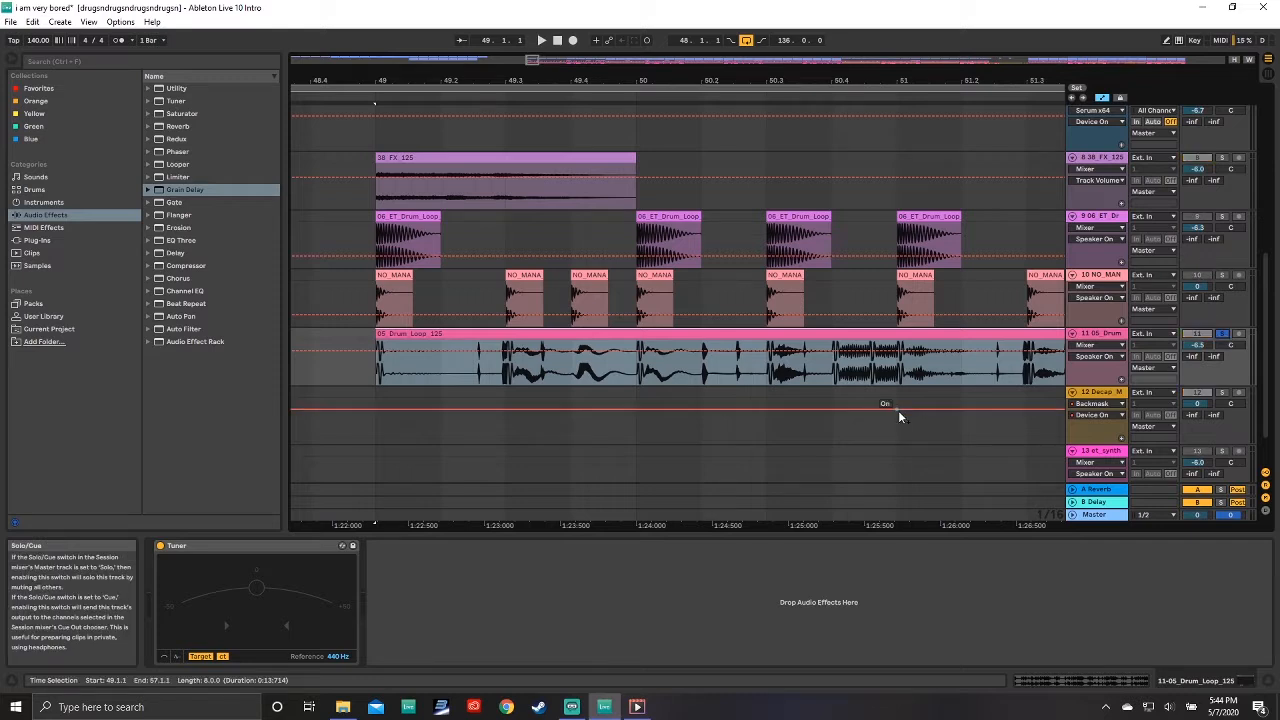
{"action": "key", "text": "space"}
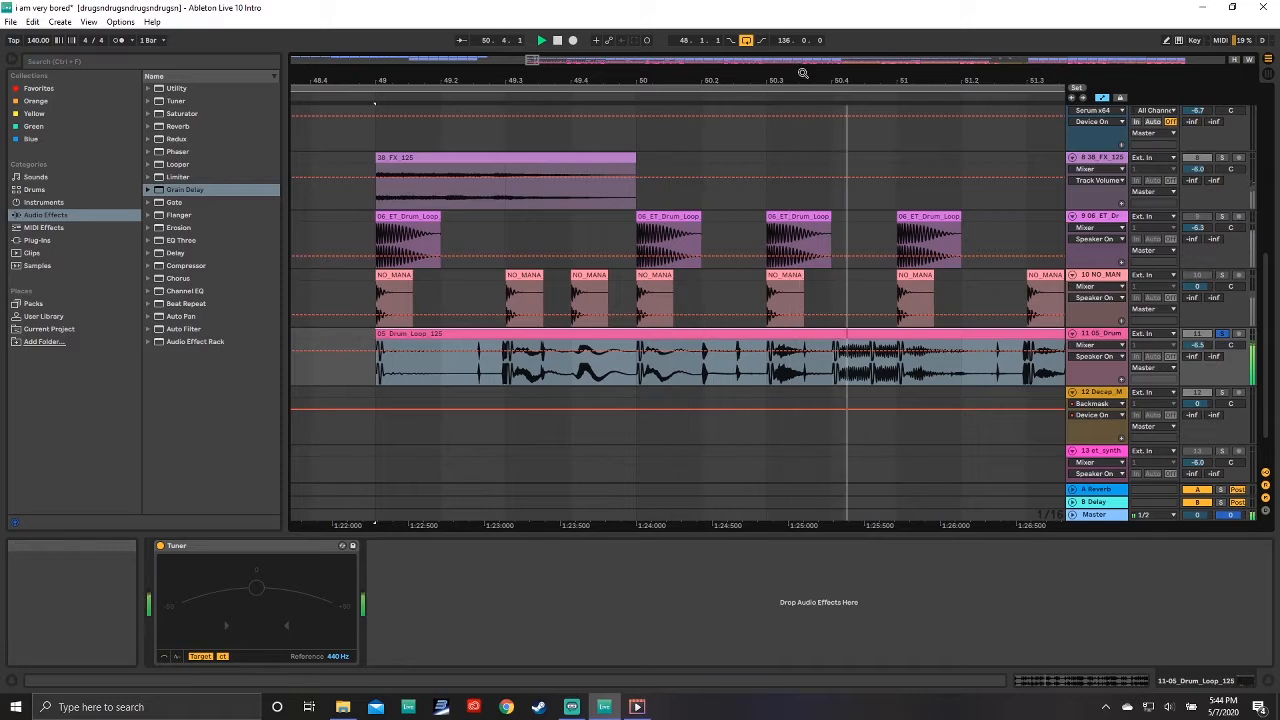
{"action": "left_click_drag", "start_coordinate": [803, 80], "coordinate": [583, 24]}
{"action": "key", "text": "space"}
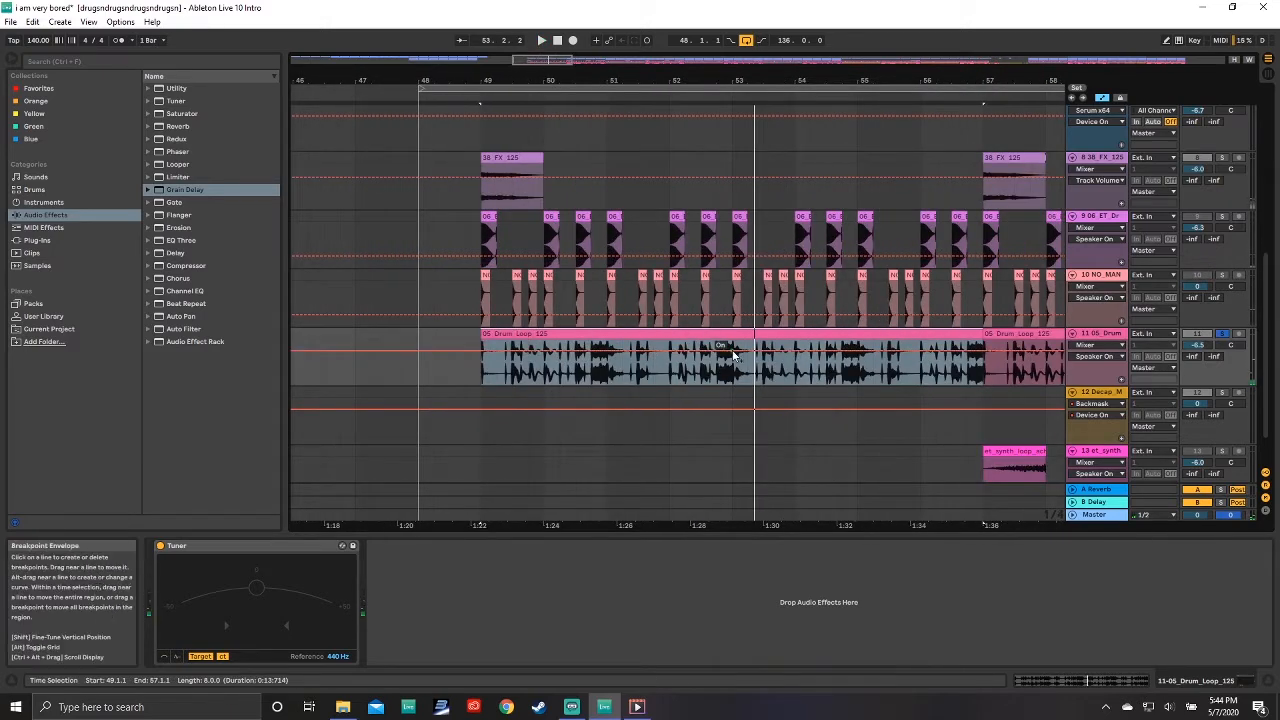
Step: Open the drum loop clip and move it earlier to start at about bar 47.4
{"action": "double_click", "coordinate": [726, 334]}
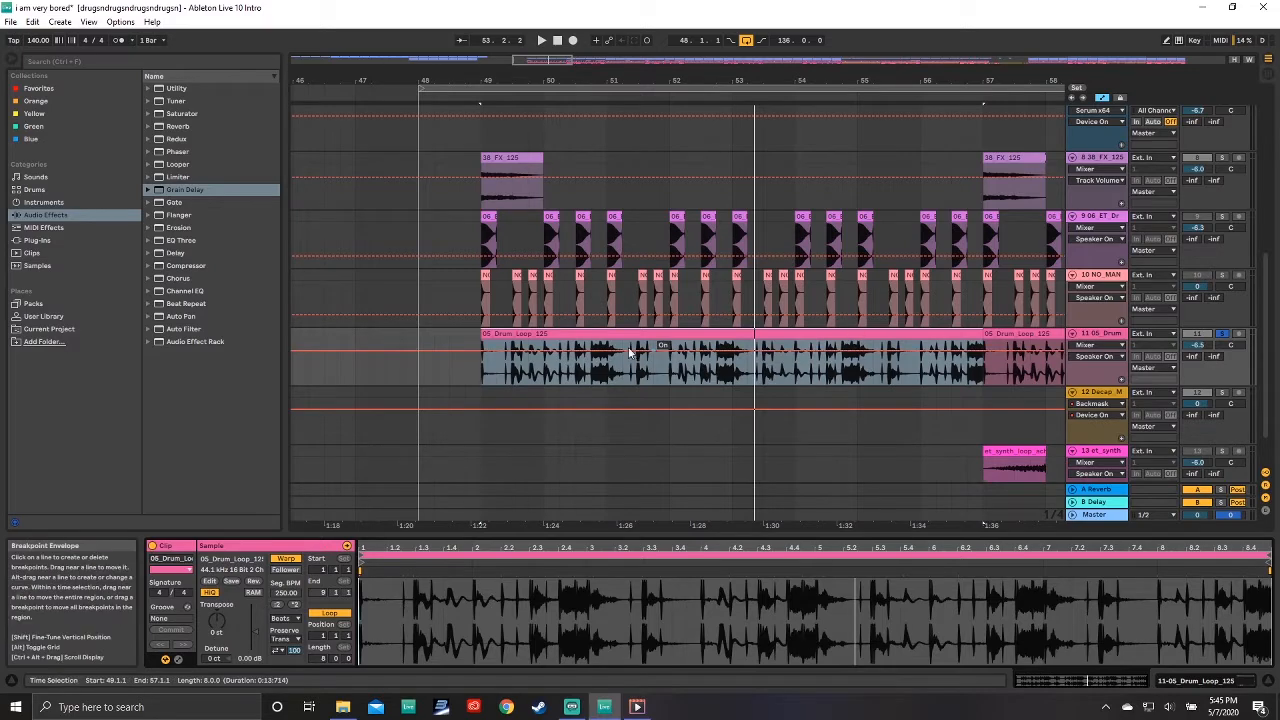
{"action": "left_click_drag", "start_coordinate": [542, 334], "coordinate": [464, 335]}
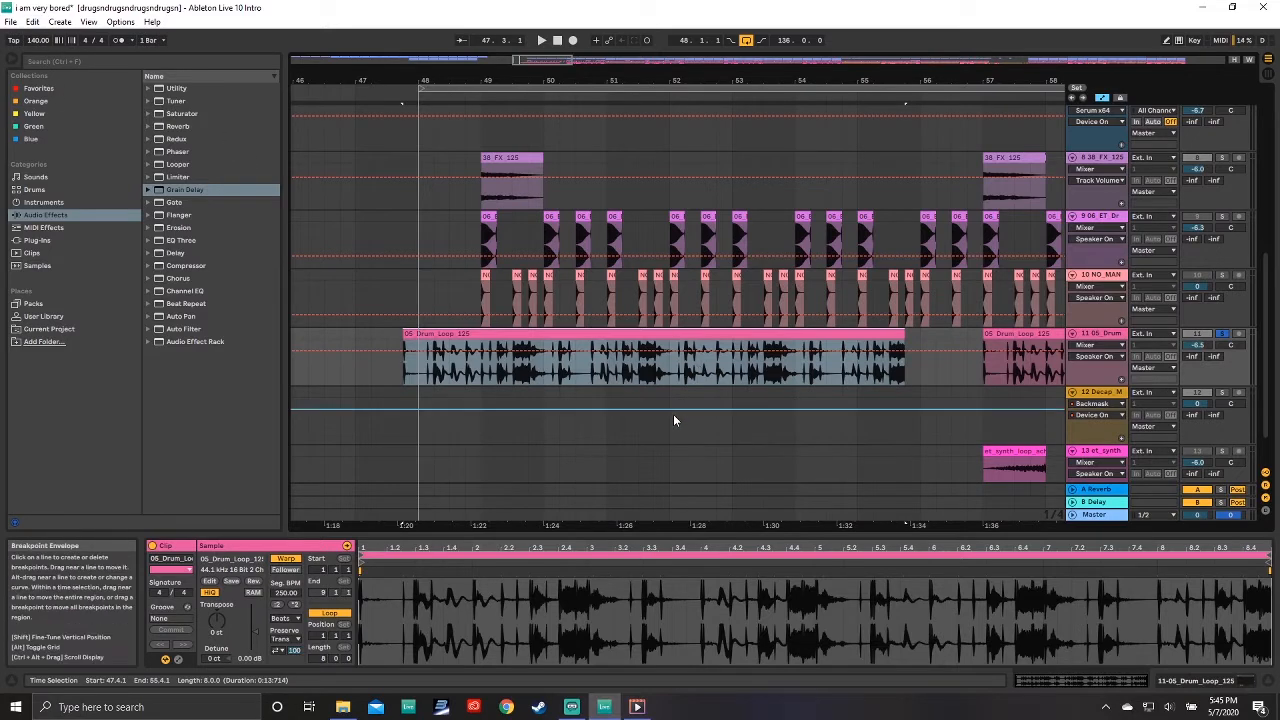
Step: Turn off warping for the drum loop clip and play it back
{"action": "left_click", "coordinate": [287, 559]}
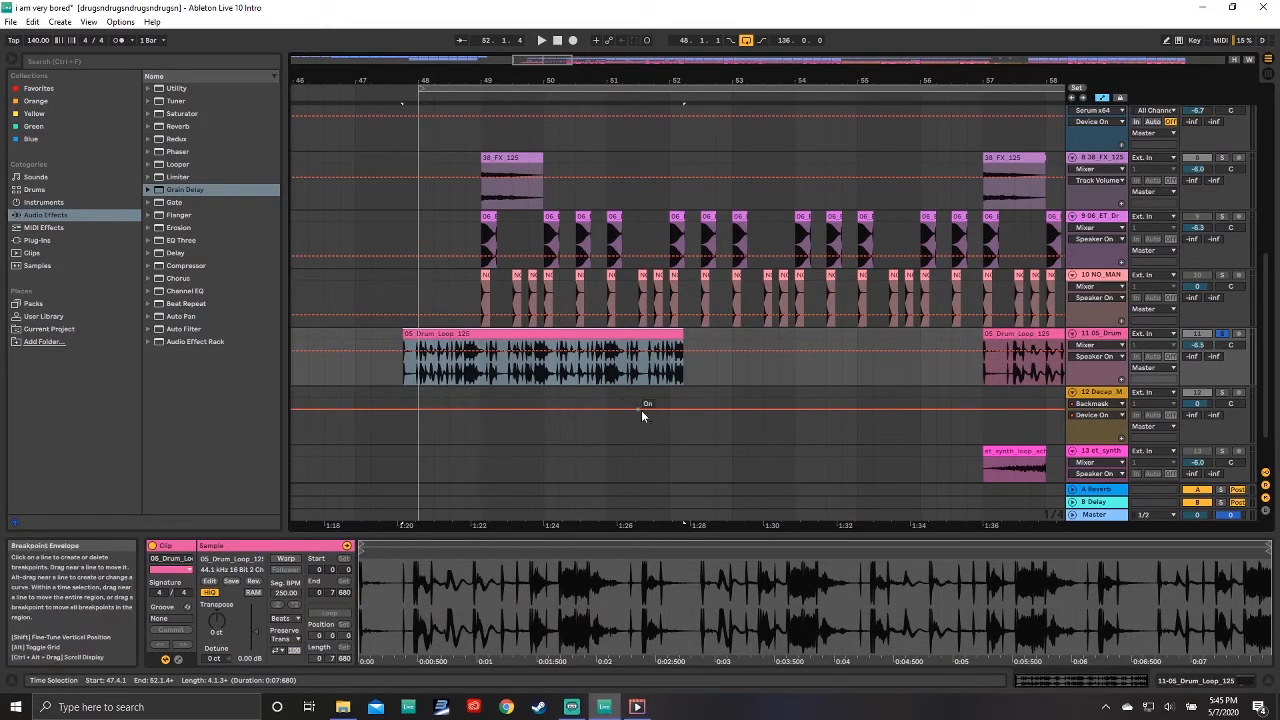
{"action": "key", "text": "space"}
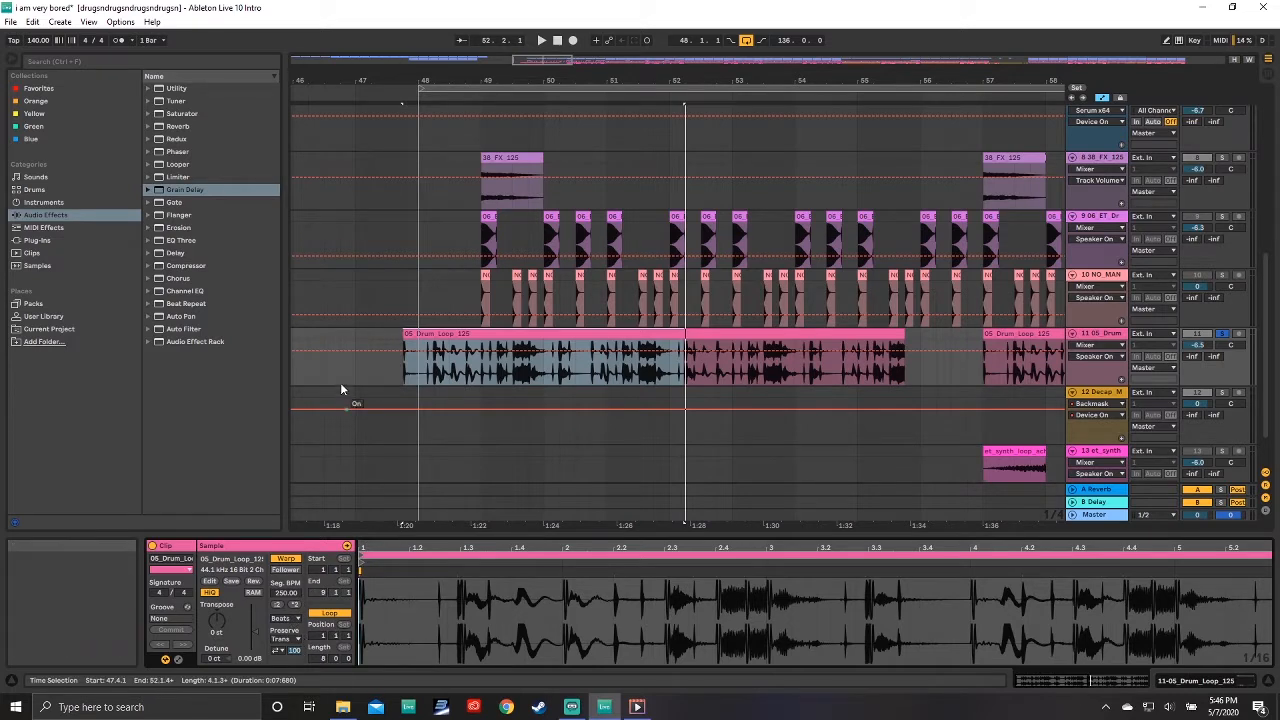
Step: Set the drum loop clip's warp mode to Beats
{"action": "left_click", "coordinate": [285, 618]}
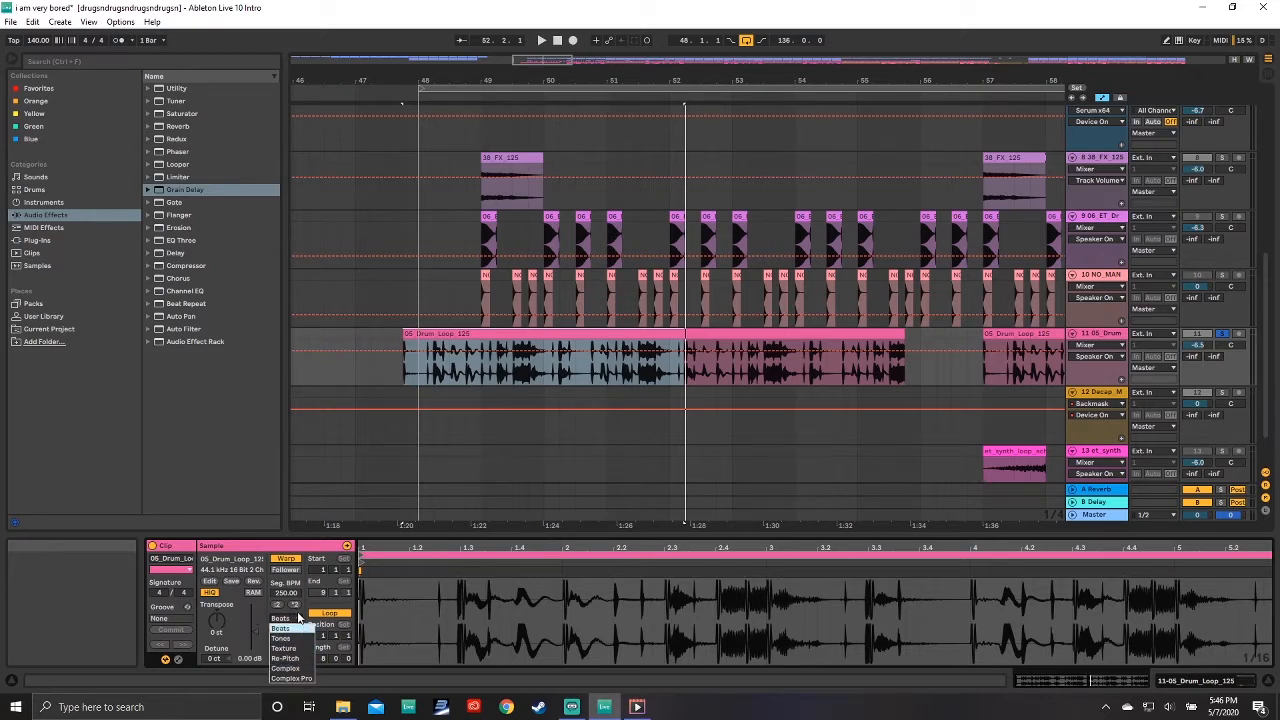
{"action": "left_click", "coordinate": [285, 627]}
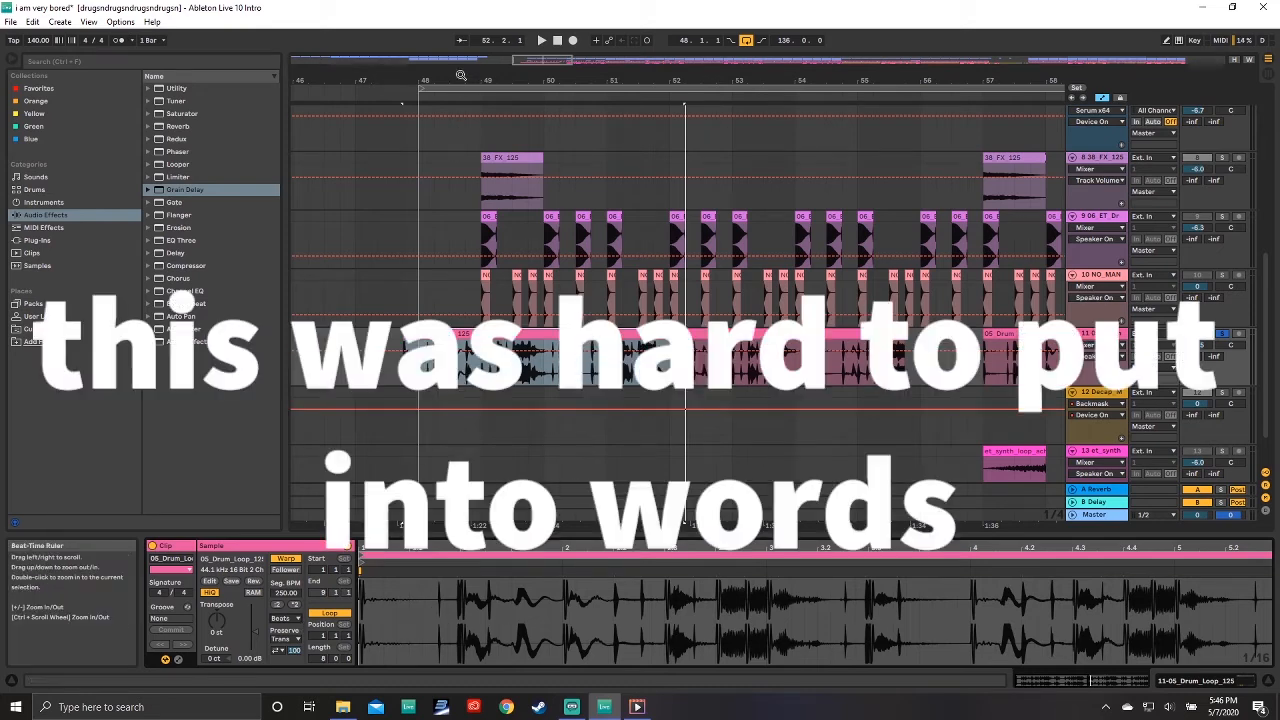
Step: Browse the arrangement around the drum loop clips and the later vocal section
{"action": "left_click_drag", "start_coordinate": [461, 76], "coordinate": [460, 150]}
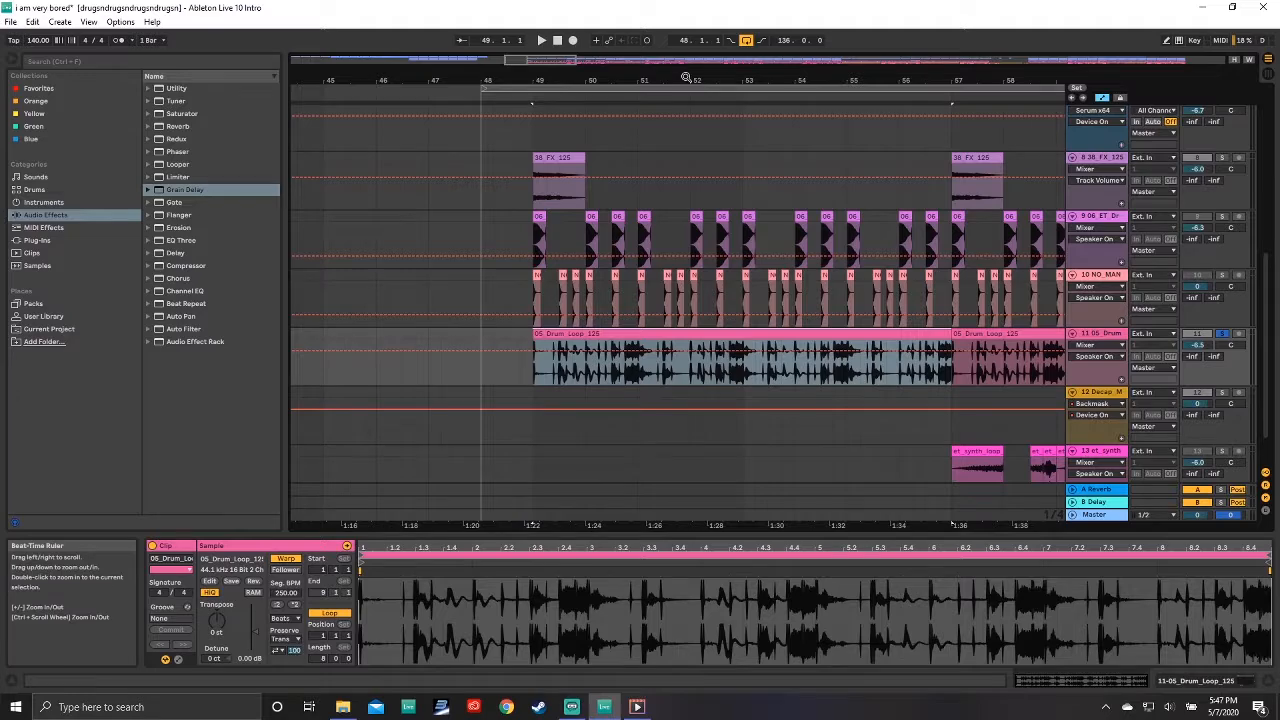
{"action": "left_click_drag", "start_coordinate": [686, 78], "coordinate": [548, 78]}
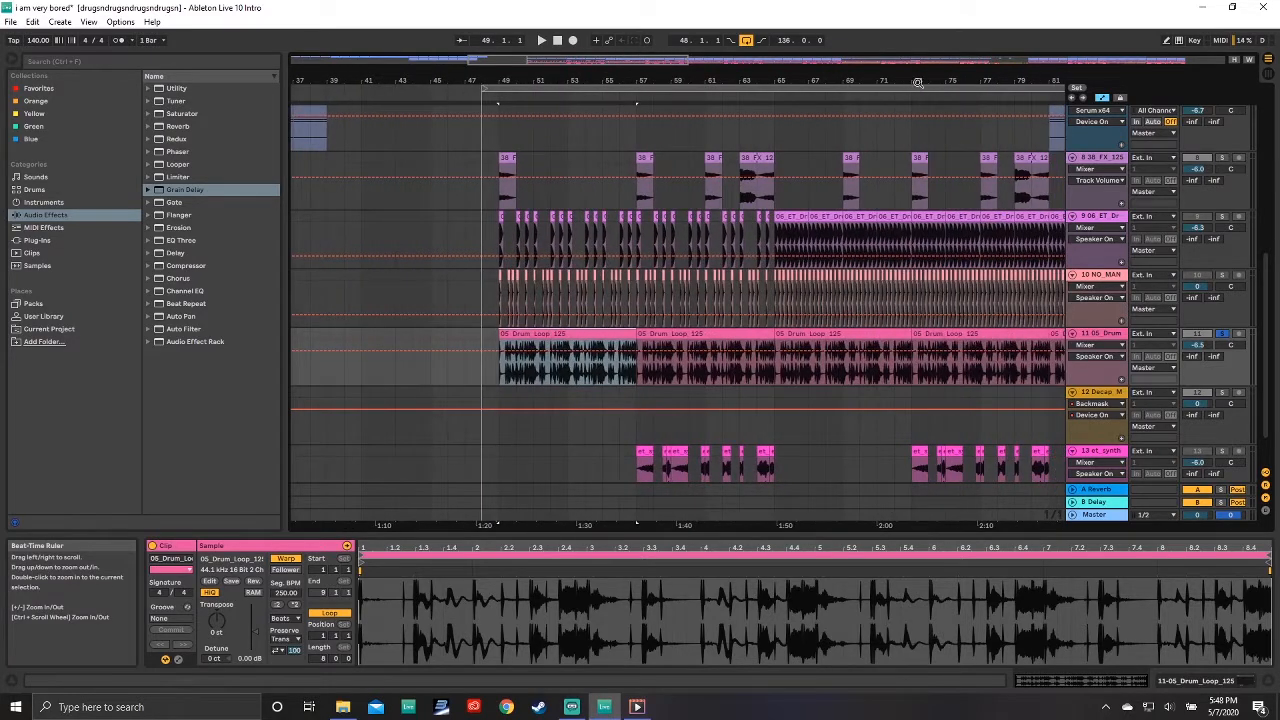
{"action": "left_click_drag", "start_coordinate": [918, 83], "coordinate": [710, 80]}
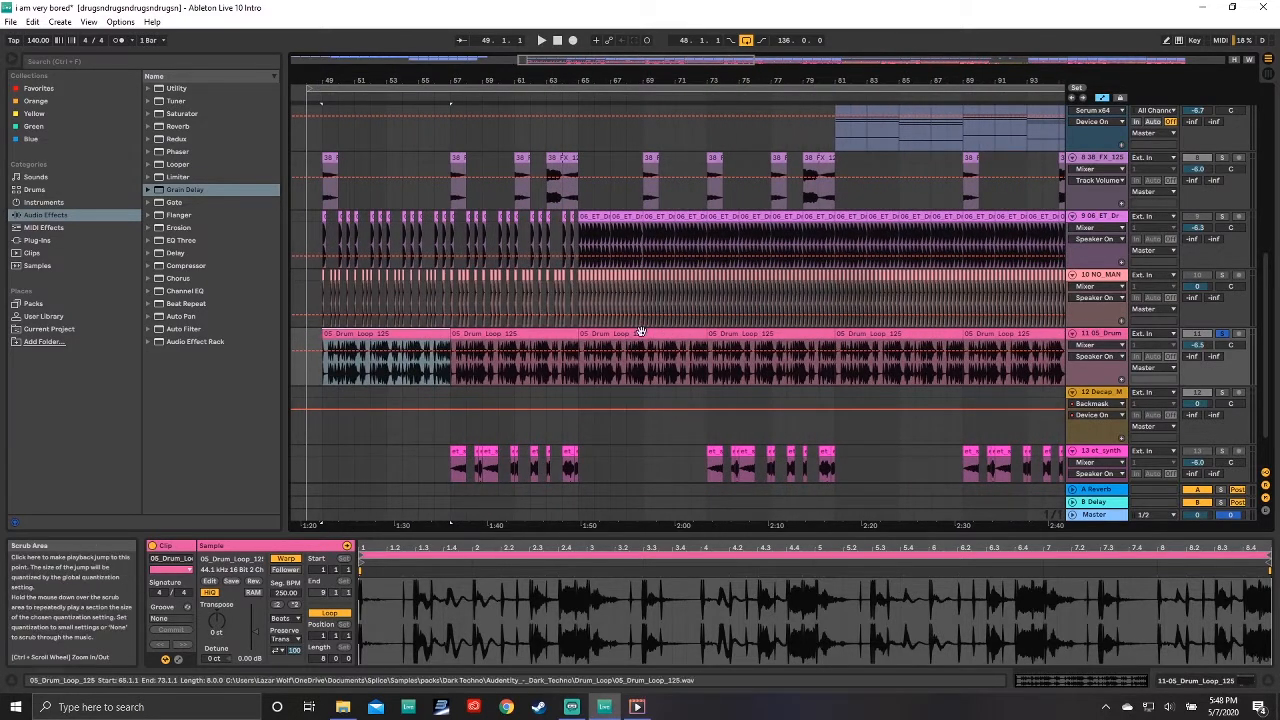
{"action": "left_click_drag", "start_coordinate": [793, 95], "coordinate": [610, 100]}
{"action": "left_click", "coordinate": [523, 360]}
{"action": "left_click_drag", "start_coordinate": [825, 80], "coordinate": [720, 47]}
{"action": "left_click_drag", "start_coordinate": [1018, 80], "coordinate": [1016, 160]}
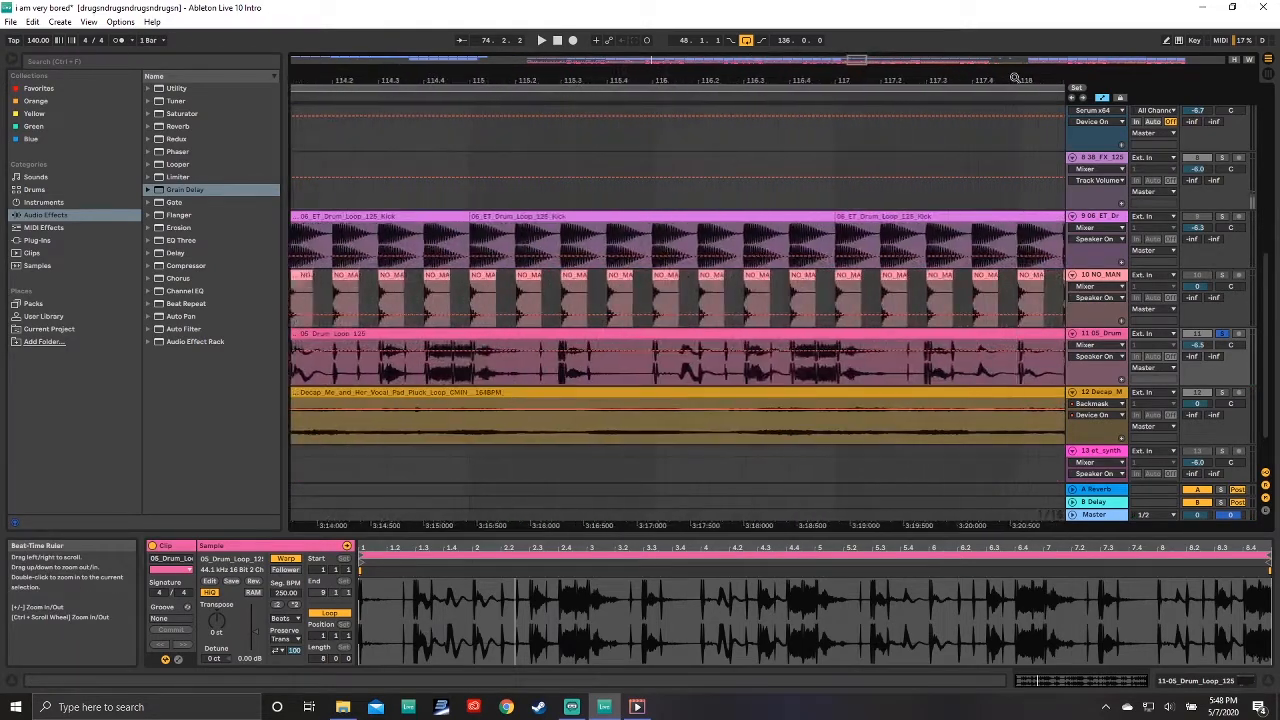
{"action": "left_click_drag", "start_coordinate": [1016, 78], "coordinate": [1012, 64]}
Step: Select the Decap vocal clip, solo its track 12 and play it back
{"action": "left_click", "coordinate": [637, 391]}
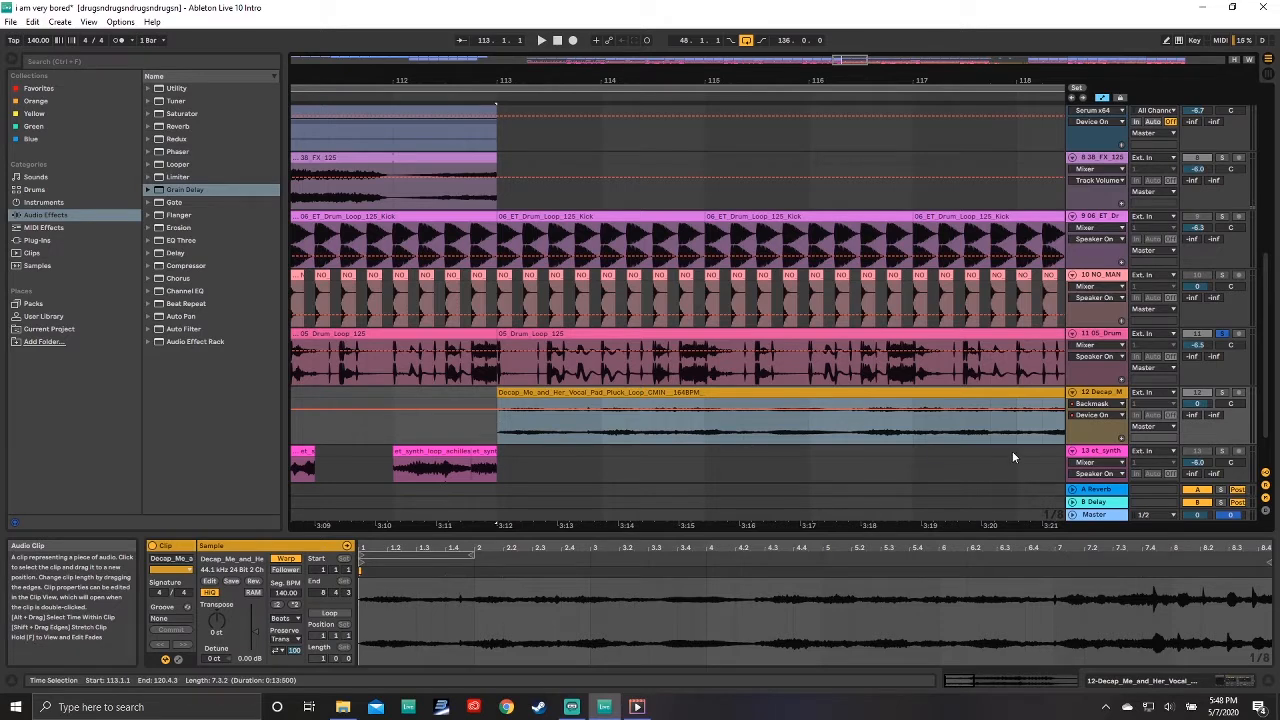
{"action": "left_click", "coordinate": [1222, 392]}
{"action": "key", "text": "space"}
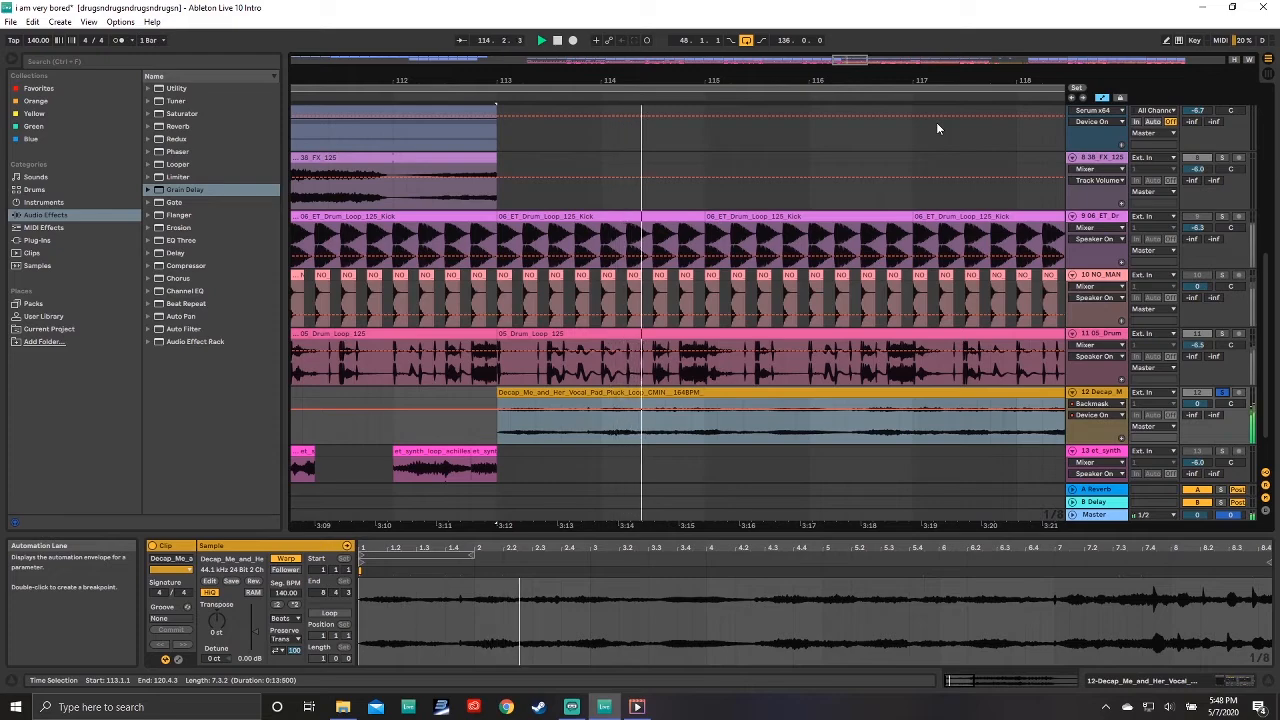
Step: Set the vocal clip's warp mode to Complex Pro and adjust its Formants amount
{"action": "mouse_move", "coordinate": [927, 78]}
{"action": "left_mouse_down"}
{"action": "mouse_move", "coordinate": [927, 66]}
{"action": "mouse_move", "coordinate": [766, 76]}
{"action": "left_mouse_up"}
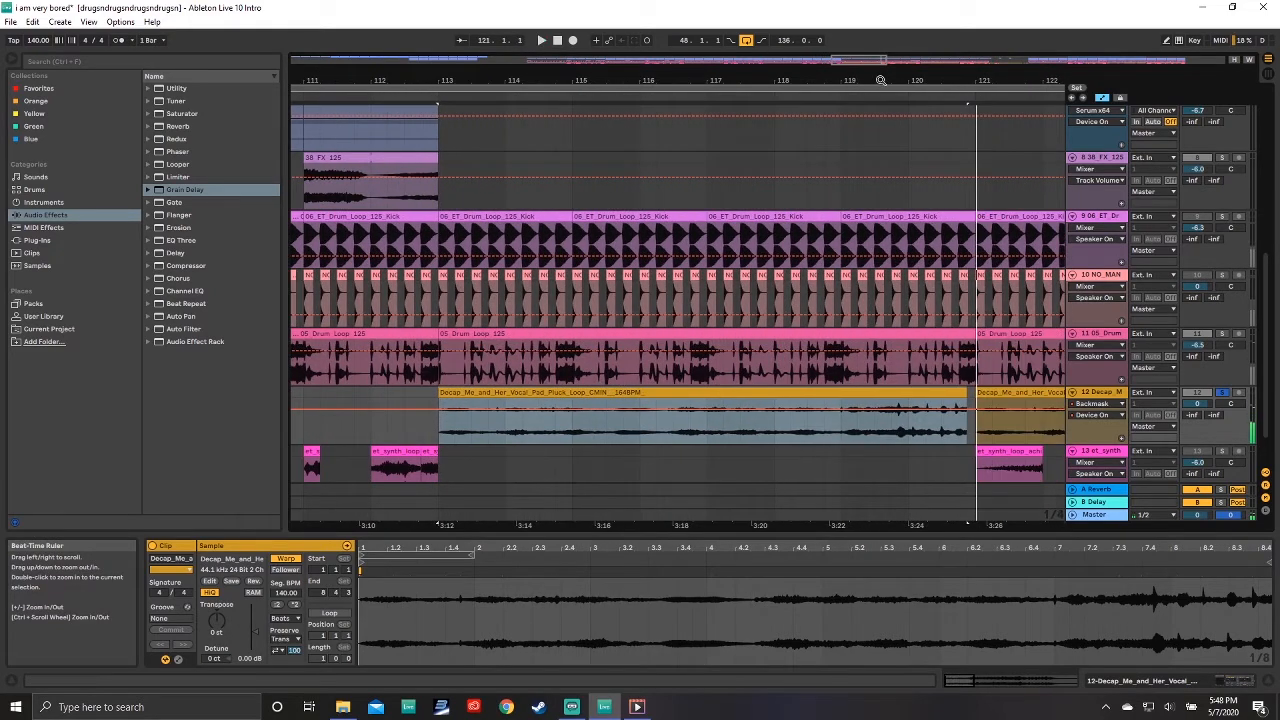
{"action": "left_click_drag", "start_coordinate": [880, 80], "coordinate": [632, 80]}
{"action": "left_click_drag", "start_coordinate": [888, 73], "coordinate": [888, 80]}
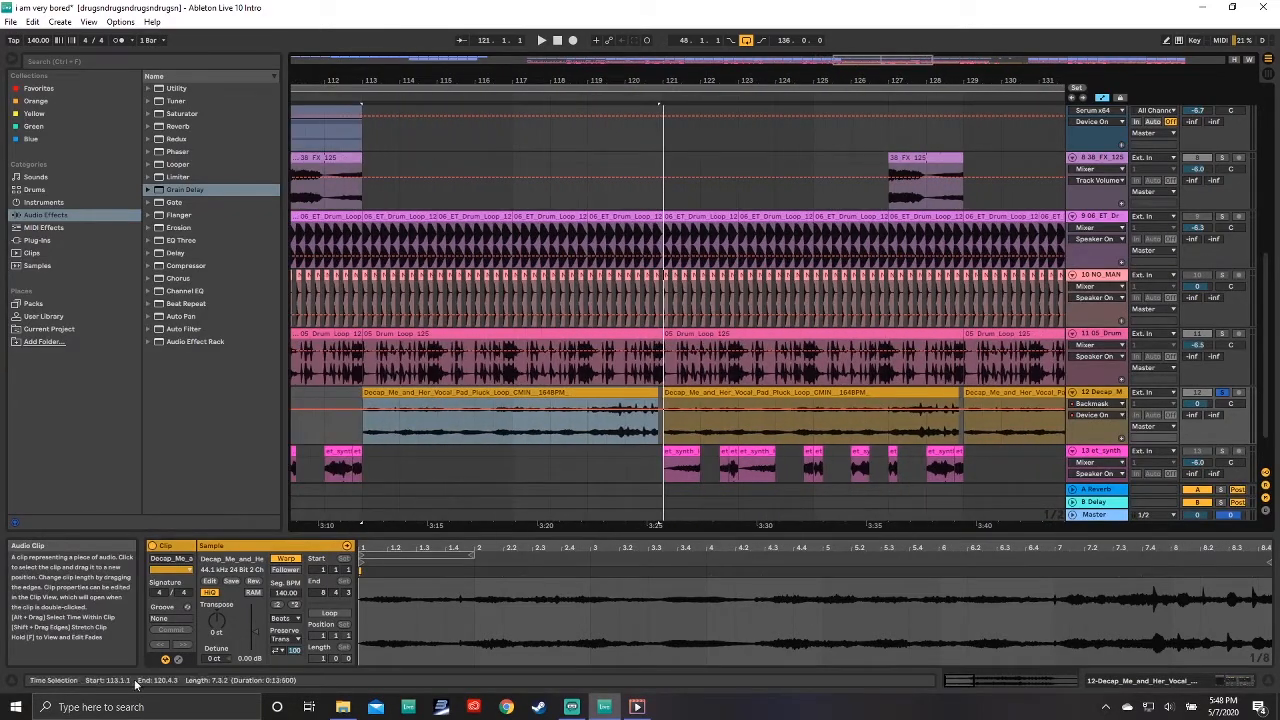
{"action": "left_click", "coordinate": [283, 619]}
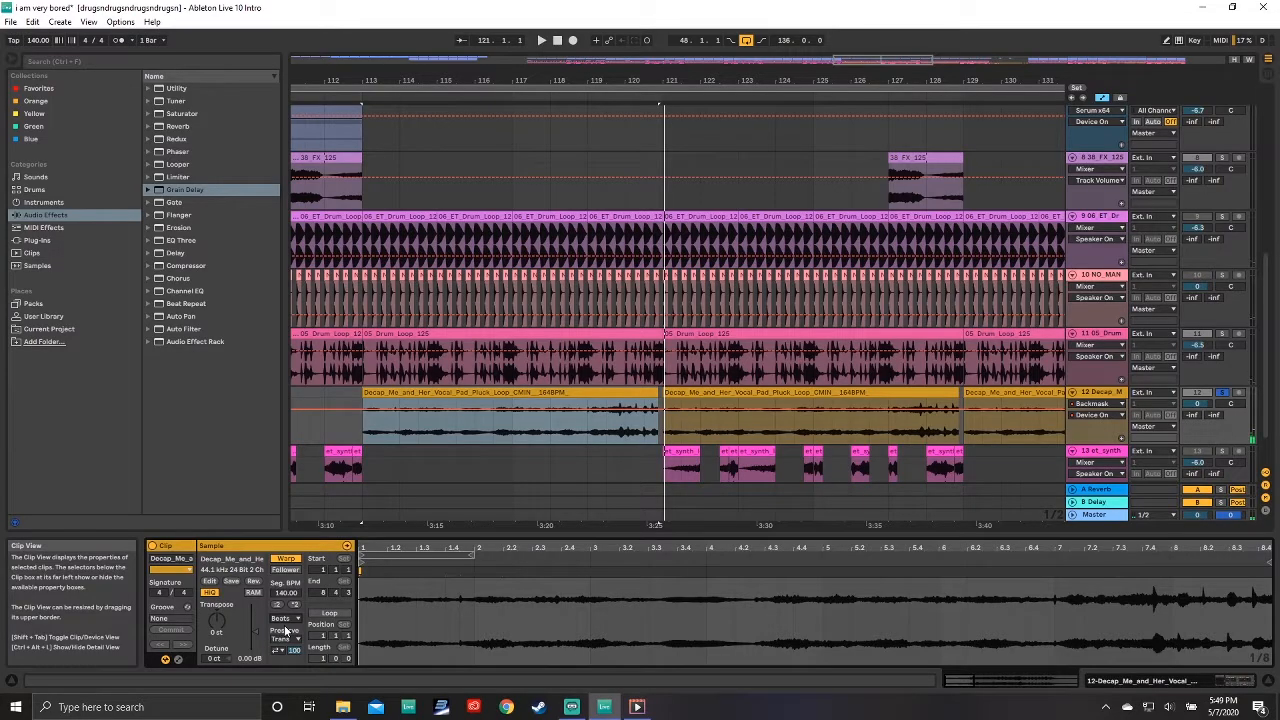
{"action": "left_click", "coordinate": [283, 619]}
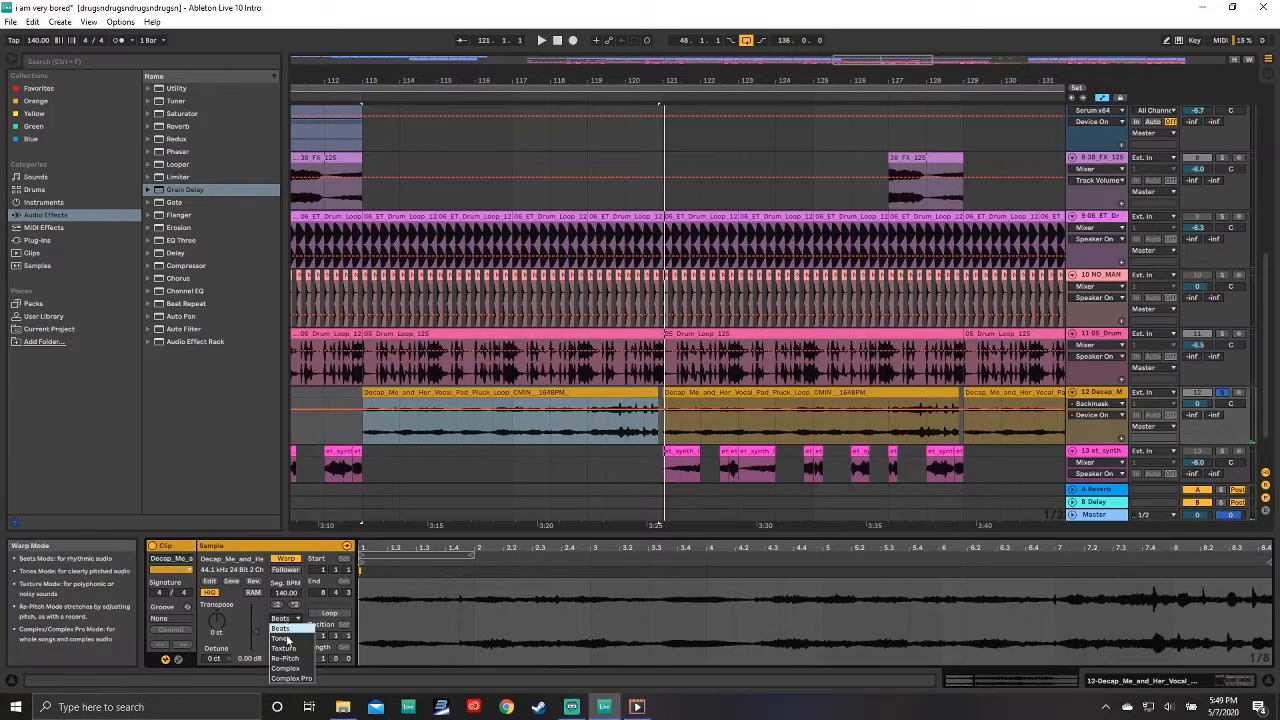
{"action": "left_click", "coordinate": [295, 679]}
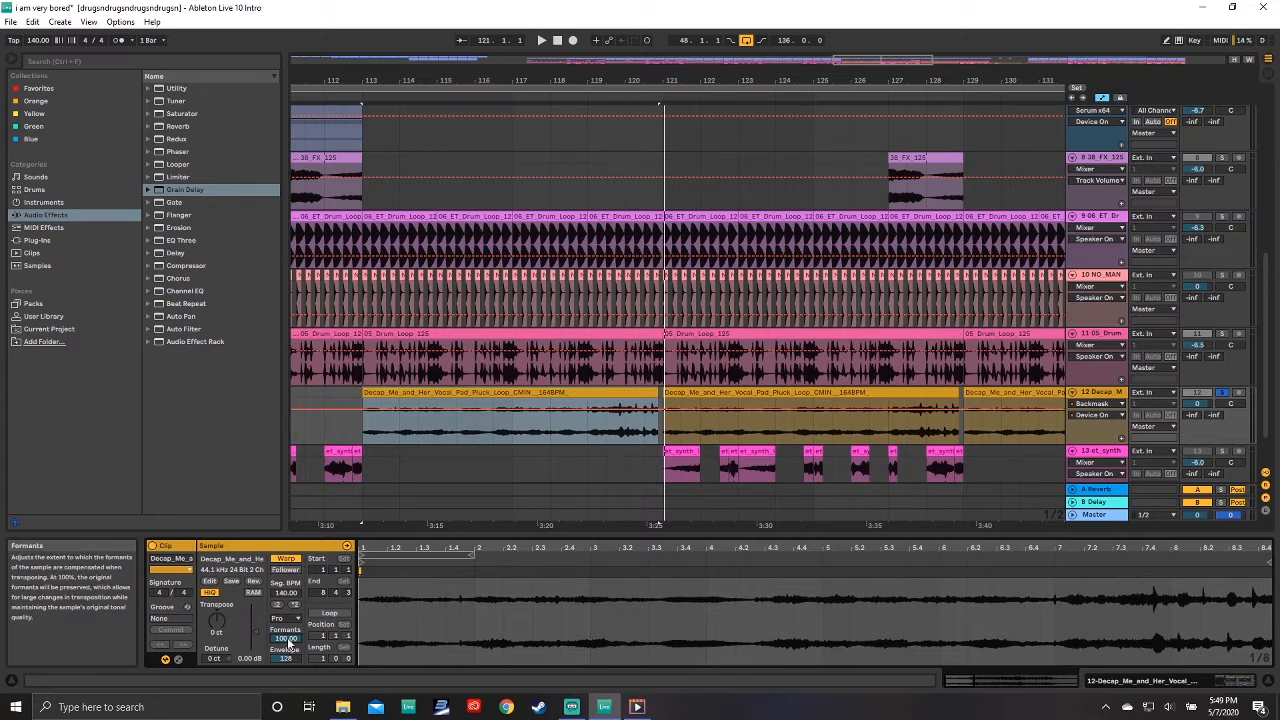
{"action": "left_click_drag", "start_coordinate": [285, 637], "coordinate": [285, 660]}
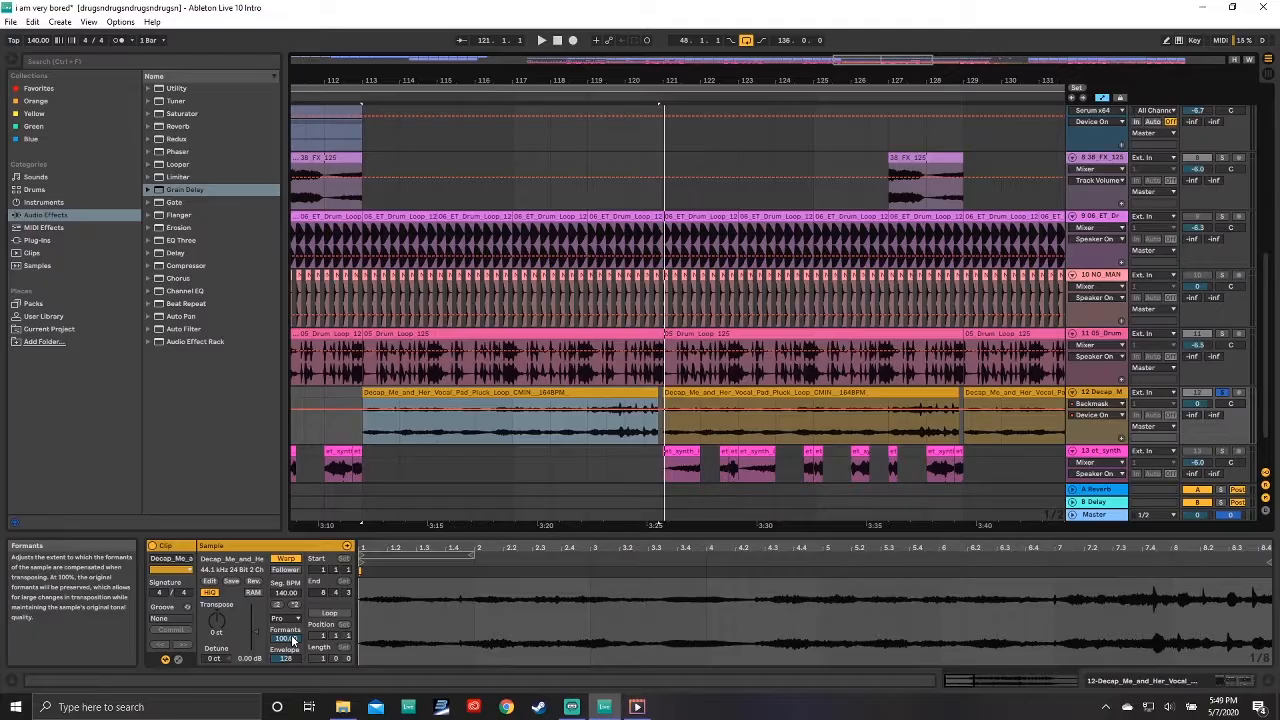
Step: Play the Decap vocal clip while setting its Formants amount to 100
{"action": "key", "text": "space"}
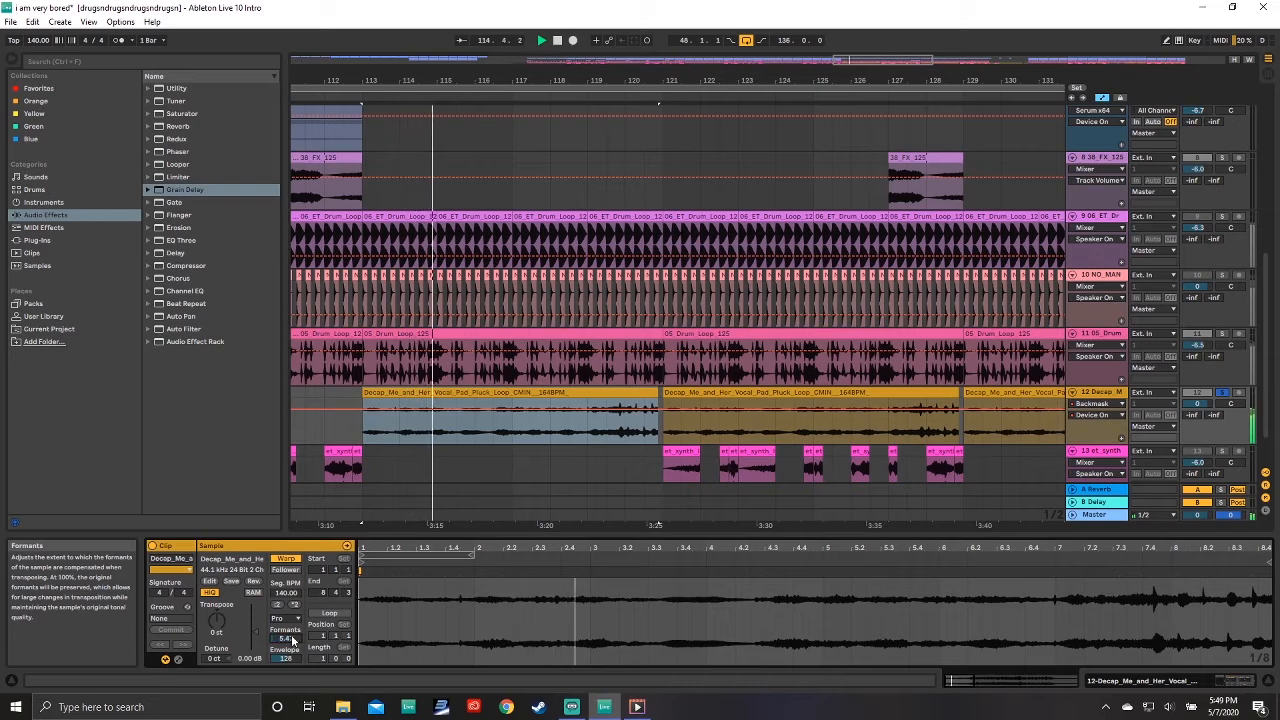
{"action": "left_click_drag", "start_coordinate": [290, 640], "coordinate": [290, 565]}
{"action": "key", "text": "space"}
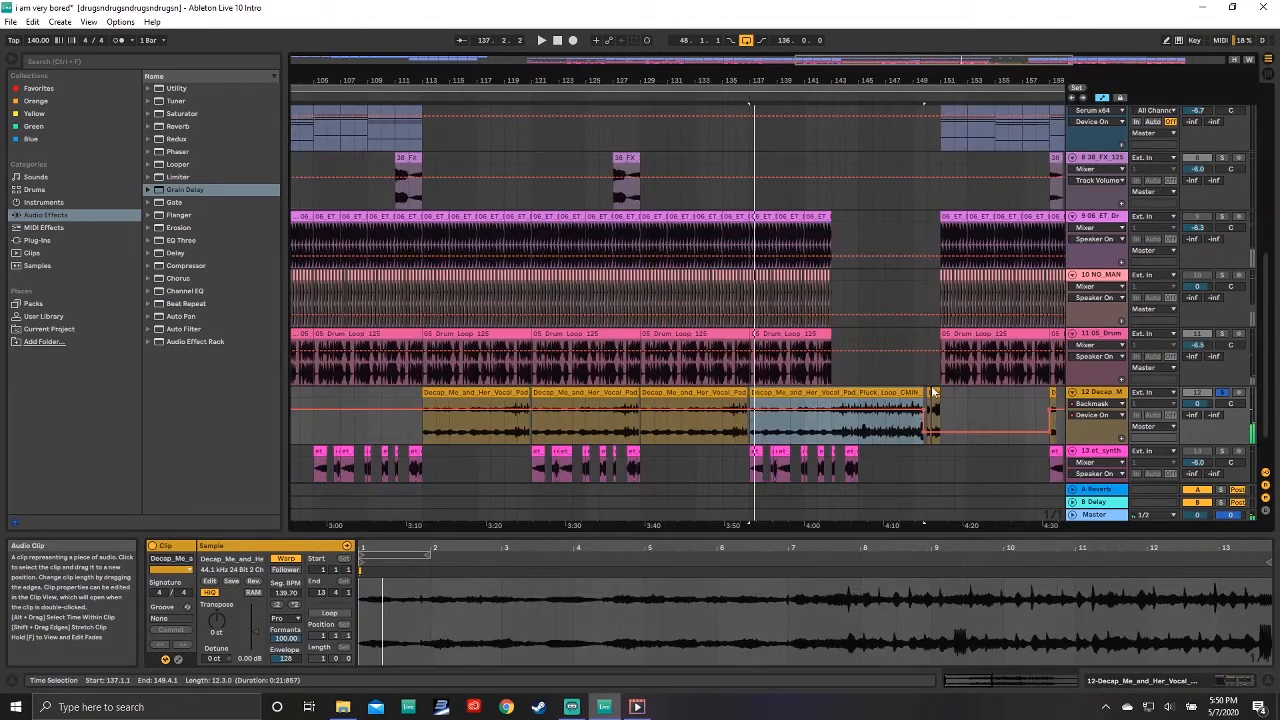
Step: Inspect the short Decap vocal clips at the end of the vocal section and their clip settings
{"action": "left_click_drag", "start_coordinate": [947, 77], "coordinate": [929, 77]}
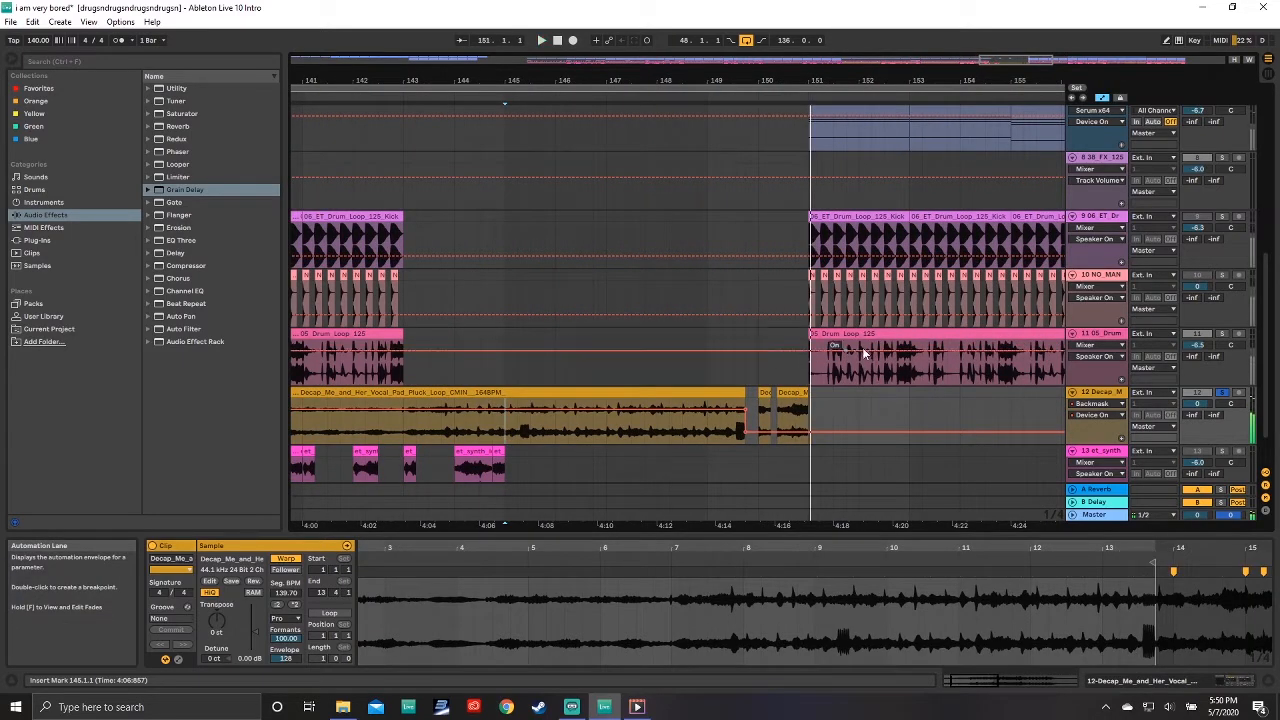
{"action": "left_click", "coordinate": [761, 395]}
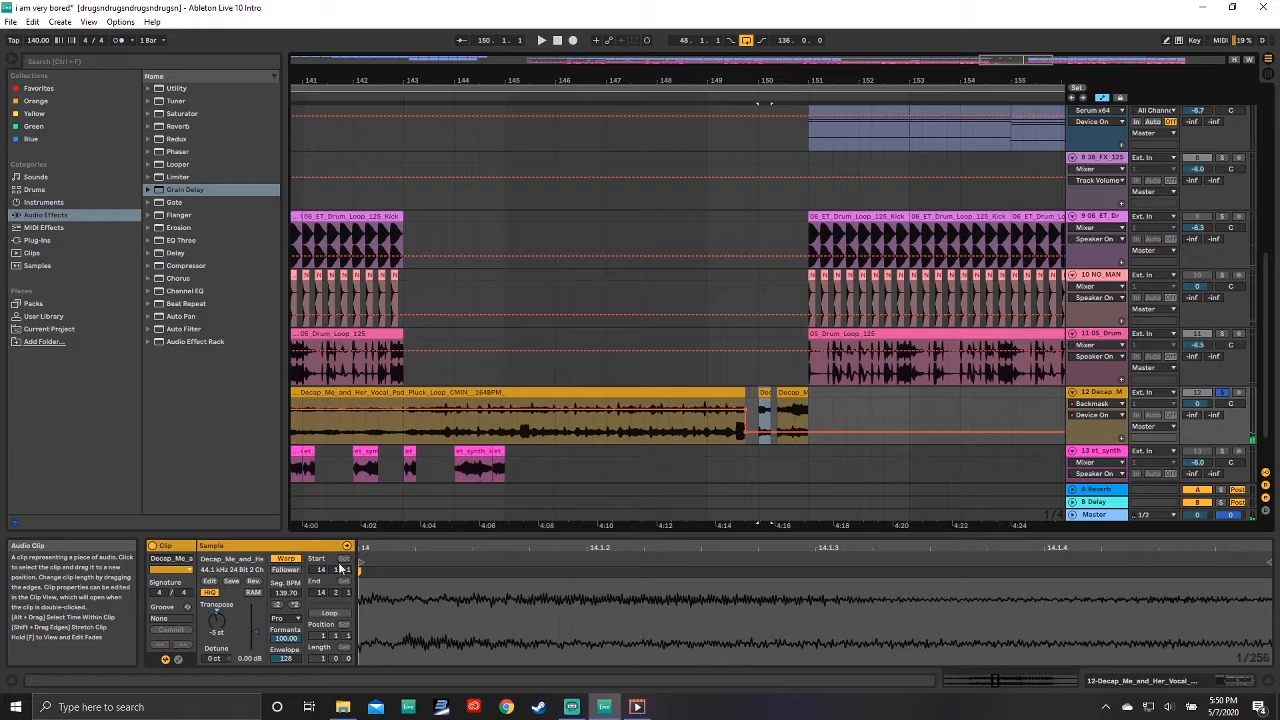
{"action": "left_click", "coordinate": [789, 397]}
{"action": "left_click", "coordinate": [789, 395]}
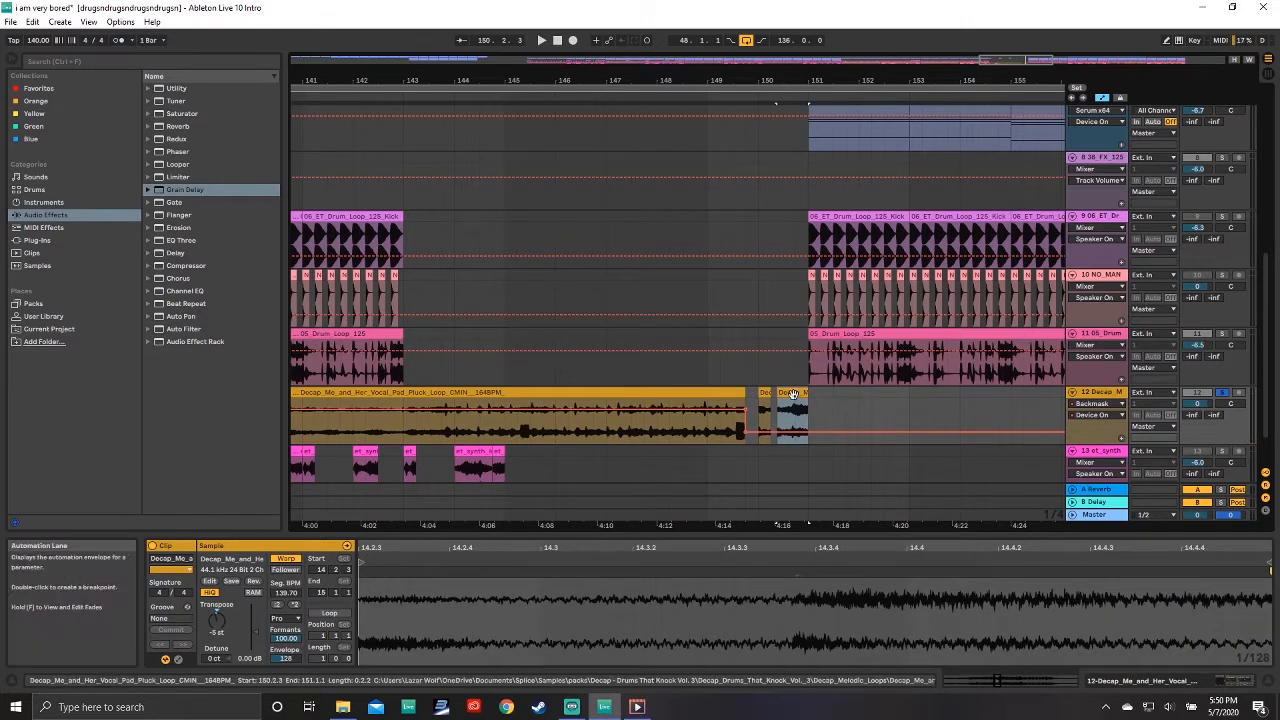
{"action": "left_click", "coordinate": [764, 393]}
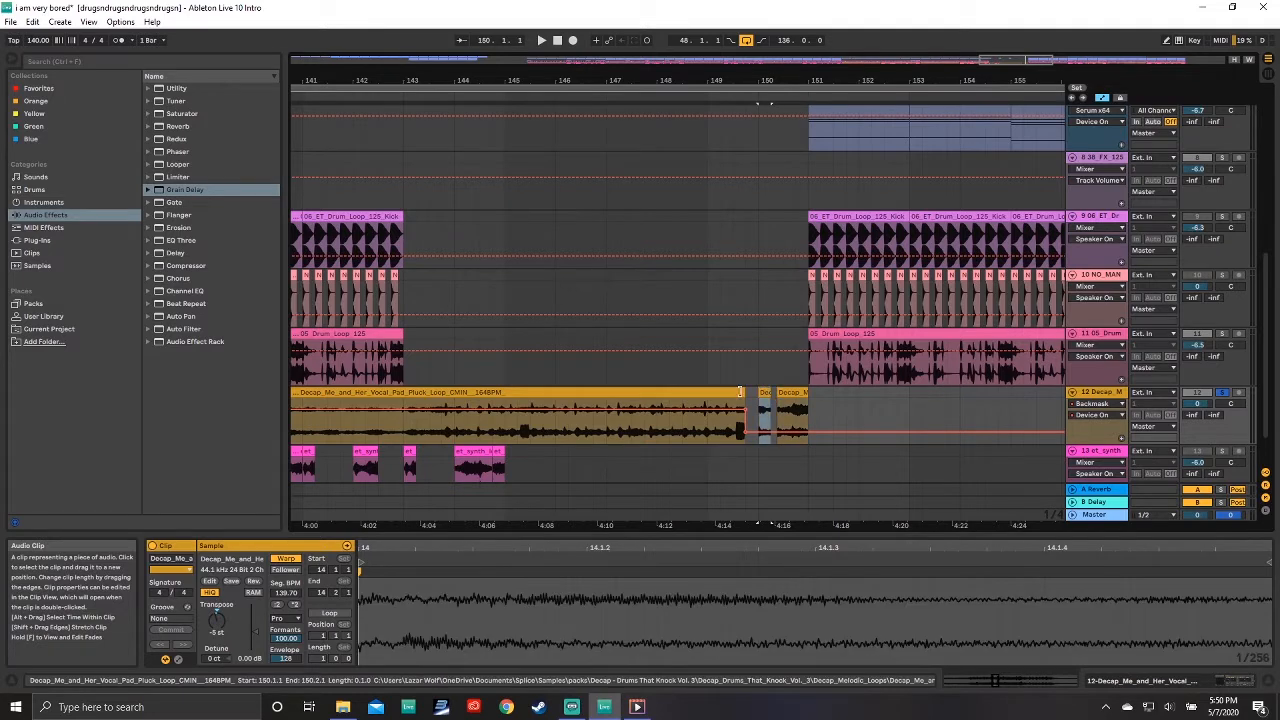
{"action": "left_click", "coordinate": [700, 394]}
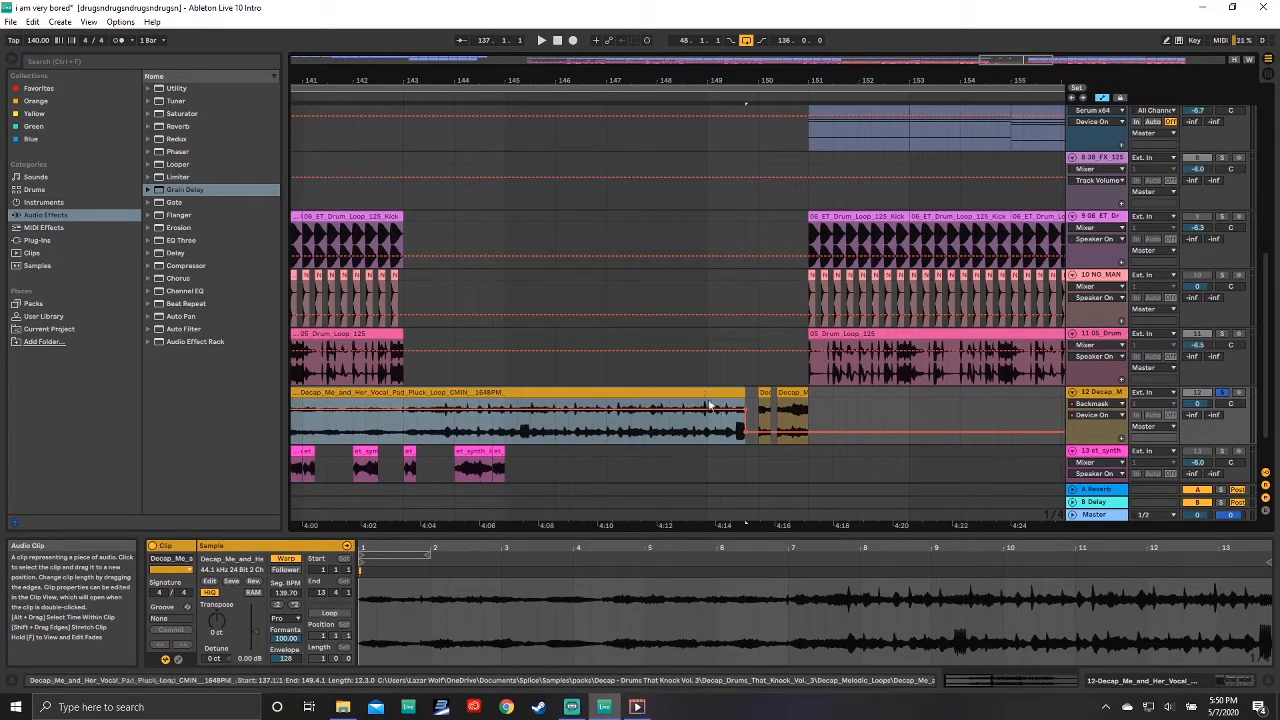
{"action": "left_click", "coordinate": [763, 393]}
{"action": "left_click", "coordinate": [795, 392]}
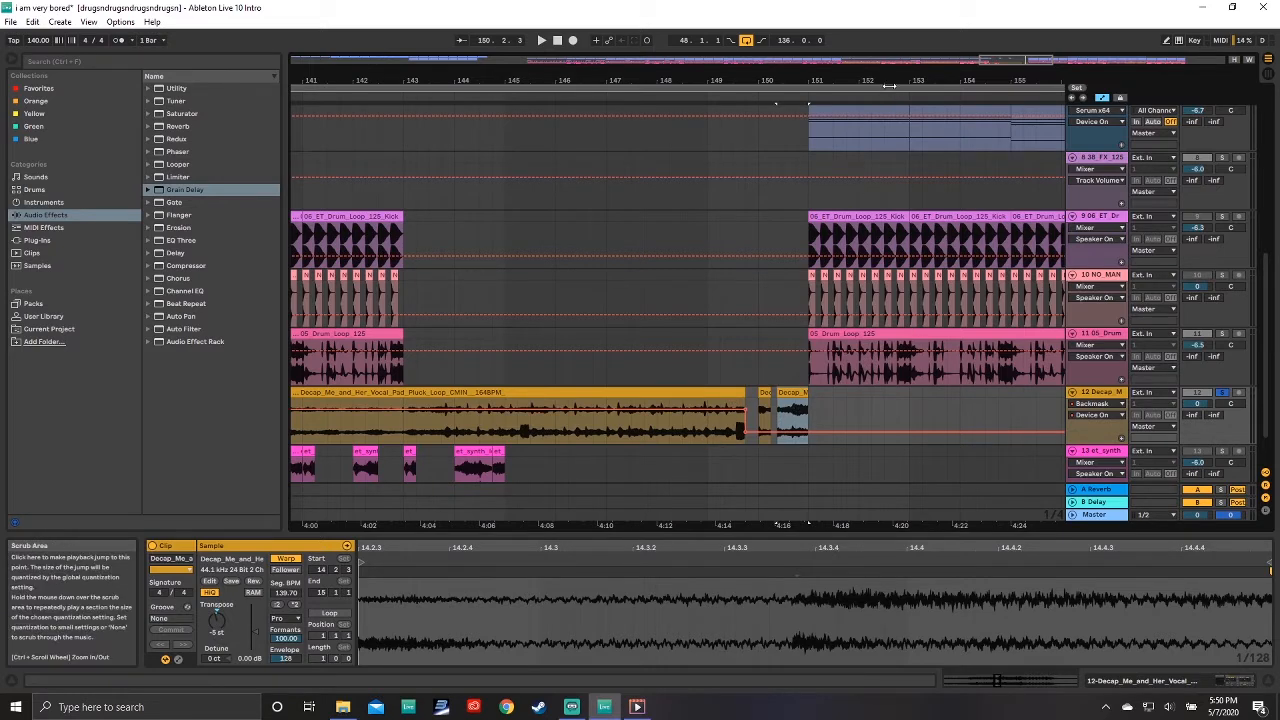
Step: Examine the devices in the 38_FX track's effect chain, from Saturator through Compressor
{"action": "left_click_drag", "start_coordinate": [888, 84], "coordinate": [766, 57]}
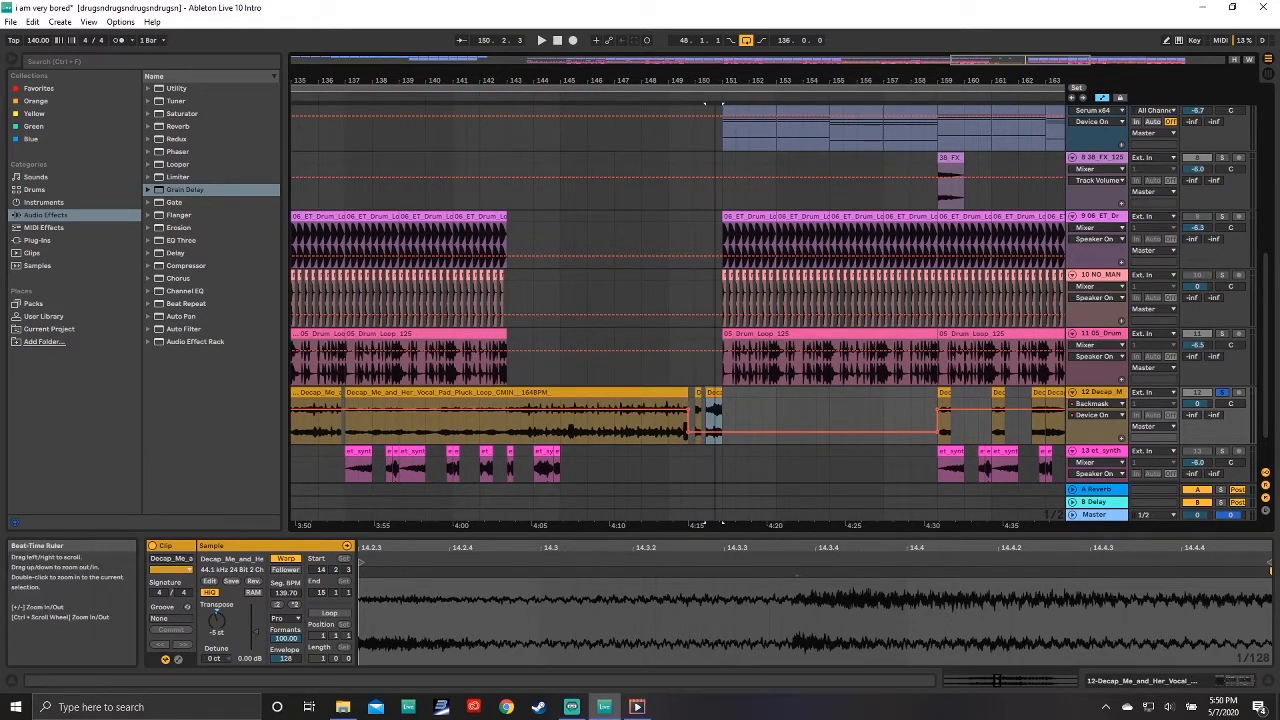
{"action": "left_click_drag", "start_coordinate": [714, 92], "coordinate": [776, 58]}
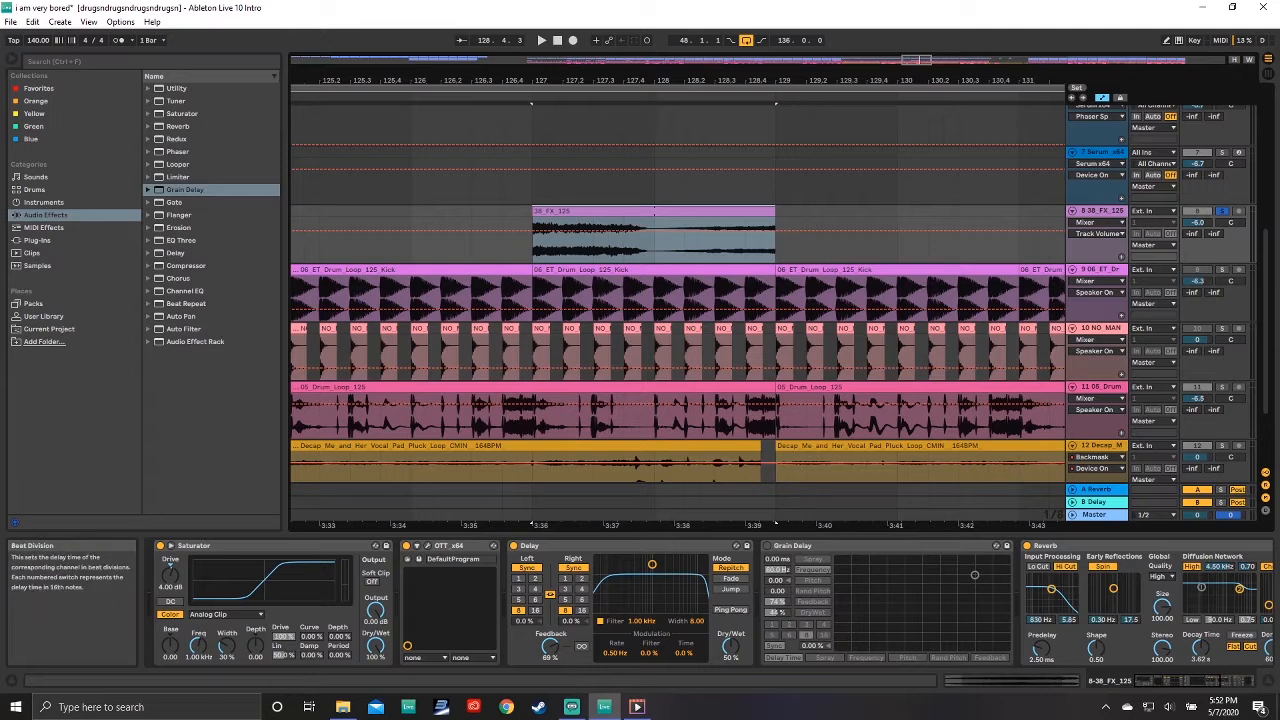
{"action": "left_click", "coordinate": [1162, 683]}
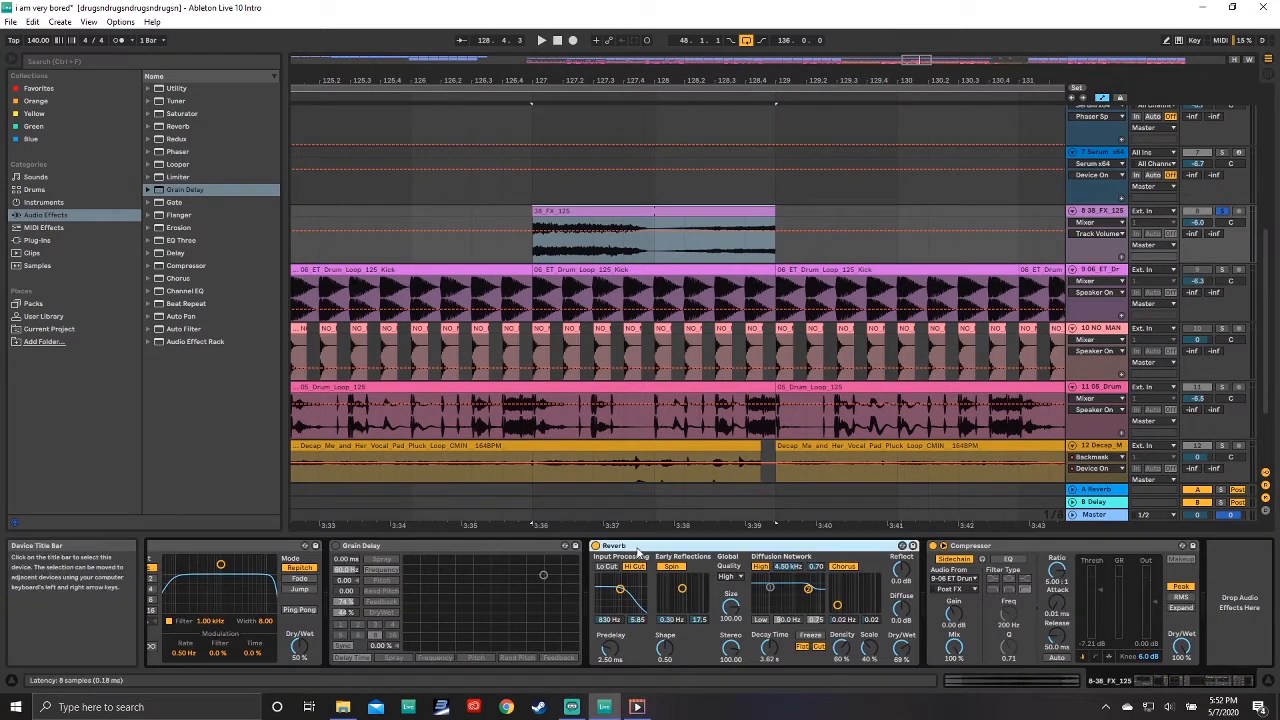
{"action": "scroll", "coordinate": [638, 556], "scroll_direction": "up", "scroll_amount": 5}
{"action": "left_click", "coordinate": [638, 550]}
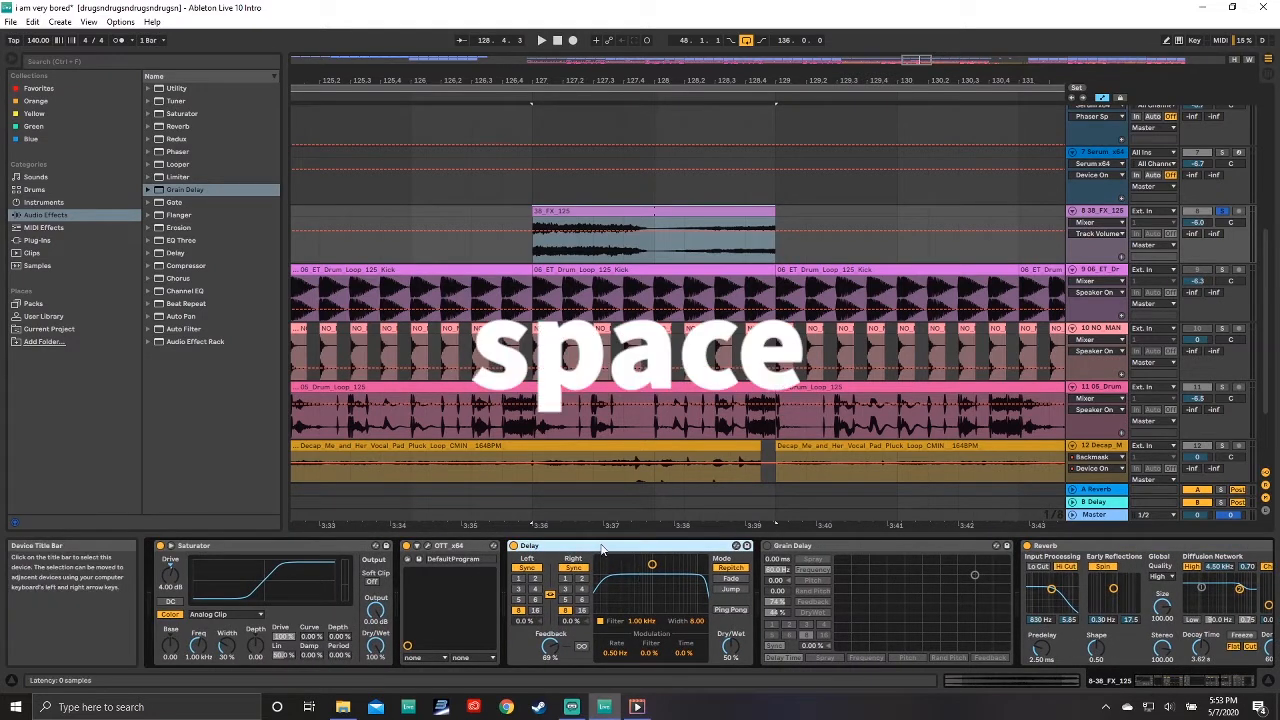
{"action": "left_click", "coordinate": [294, 553]}
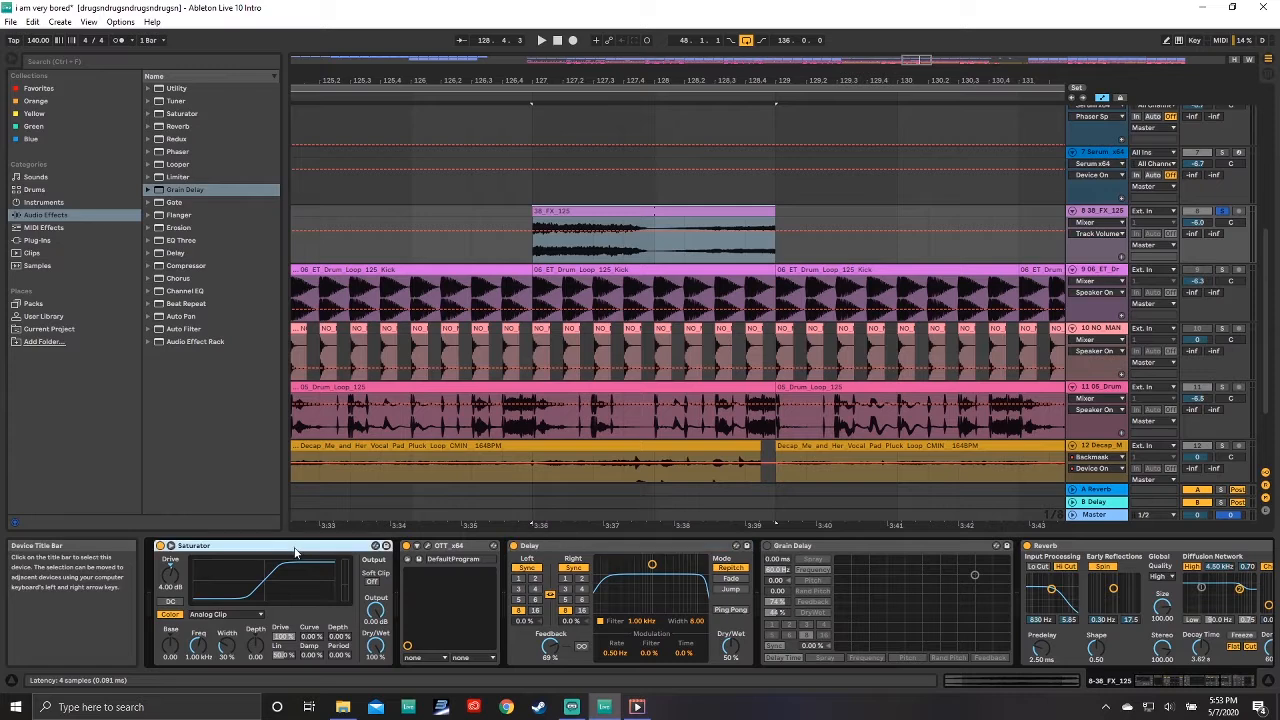
{"action": "scroll", "coordinate": [940, 570], "scroll_direction": "down", "scroll_amount": 5}
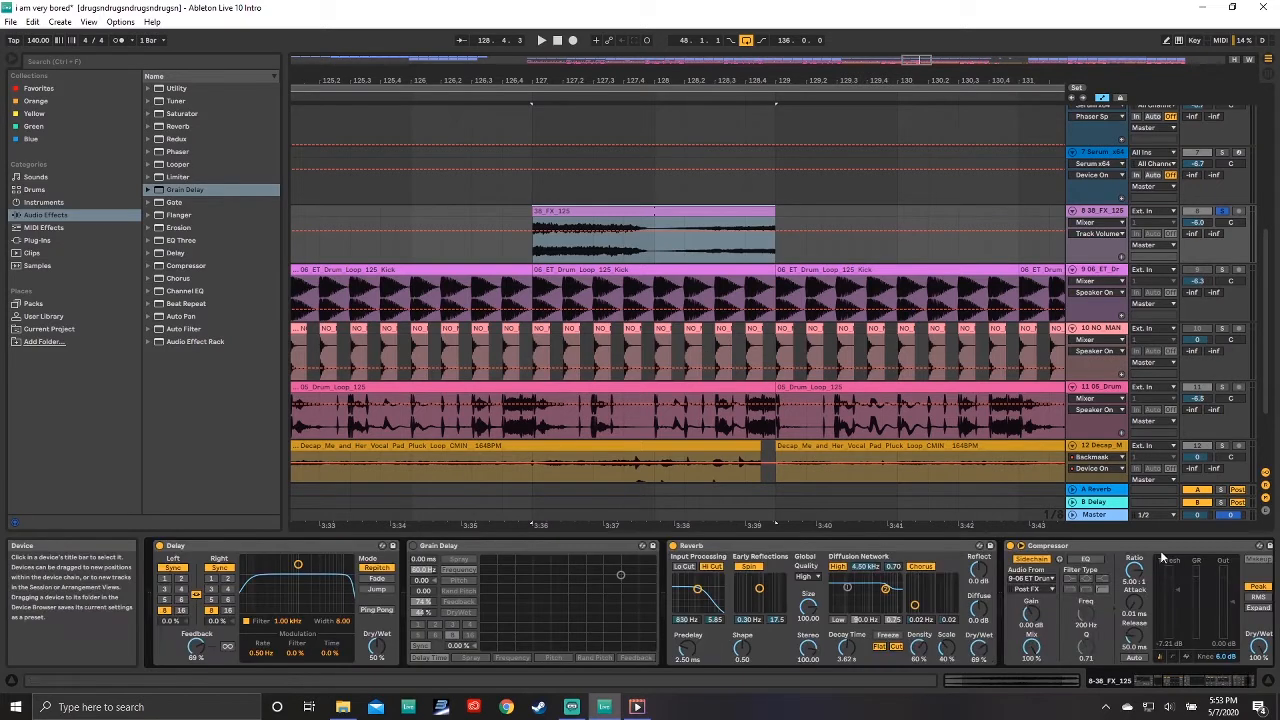
{"action": "left_click", "coordinate": [1017, 548]}
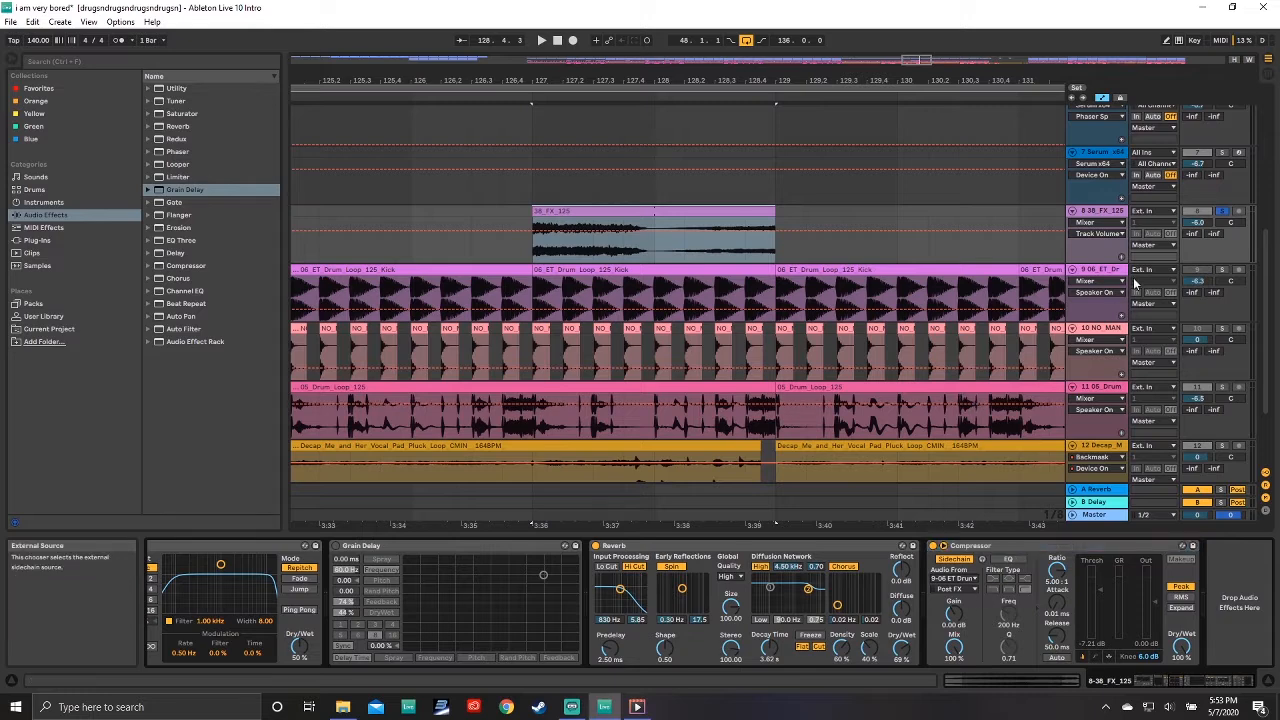
Step: Lower the threshold of the 38_FX track's sidechained Compressor while the drum track plays
{"action": "left_click", "coordinate": [1100, 270]}
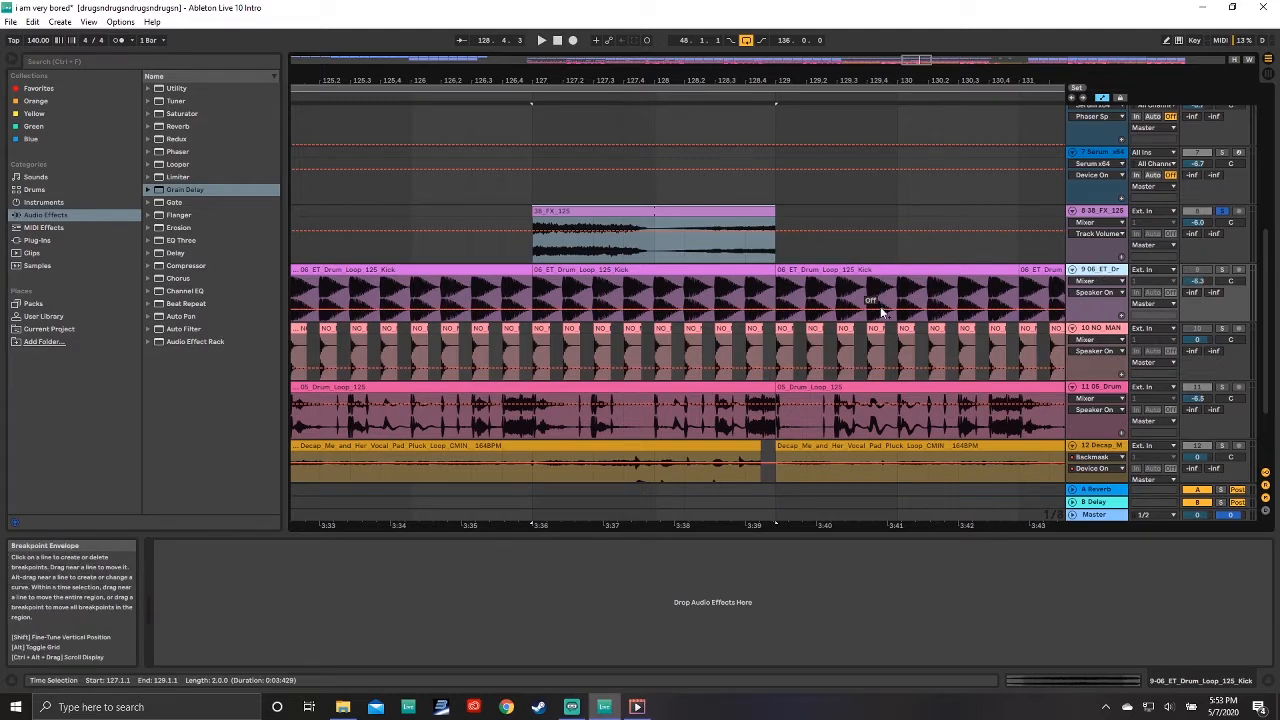
{"action": "left_click", "coordinate": [592, 212]}
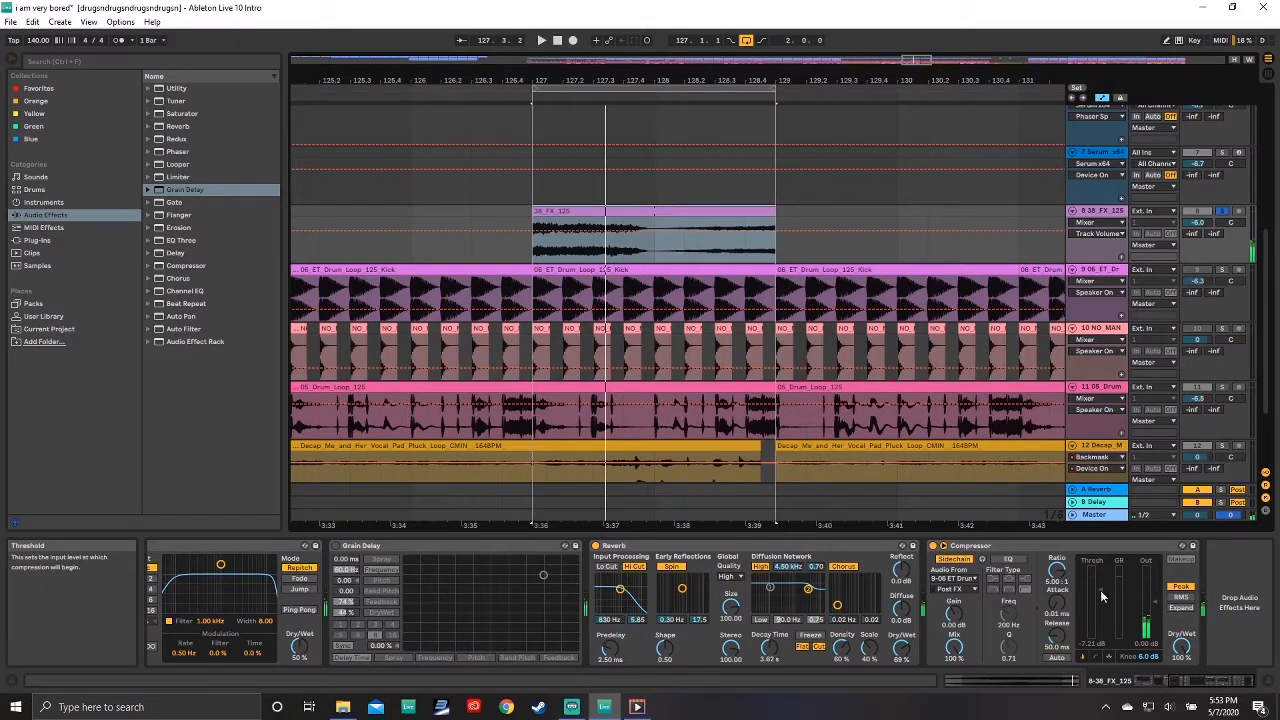
{"action": "left_click_drag", "start_coordinate": [1100, 590], "coordinate": [1100, 594]}
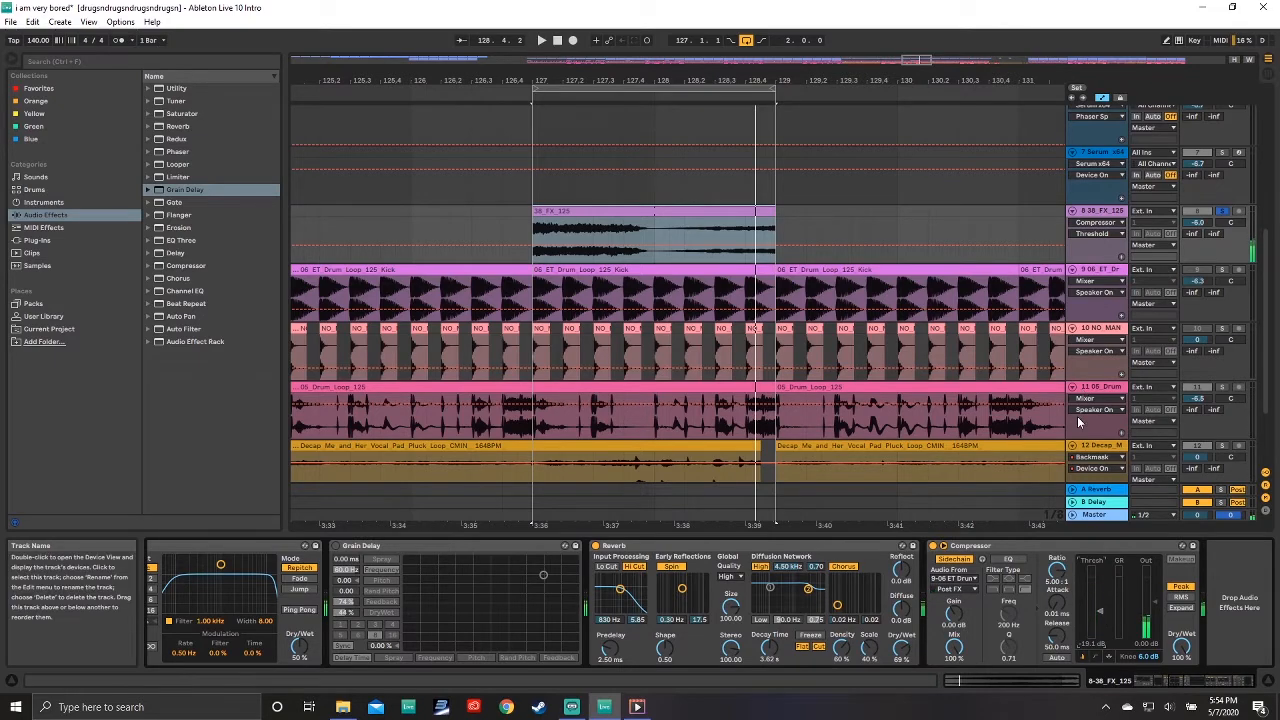
Step: Extend the loop region to span bars 113 to 151
{"action": "left_click_drag", "start_coordinate": [686, 88], "coordinate": [463, 116]}
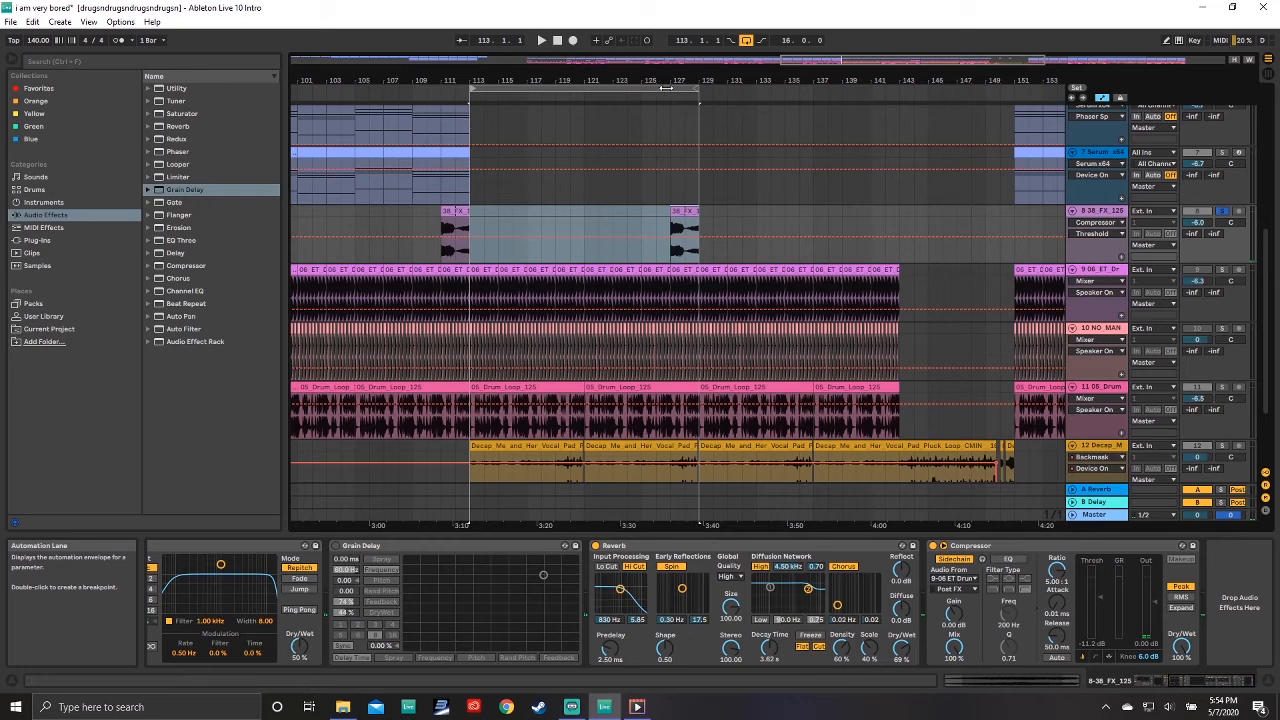
{"action": "left_click_drag", "start_coordinate": [697, 90], "coordinate": [1013, 88]}
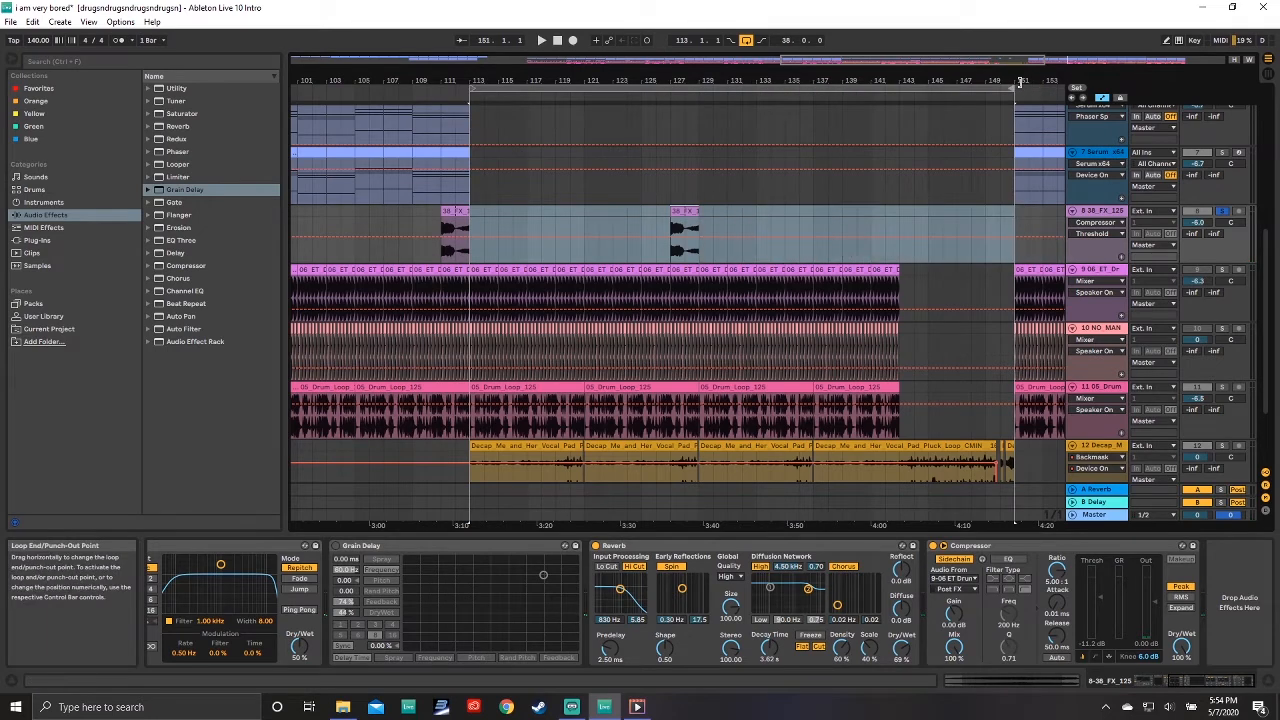
Step: Open the Serum plug-in window on Serum track 4, play the loop and solo that track
{"action": "scroll", "coordinate": [719, 181], "scroll_direction": "up", "scroll_amount": 4}
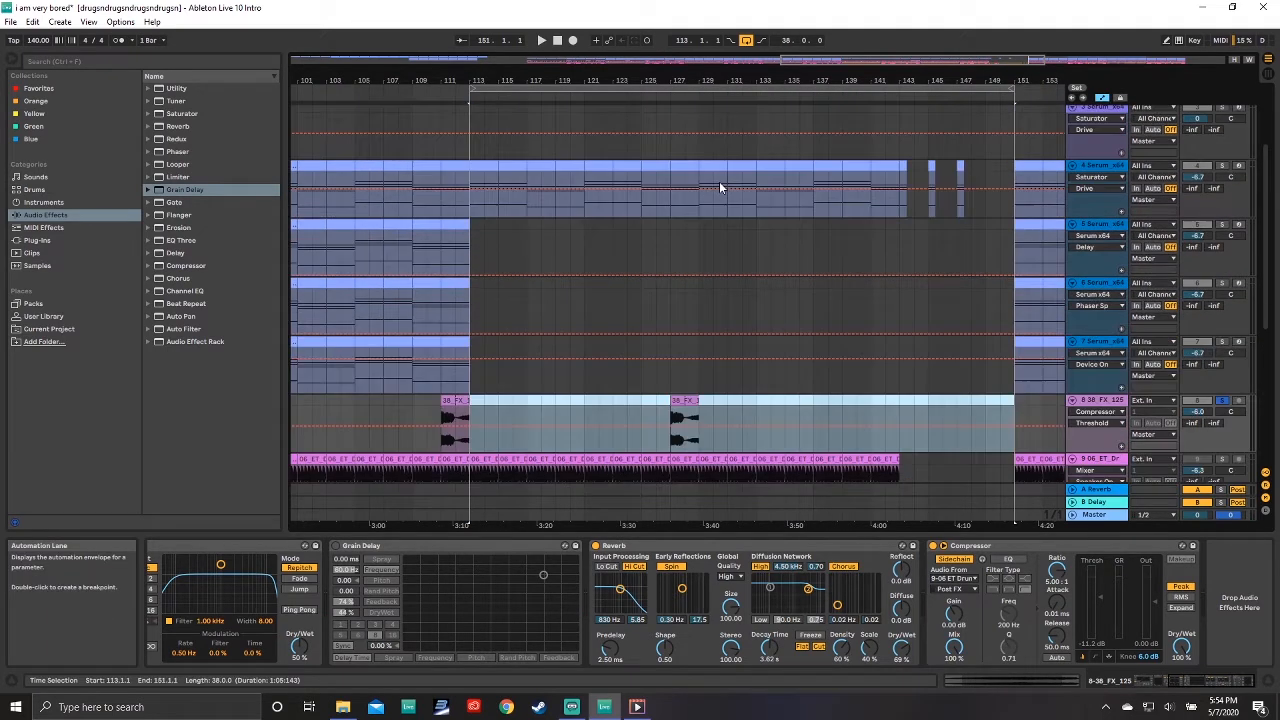
{"action": "left_click", "coordinate": [479, 165]}
{"action": "left_click", "coordinate": [1101, 165]}
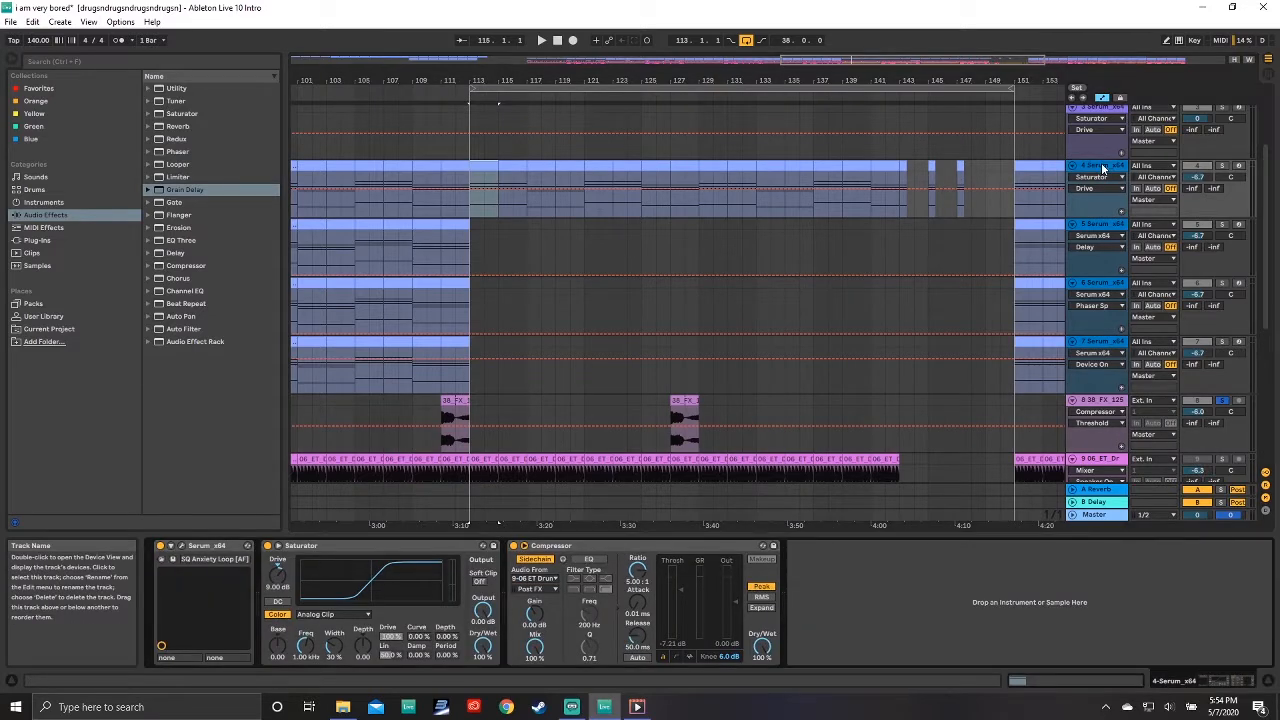
{"action": "left_click", "coordinate": [183, 548]}
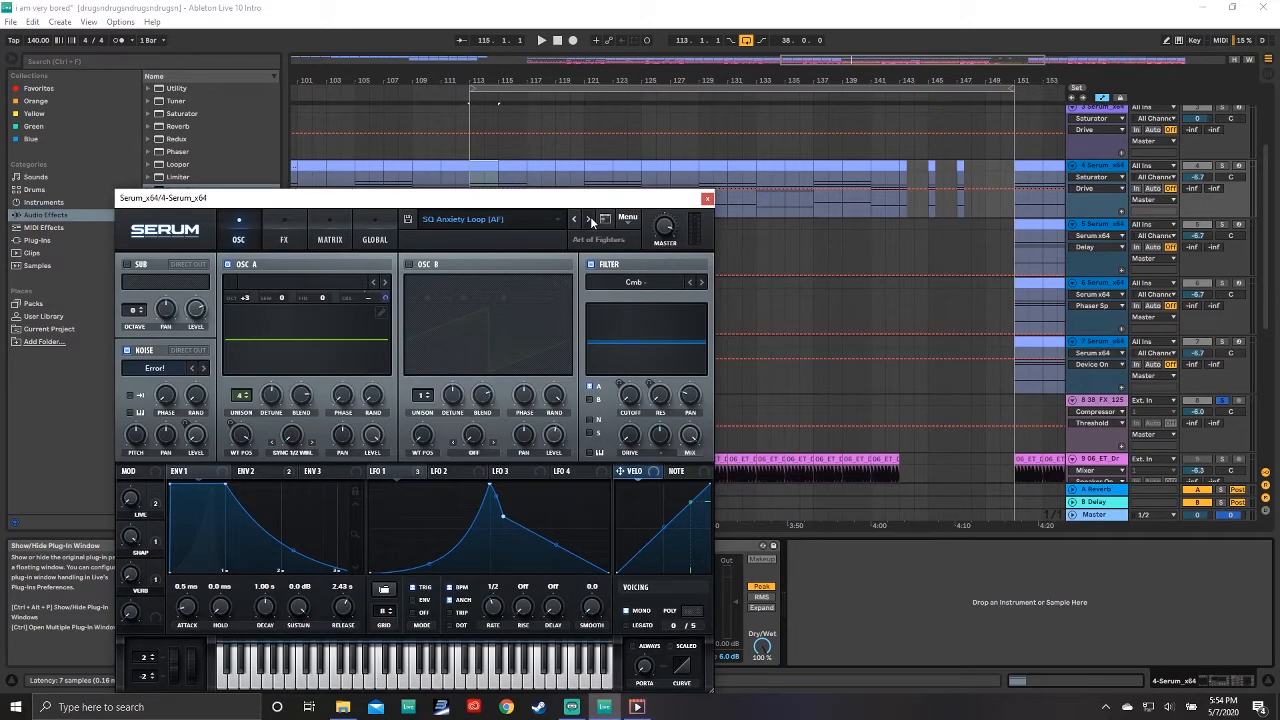
{"action": "key", "text": "space"}
{"action": "left_click", "coordinate": [1222, 166]}
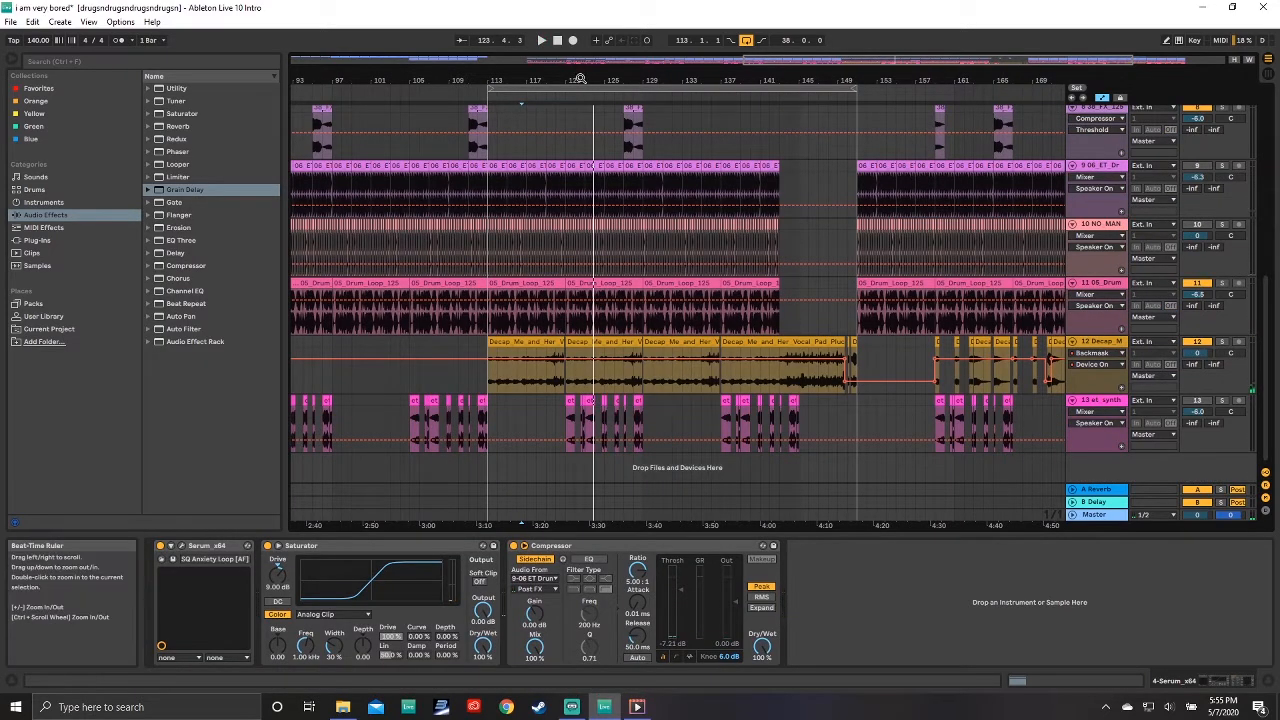
Step: Select an et_synth clip, solo track 13 and play it back
{"action": "left_click_drag", "start_coordinate": [581, 80], "coordinate": [581, 195]}
{"action": "left_click", "coordinate": [516, 401]}
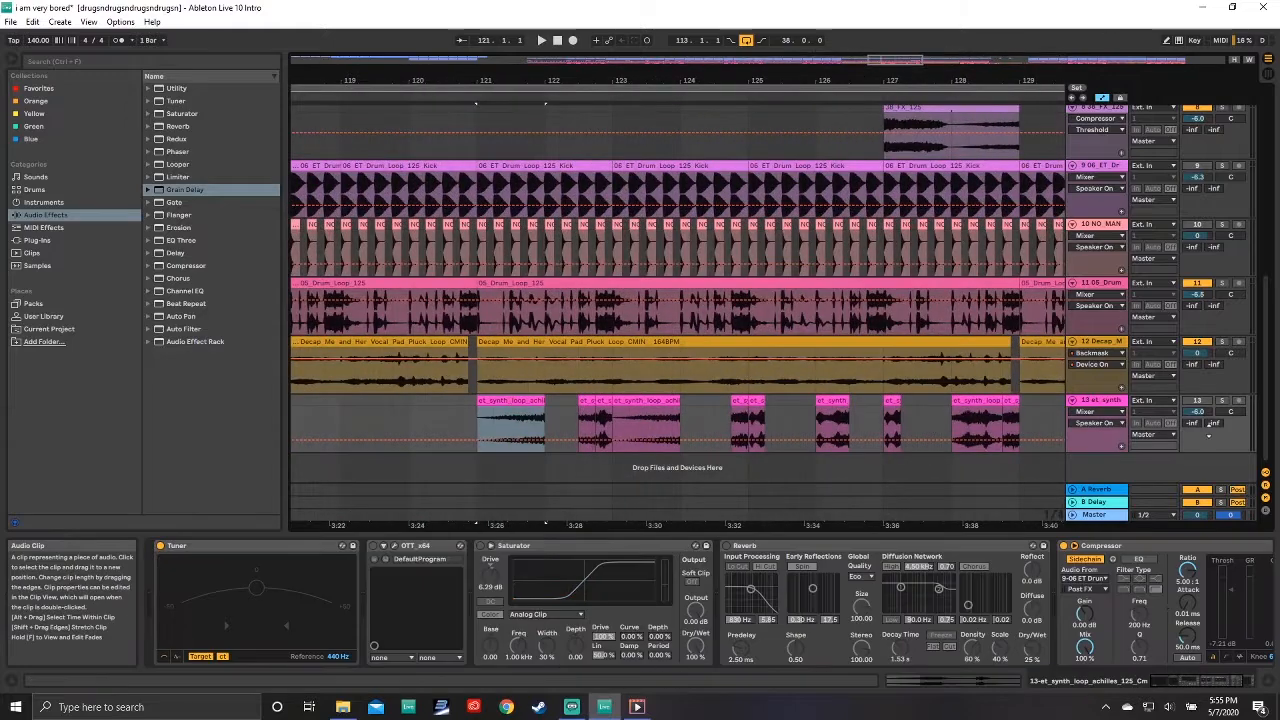
{"action": "left_click", "coordinate": [1222, 401]}
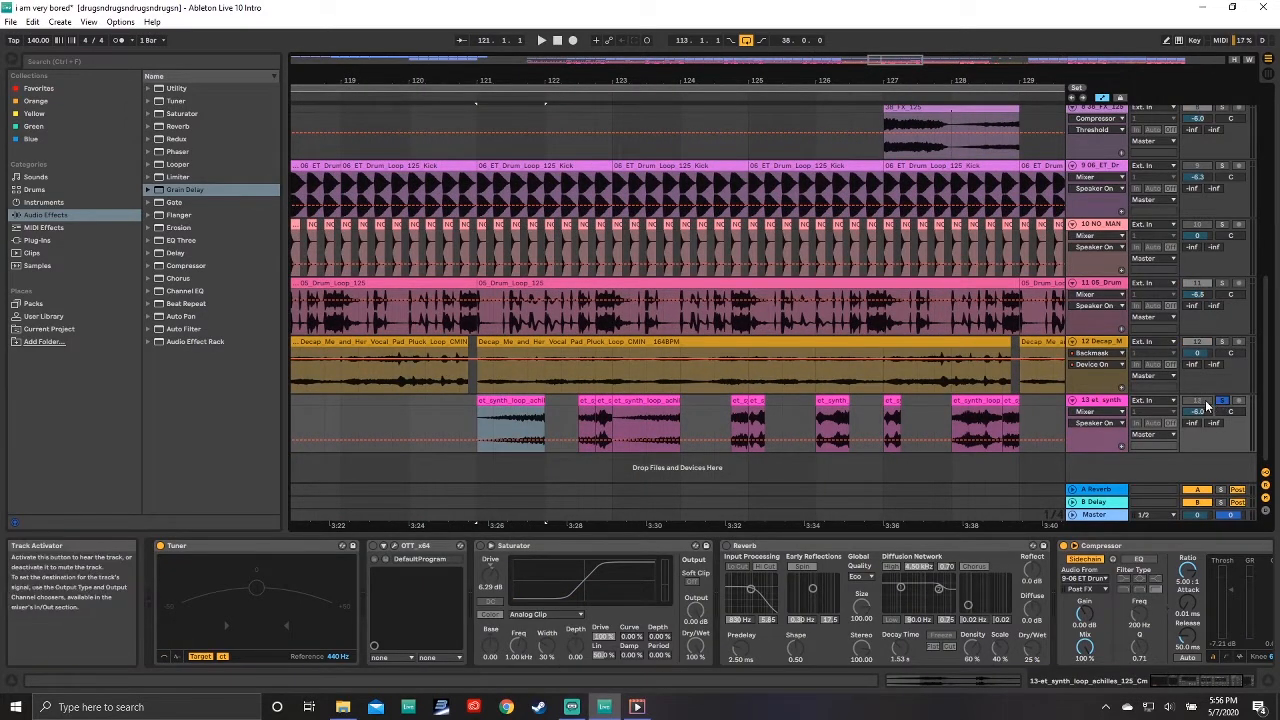
{"action": "key", "text": "space"}
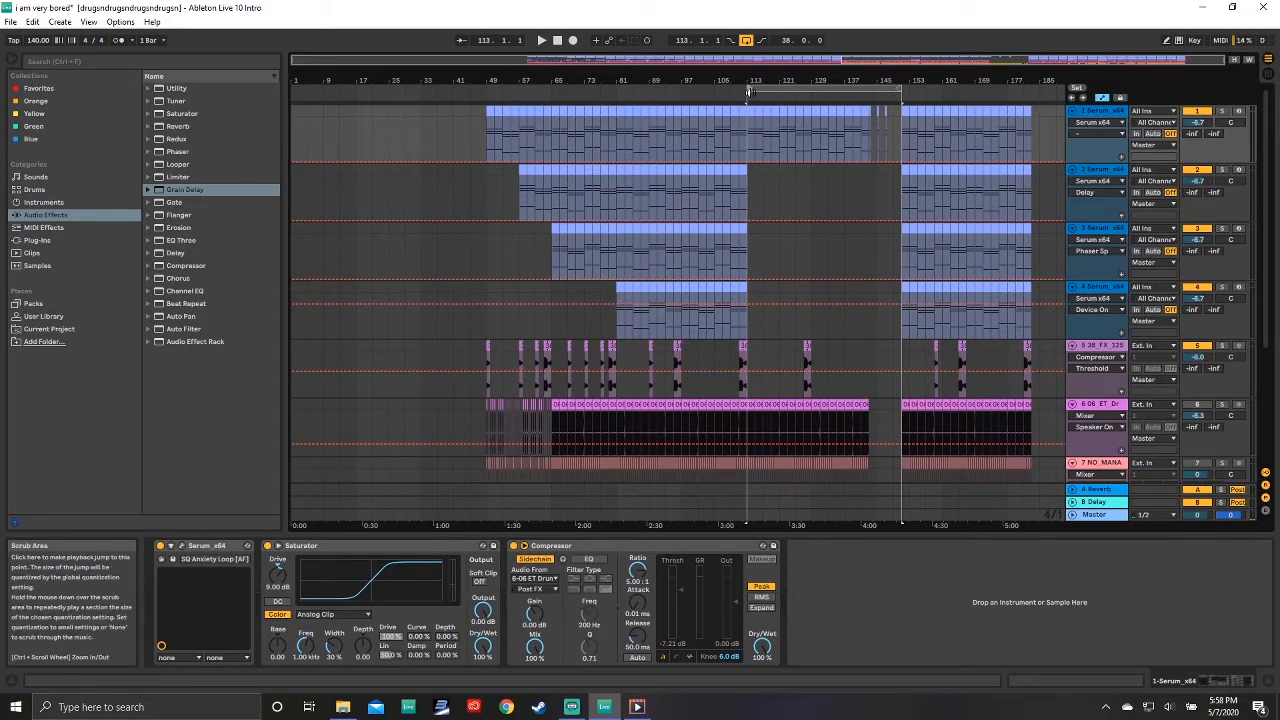
Step: Review the arrangement across all tracks and the full song length
{"action": "left_click_drag", "start_coordinate": [750, 90], "coordinate": [486, 90]}
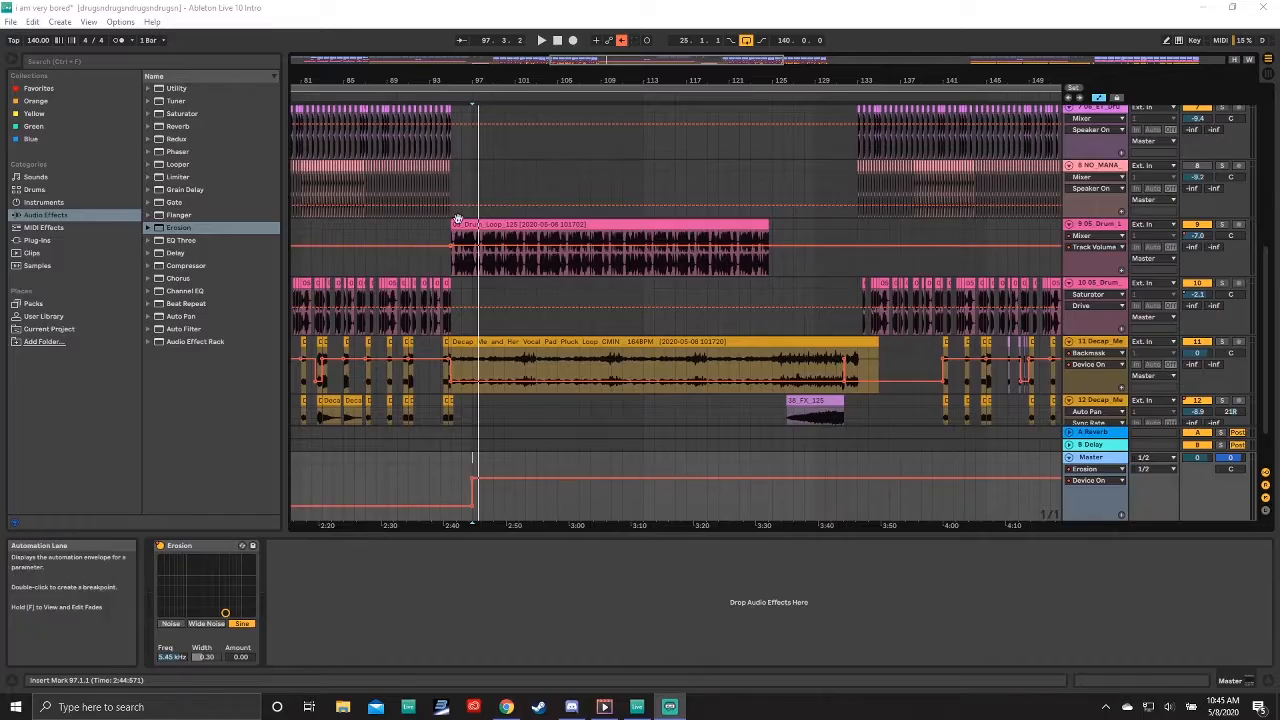
{"action": "scroll", "coordinate": [542, 180], "scroll_direction": "up", "scroll_amount": 2}
{"action": "scroll", "coordinate": [570, 158], "scroll_direction": "down", "scroll_amount": 3}
{"action": "scroll", "coordinate": [580, 165], "scroll_direction": "down", "scroll_amount": 4}
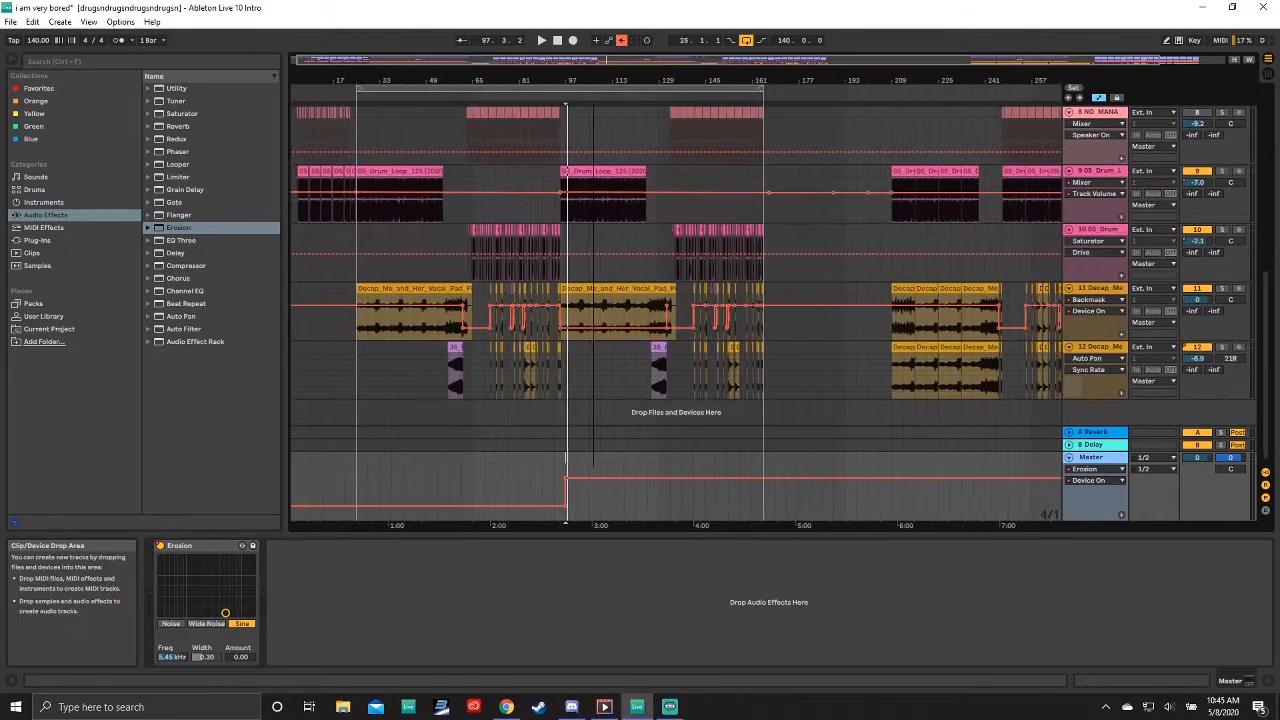
{"action": "scroll", "coordinate": [600, 155], "scroll_direction": "up", "scroll_amount": 2}
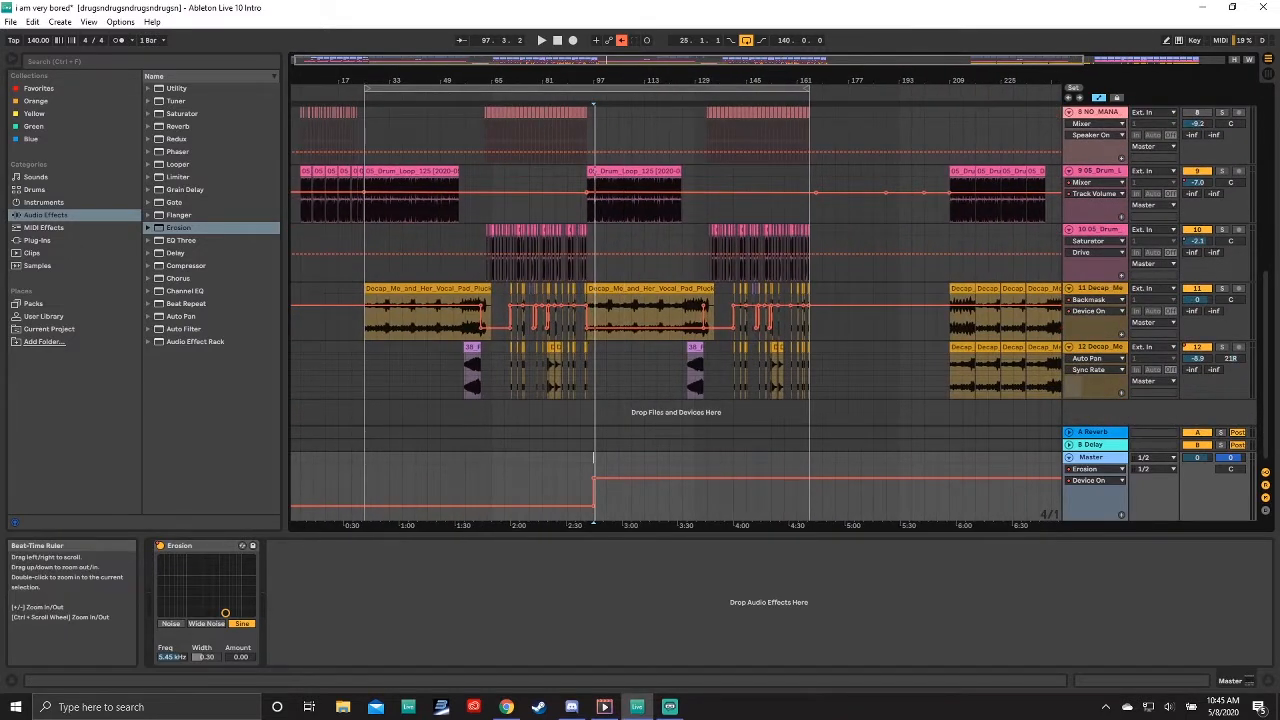
{"action": "mouse_move", "coordinate": [553, 80]}
{"action": "left_mouse_down"}
{"action": "mouse_move", "coordinate": [553, 112]}
{"action": "mouse_move", "coordinate": [553, 63]}
{"action": "mouse_move", "coordinate": [571, 63]}
{"action": "left_mouse_up"}
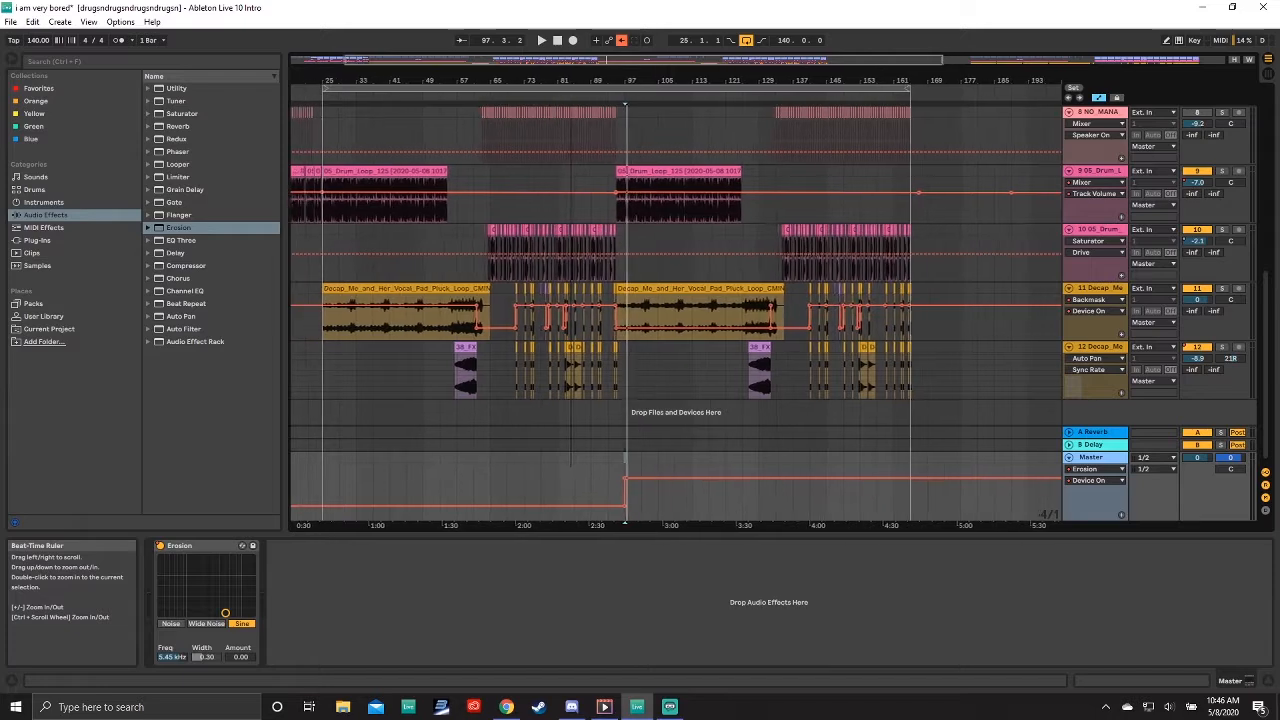
{"action": "scroll", "coordinate": [655, 363], "scroll_direction": "up", "scroll_amount": 5}
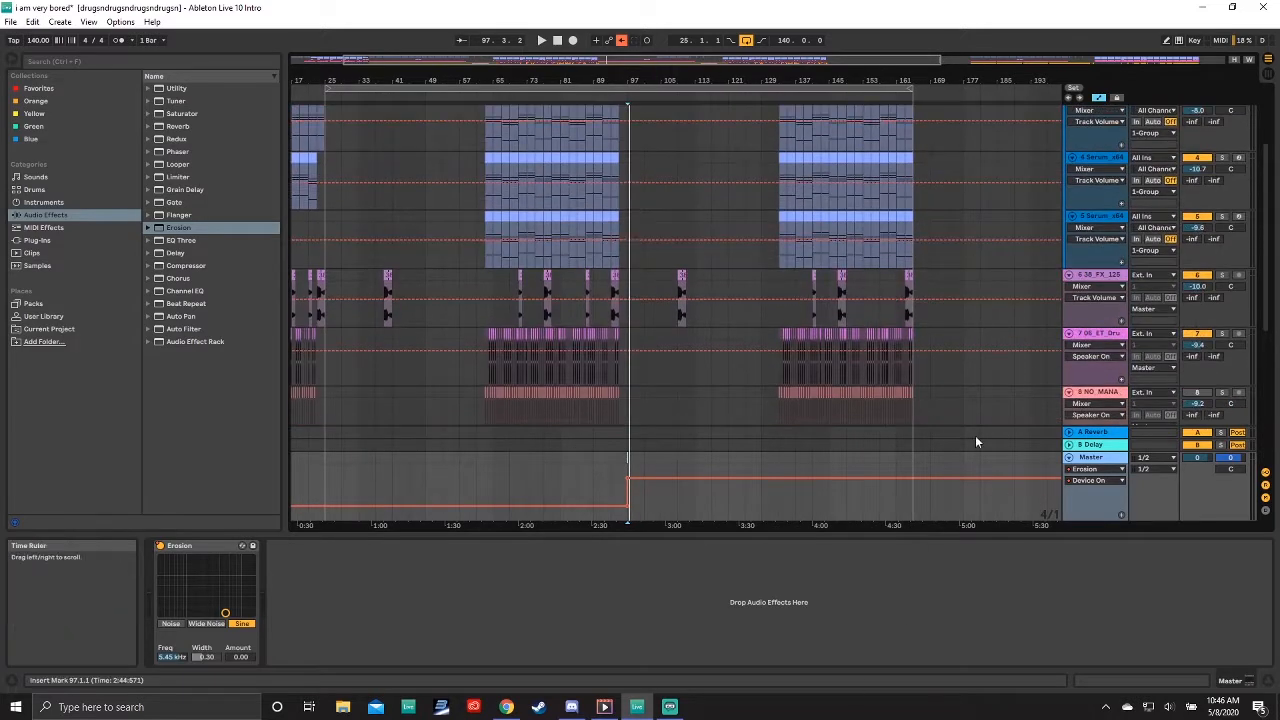
{"action": "scroll", "coordinate": [322, 155], "scroll_direction": "up", "scroll_amount": 1}
{"action": "scroll", "coordinate": [639, 176], "scroll_direction": "up", "scroll_amount": 1}
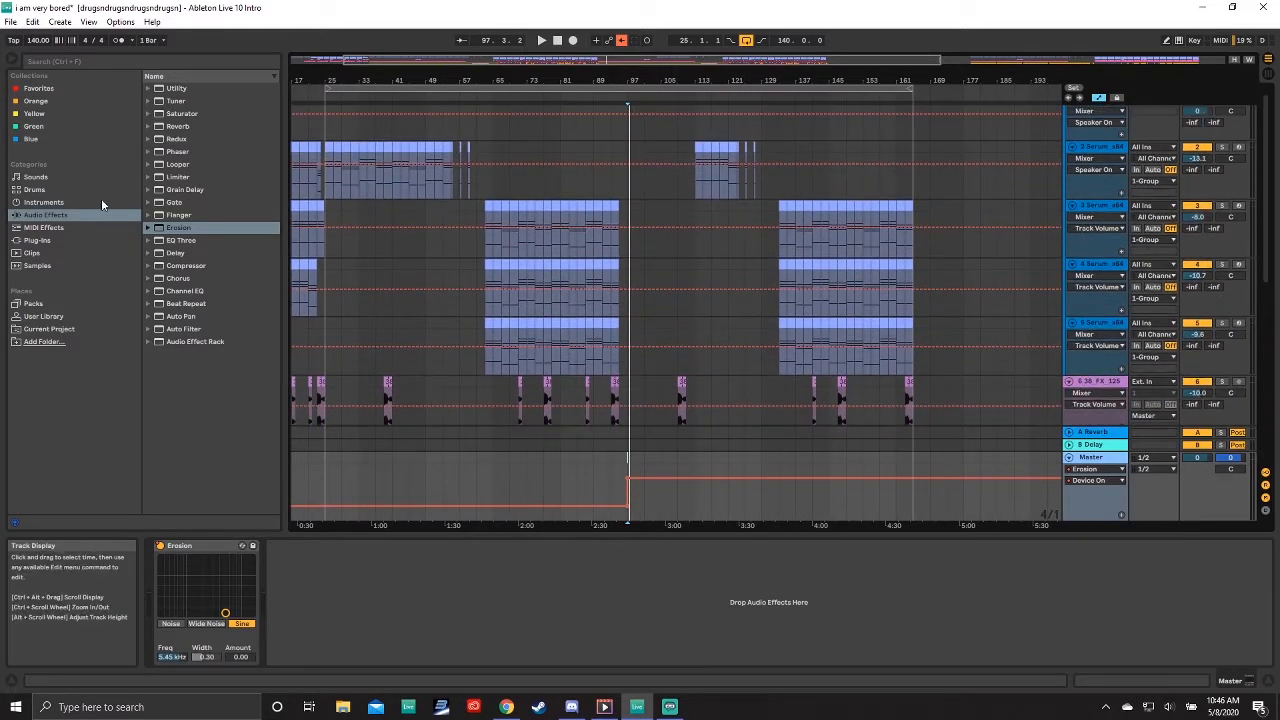
Step: Scroll through the lower tracks of the arrangement
{"action": "key", "text": "ctrl+a"}
{"action": "scroll", "coordinate": [624, 300], "scroll_direction": "down", "scroll_amount": 4}
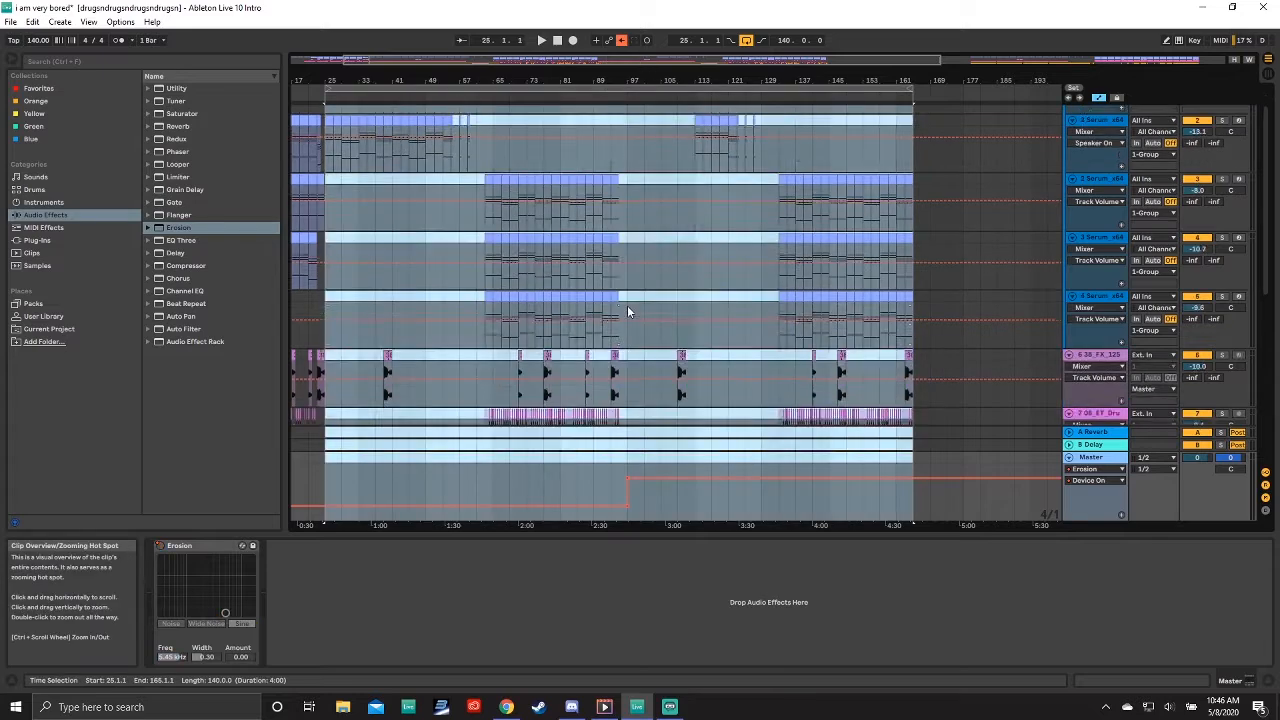
{"action": "scroll", "coordinate": [697, 348], "scroll_direction": "down", "scroll_amount": 3}
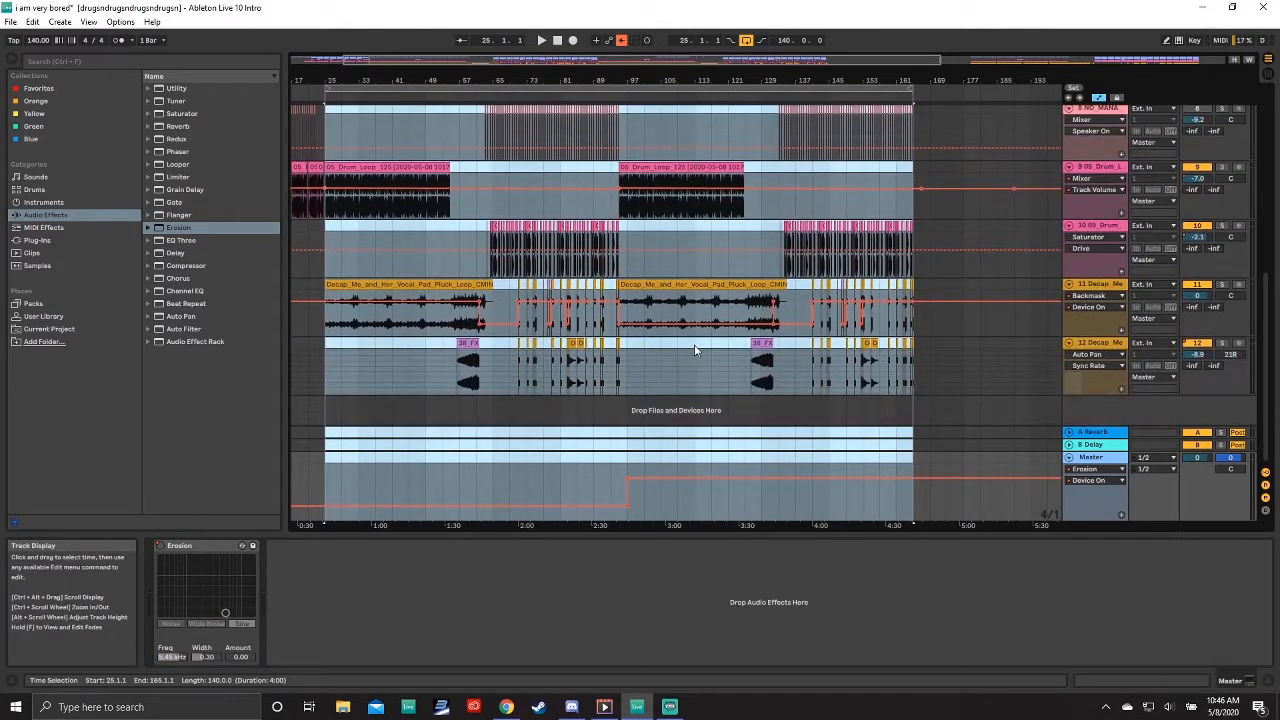
{"action": "left_click", "coordinate": [645, 135]}
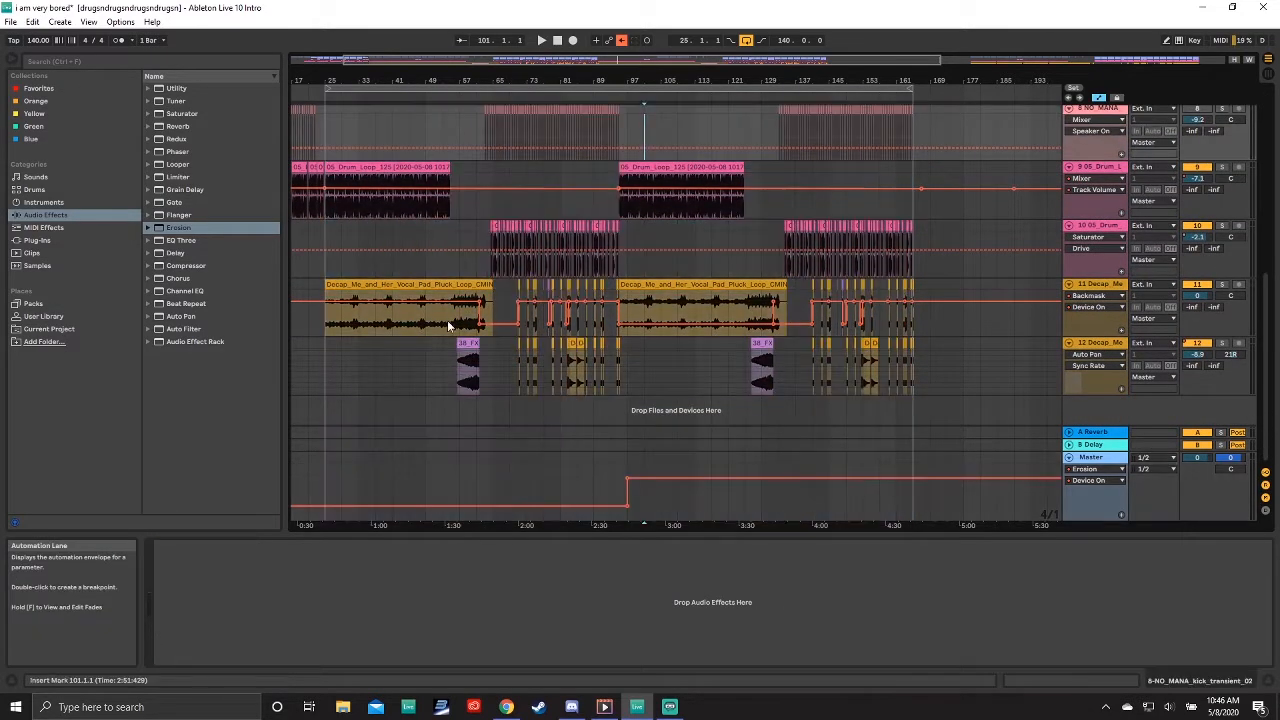
{"action": "left_click", "coordinate": [407, 237]}
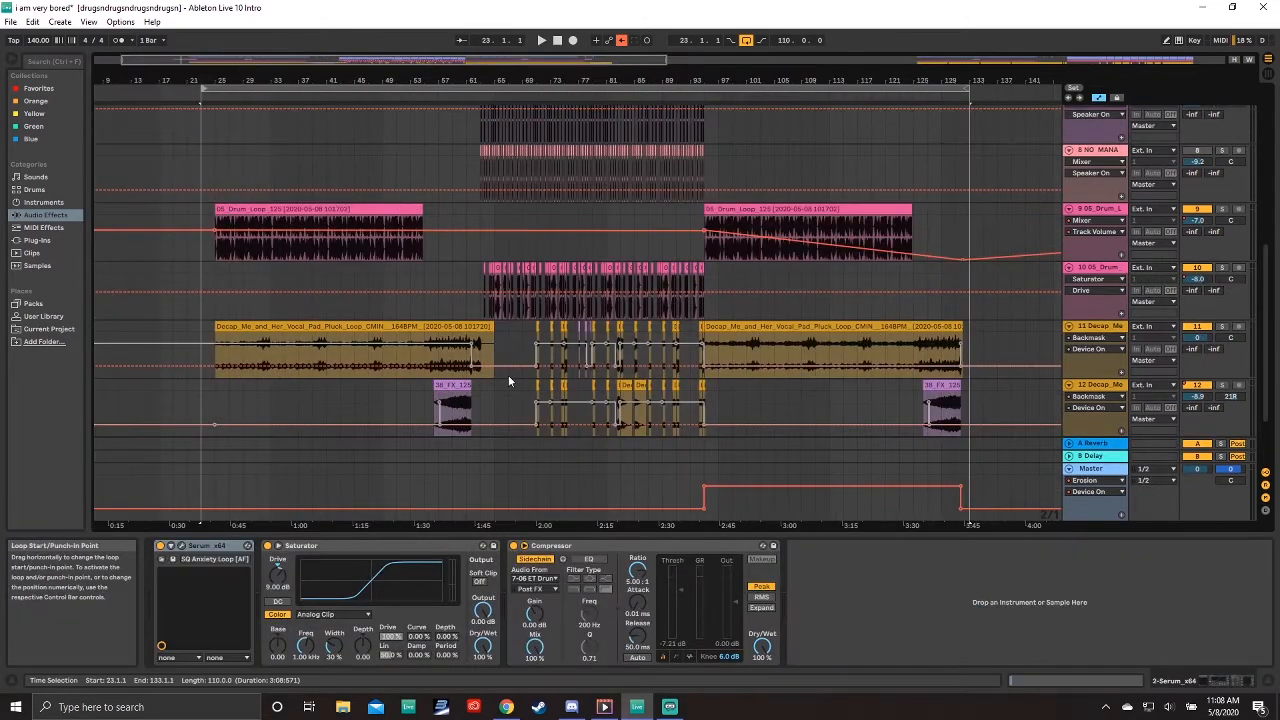
Step: Zoom into bars 23 to 70 and open the 05_Drum_Loop_125 clip on track 9 in the clip view
{"action": "scroll", "coordinate": [573, 401], "scroll_direction": "down", "scroll_amount": 2}
{"action": "scroll", "coordinate": [573, 397], "scroll_direction": "up", "scroll_amount": 15}
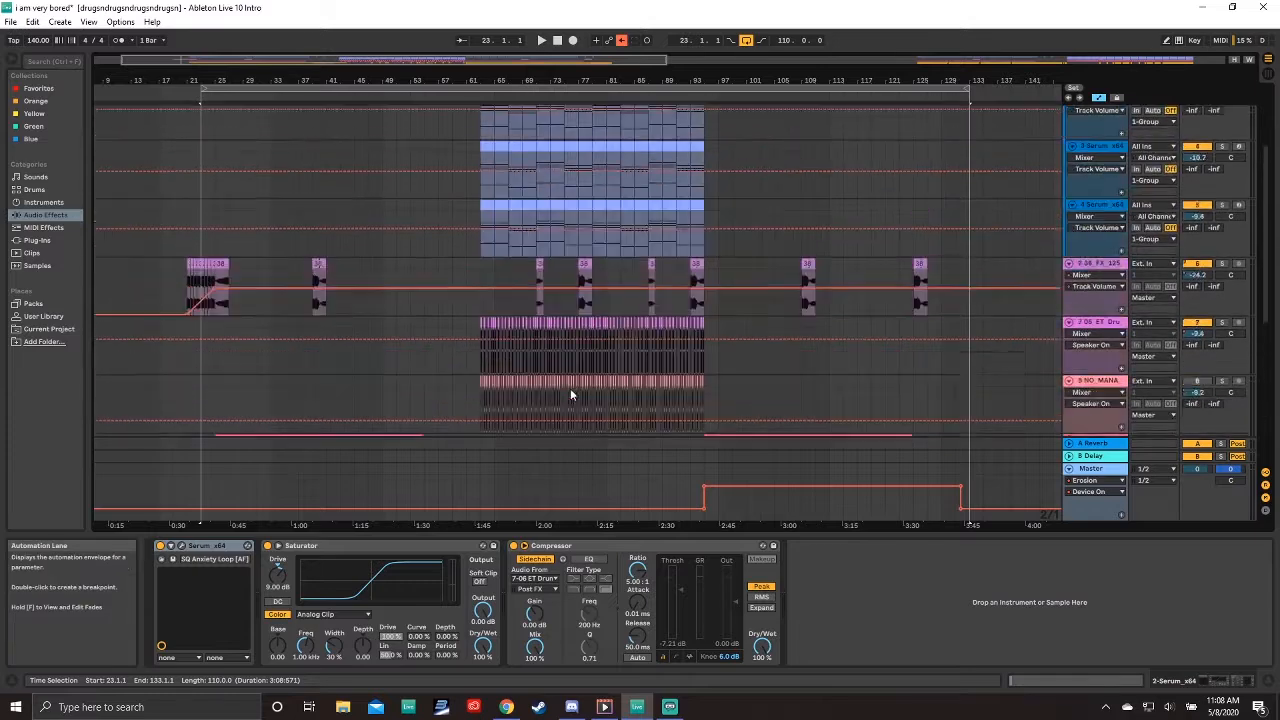
{"action": "left_click_drag", "start_coordinate": [223, 79], "coordinate": [265, 150]}
{"action": "scroll", "coordinate": [537, 374], "scroll_direction": "down", "scroll_amount": 12}
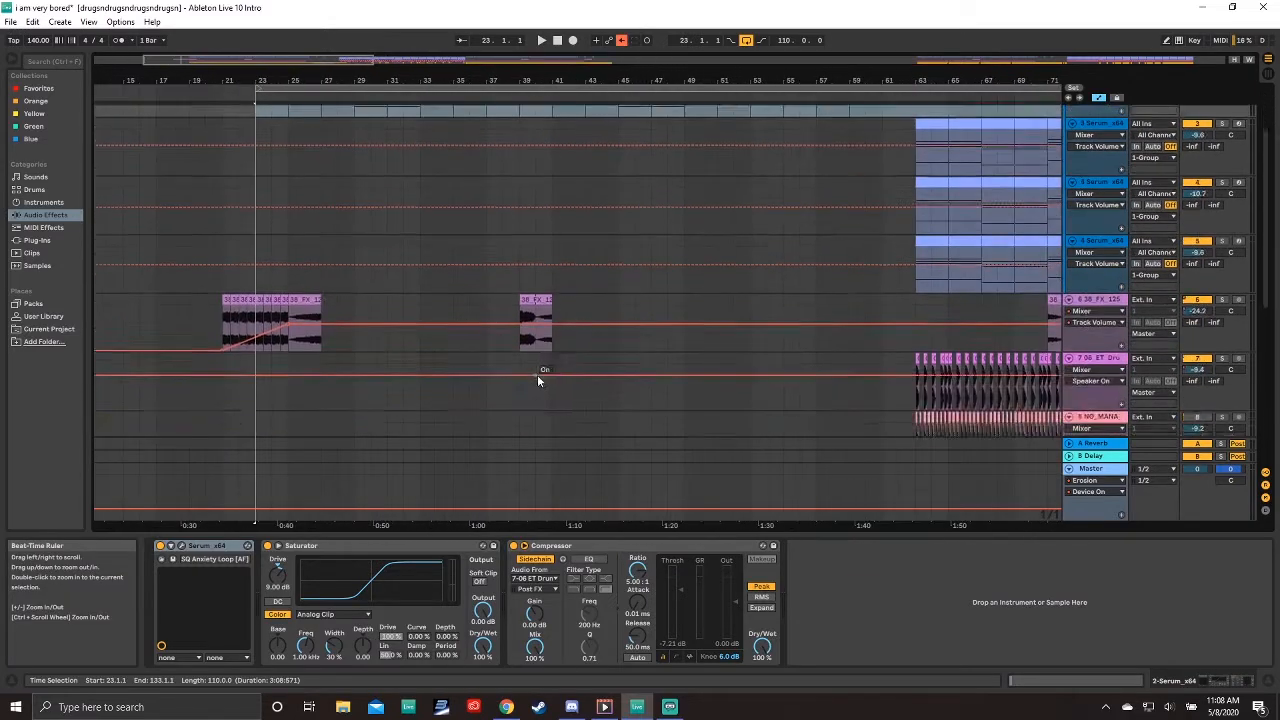
{"action": "scroll", "coordinate": [537, 381], "scroll_direction": "down", "scroll_amount": 3}
{"action": "scroll", "coordinate": [537, 378], "scroll_direction": "up", "scroll_amount": 4}
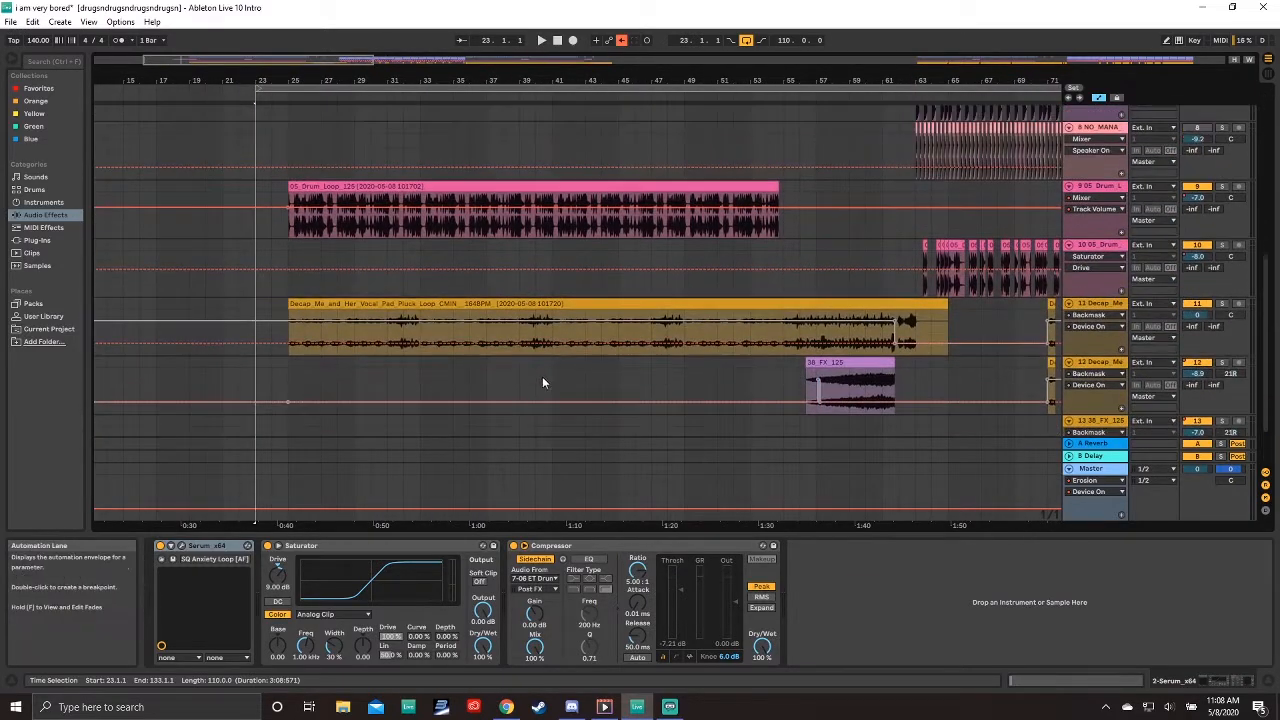
{"action": "left_click", "coordinate": [314, 306]}
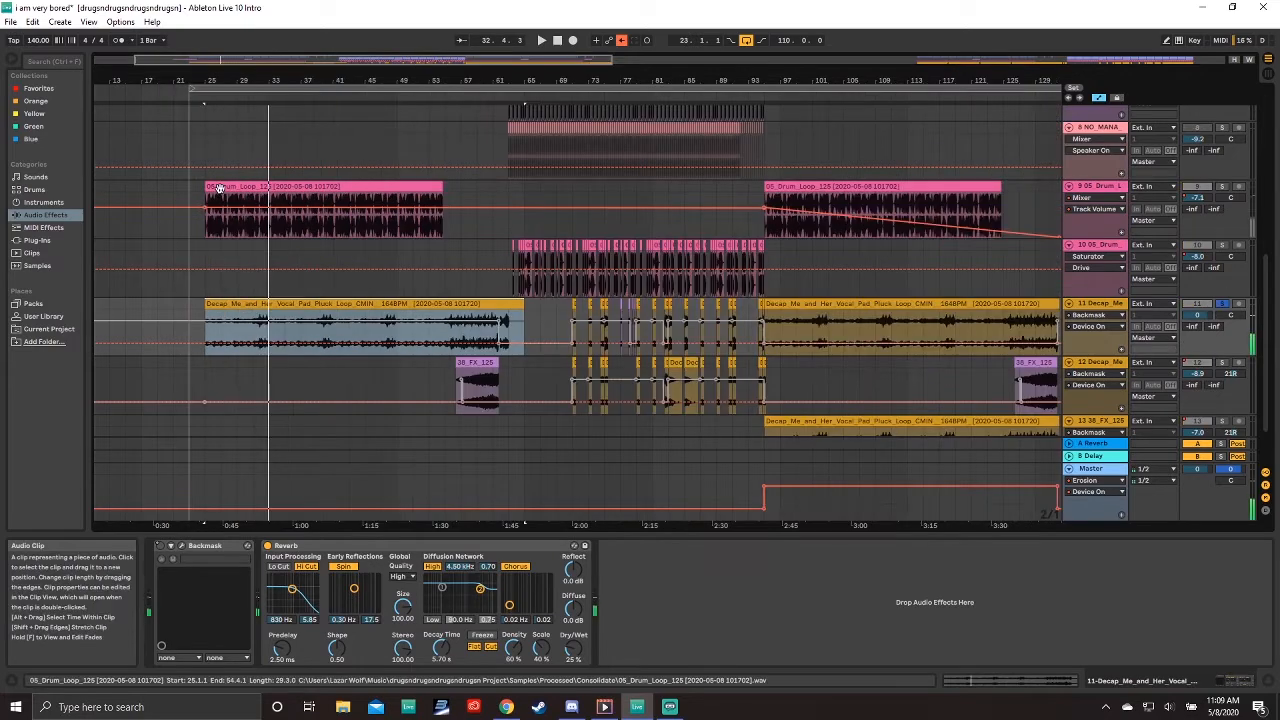
{"action": "left_click", "coordinate": [219, 188]}
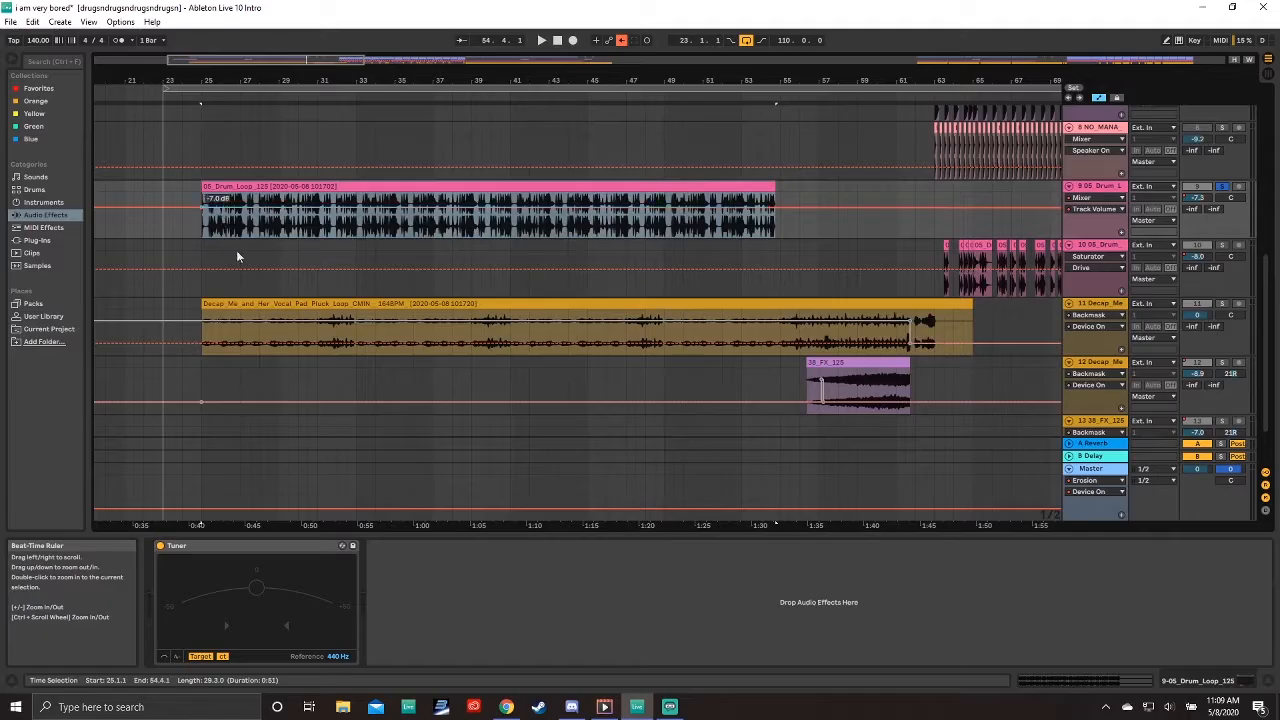
{"action": "double_click", "coordinate": [655, 186]}
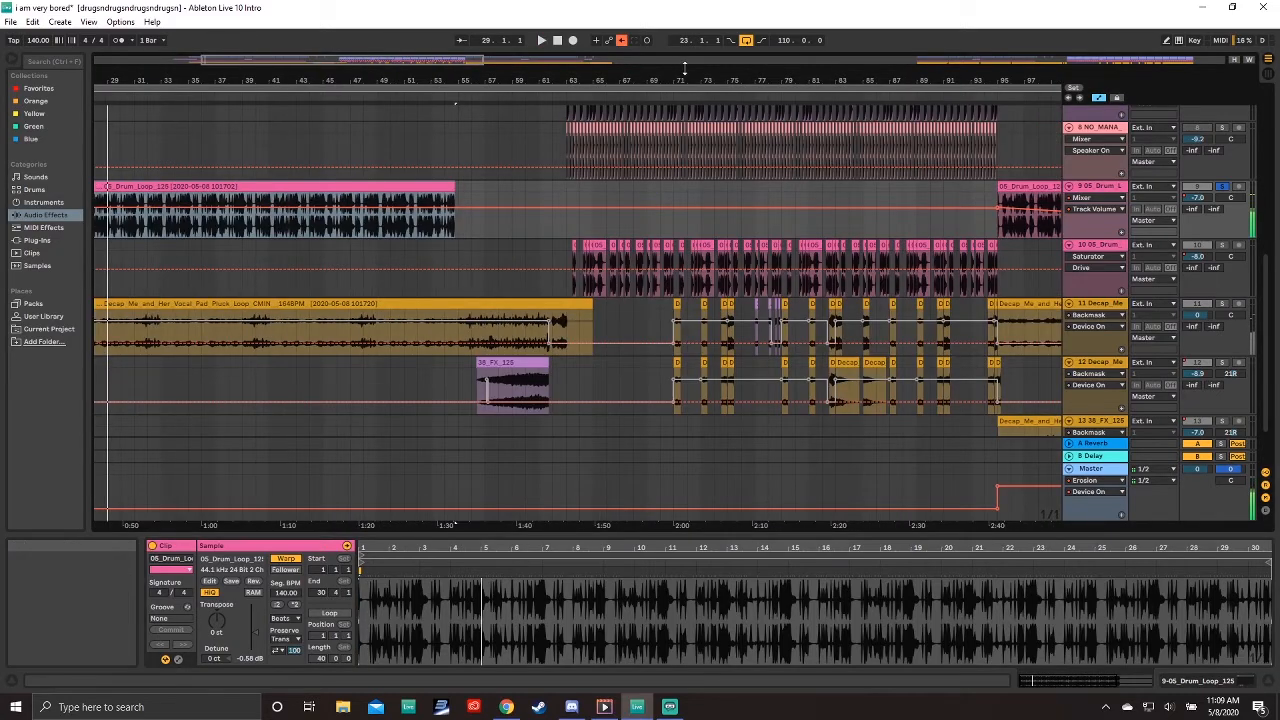
Step: Move to the drum clips on track 10 around bar 63 and solo track 10
{"action": "left_click_drag", "start_coordinate": [686, 72], "coordinate": [462, 110]}
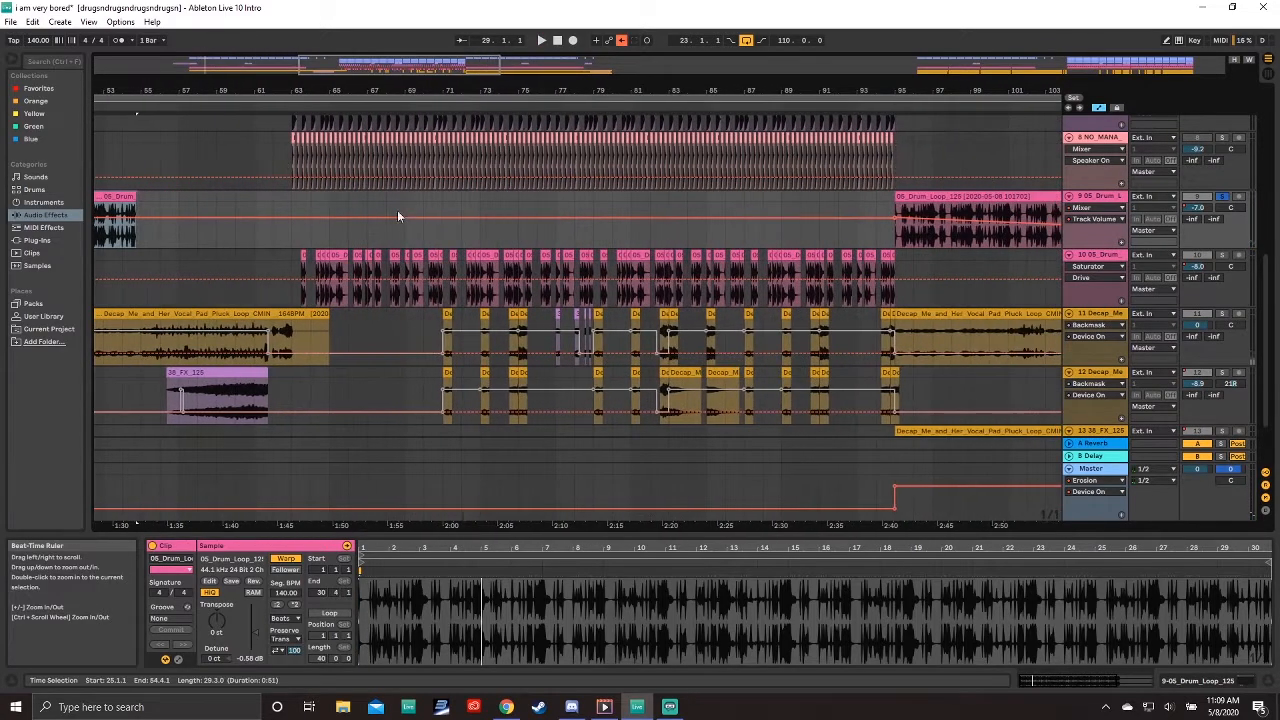
{"action": "left_click", "coordinate": [298, 258]}
{"action": "scroll", "coordinate": [503, 302], "scroll_direction": "up", "scroll_amount": 4}
{"action": "scroll", "coordinate": [570, 330], "scroll_direction": "up", "scroll_amount": 2}
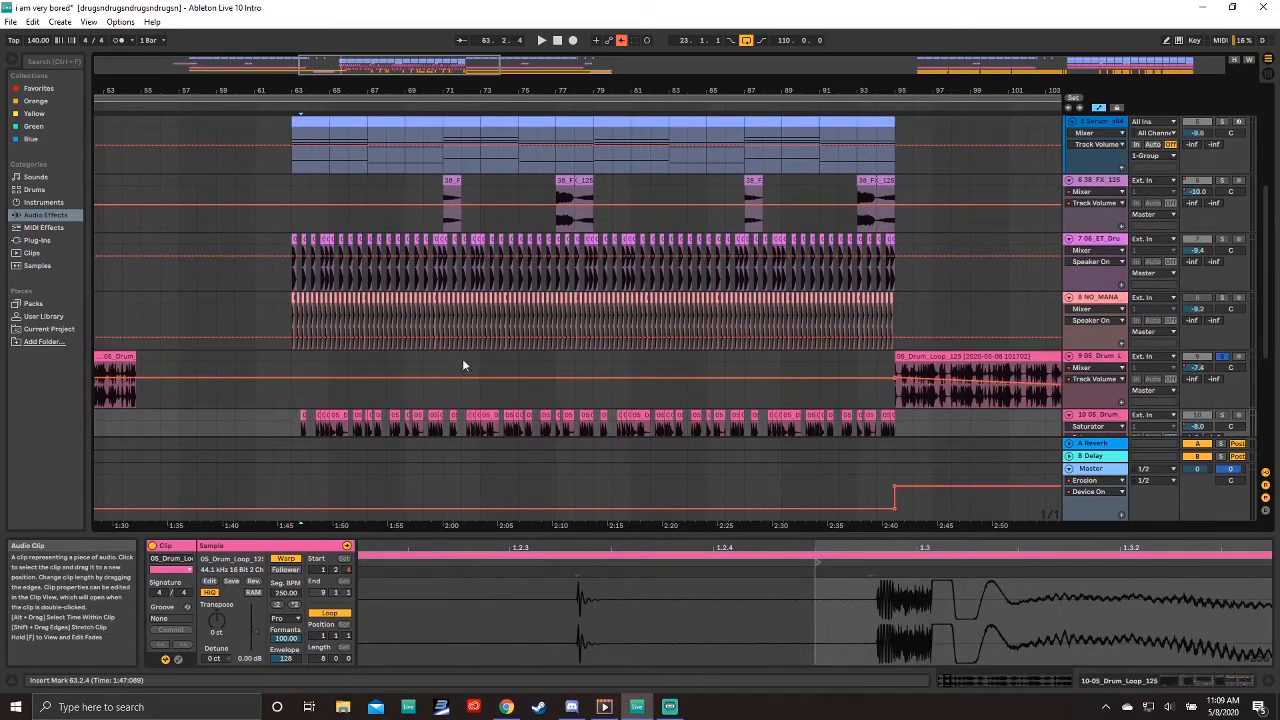
{"action": "scroll", "coordinate": [462, 358], "scroll_direction": "down", "scroll_amount": 5}
{"action": "left_click", "coordinate": [1222, 309]}
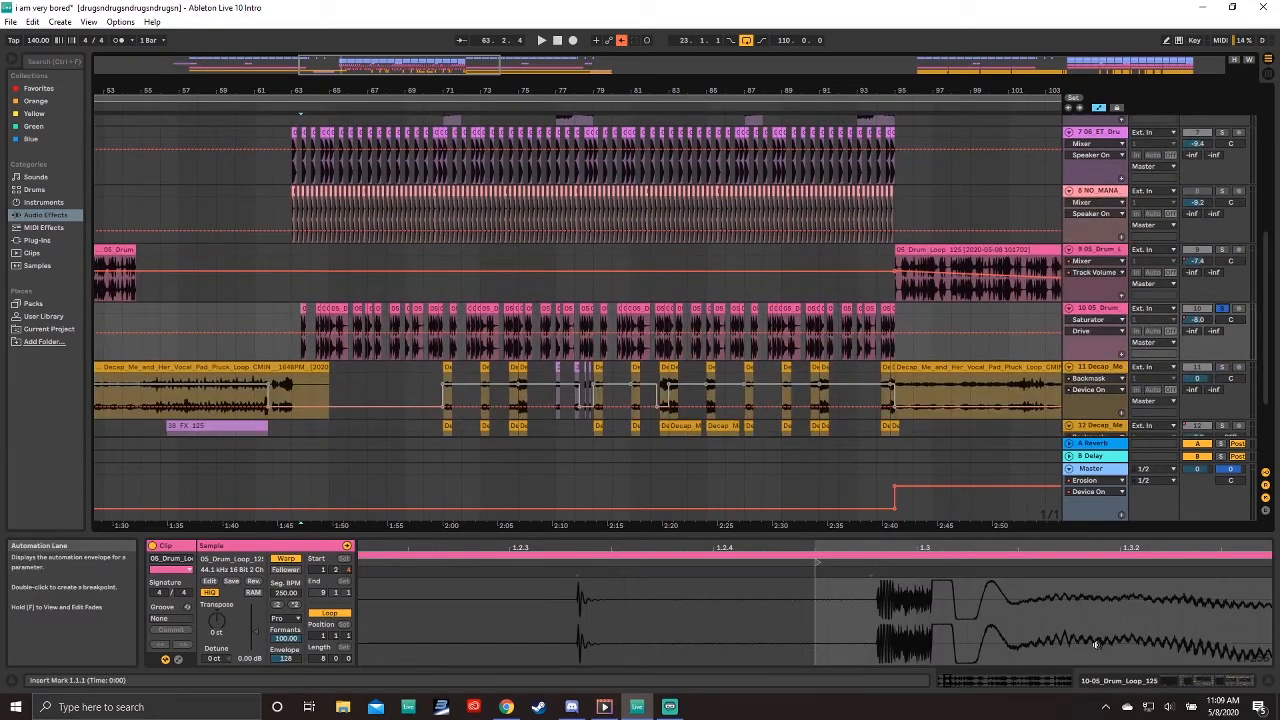
Step: Open and close the TDR Nova and OTT plug-in windows on track 10
{"action": "left_click", "coordinate": [1180, 682]}
{"action": "left_click", "coordinate": [181, 547]}
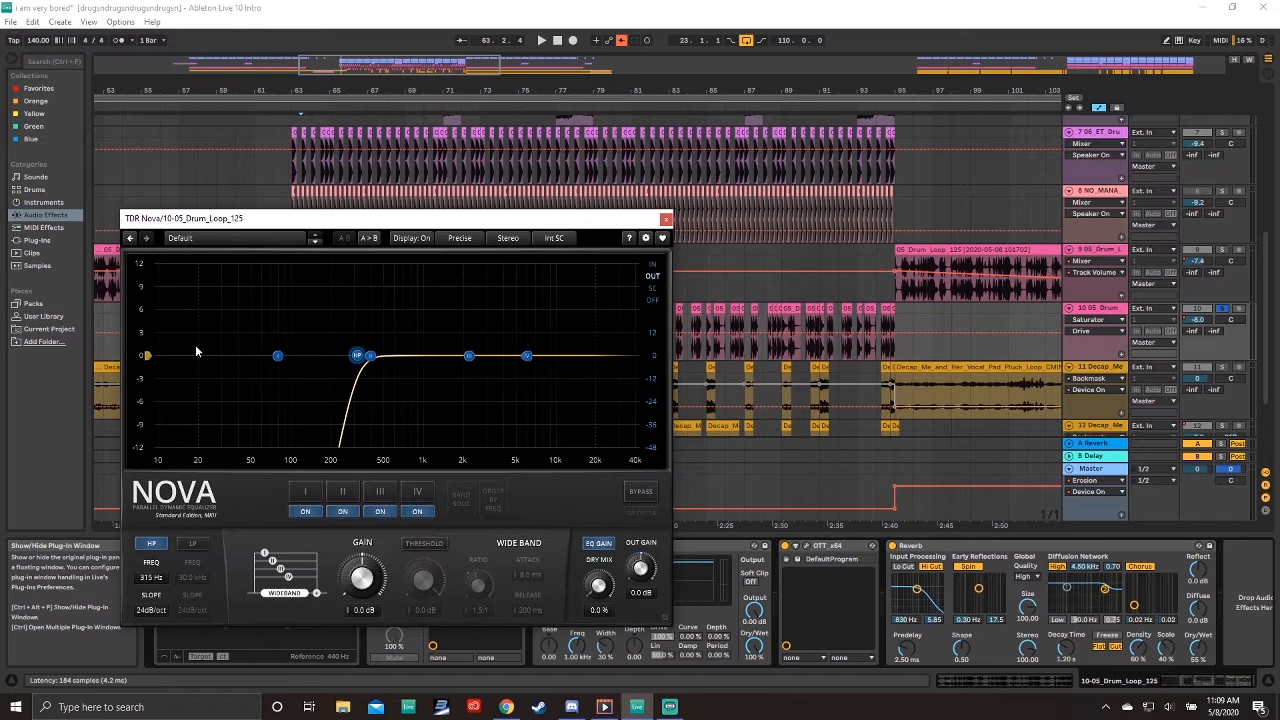
{"action": "left_click", "coordinate": [666, 218]}
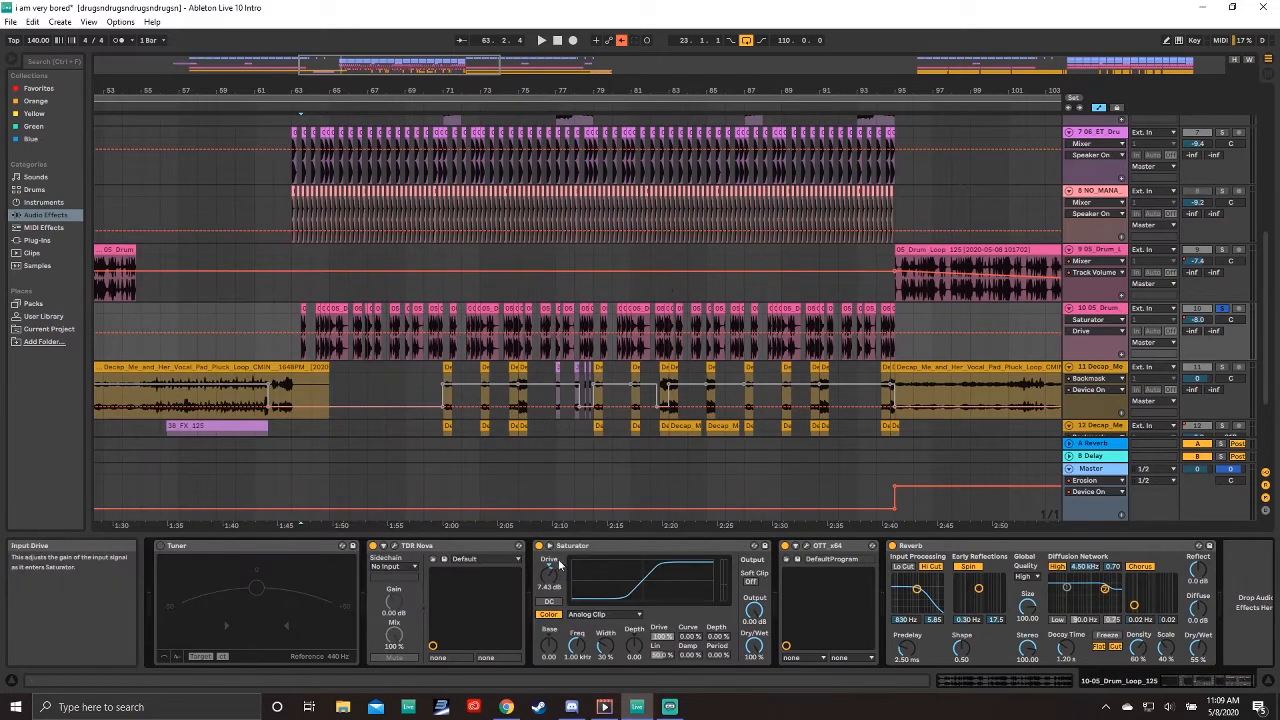
{"action": "left_click", "coordinate": [806, 546]}
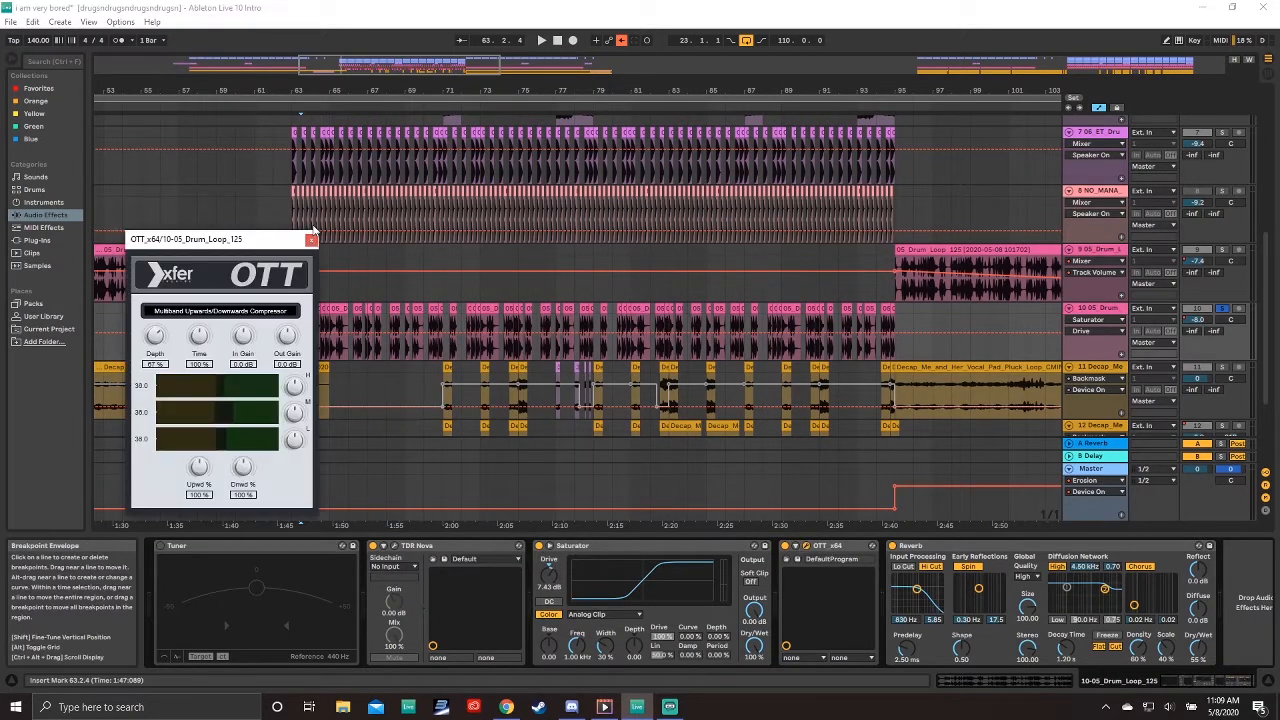
{"action": "left_click", "coordinate": [311, 241]}
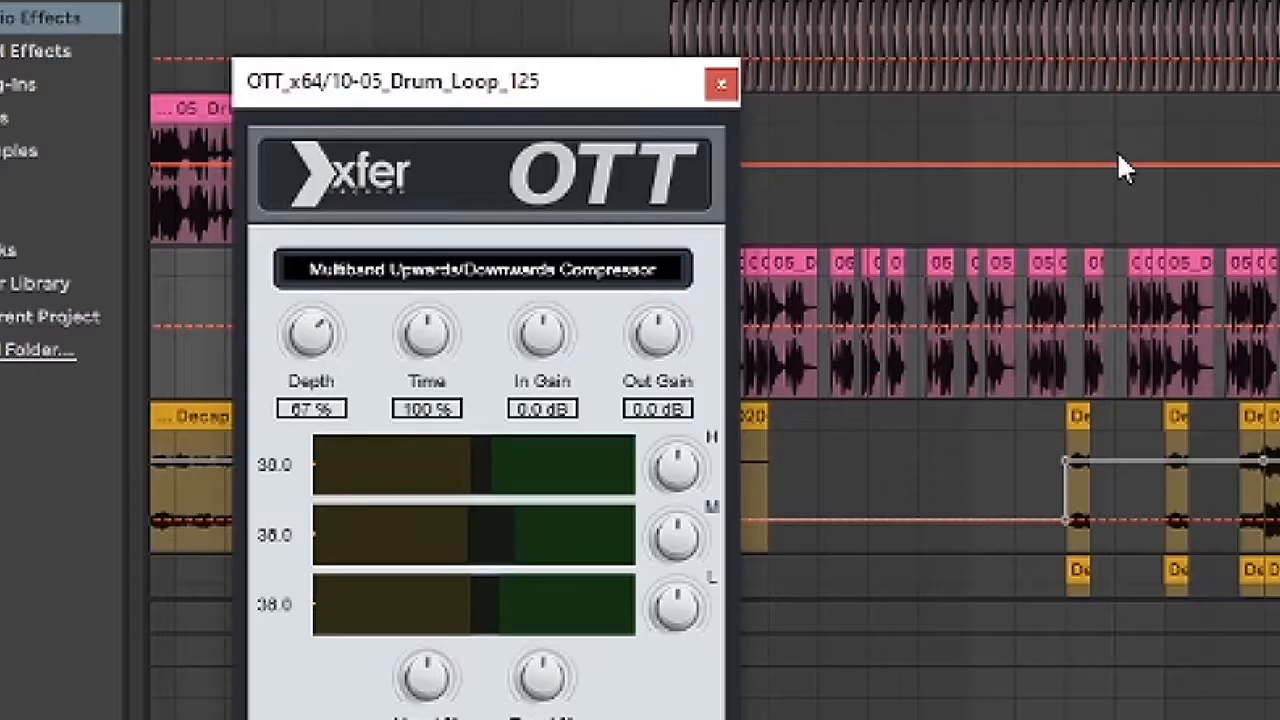
{"action": "left_click", "coordinate": [308, 242]}
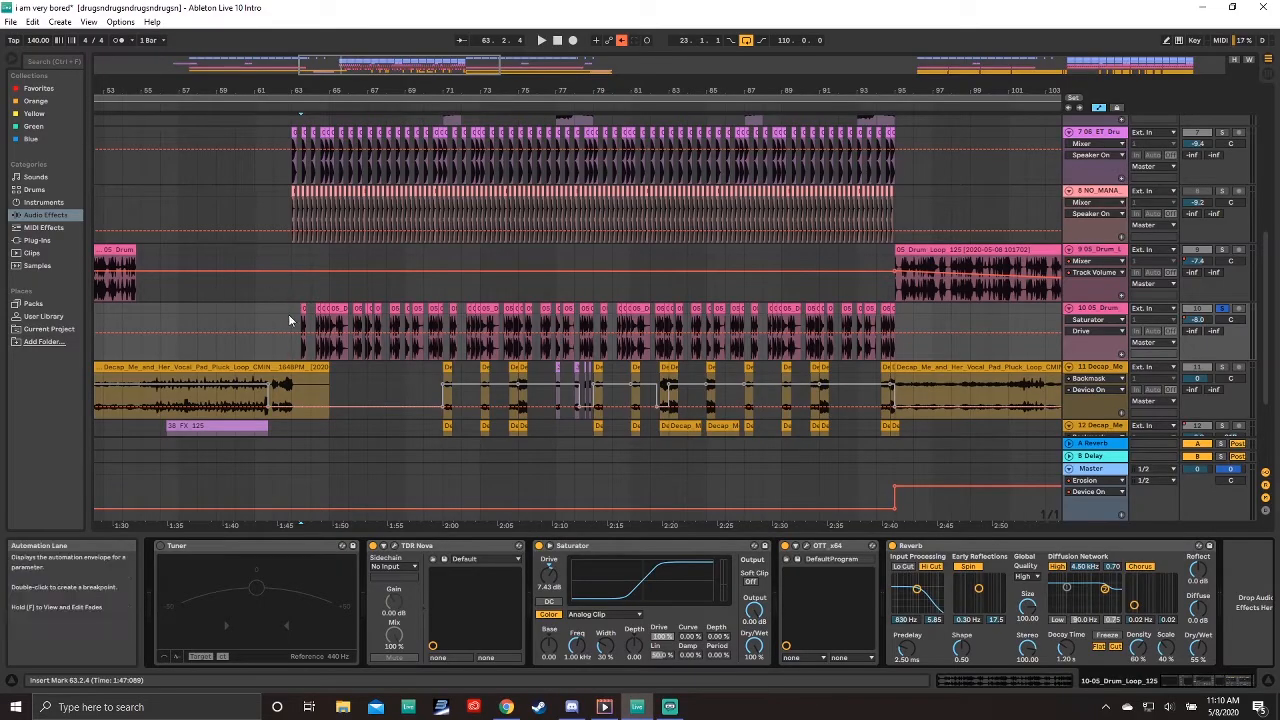
Step: Select bars 63 to 97 across the track 10 drum clips and audition the section
{"action": "left_click_drag", "start_coordinate": [289, 320], "coordinate": [932, 325]}
{"action": "left_click", "coordinate": [287, 65]}
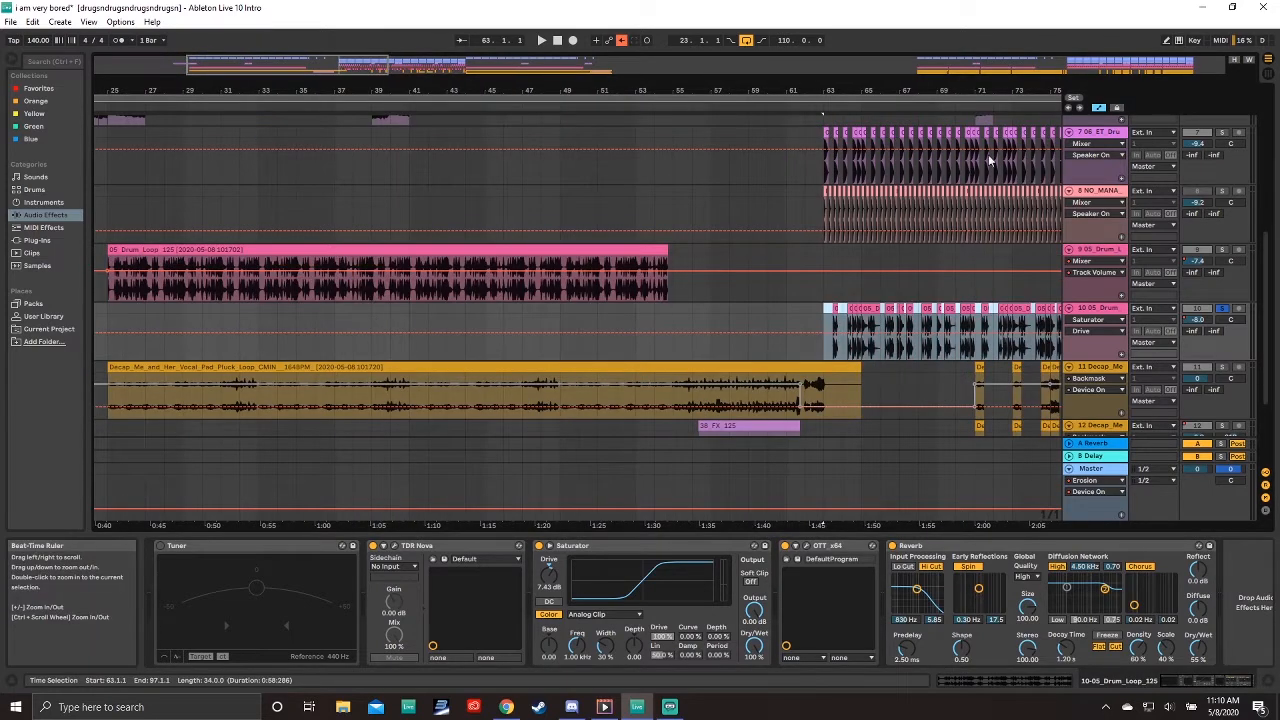
{"action": "left_click_drag", "start_coordinate": [984, 87], "coordinate": [591, 87]}
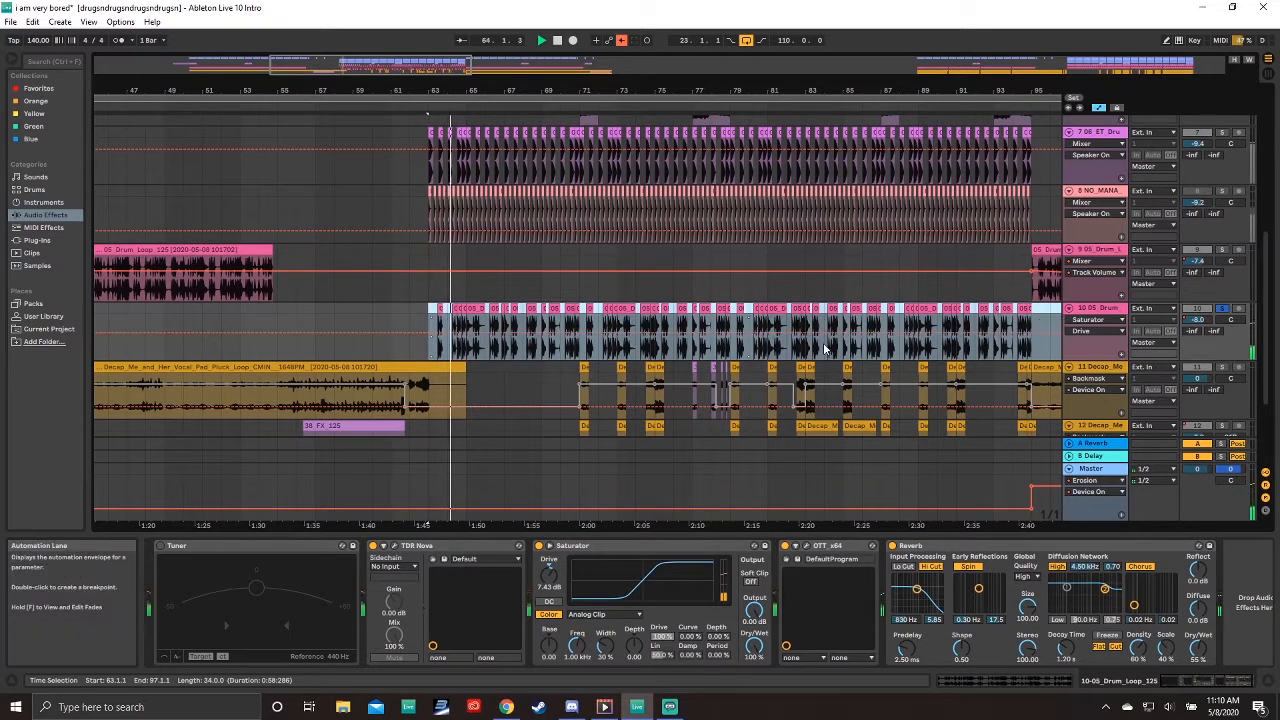
{"action": "left_click_drag", "start_coordinate": [990, 526], "coordinate": [876, 522]}
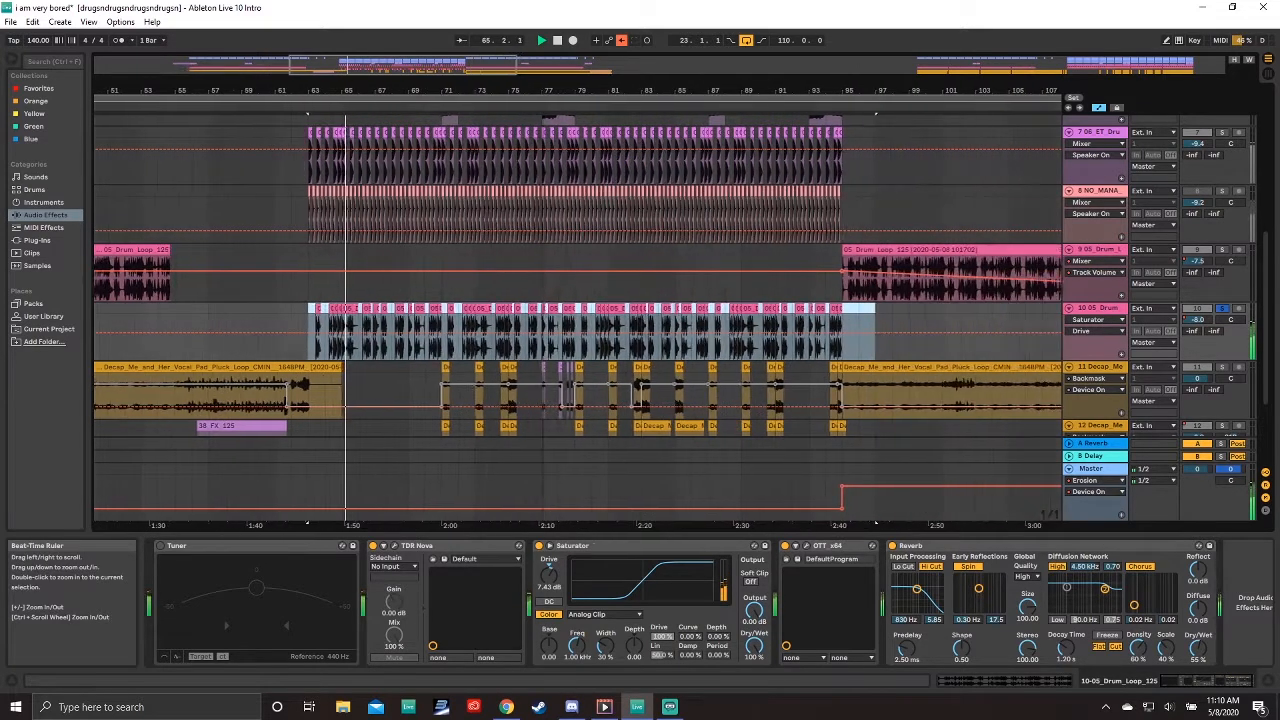
{"action": "left_click_drag", "start_coordinate": [542, 86], "coordinate": [528, 86]}
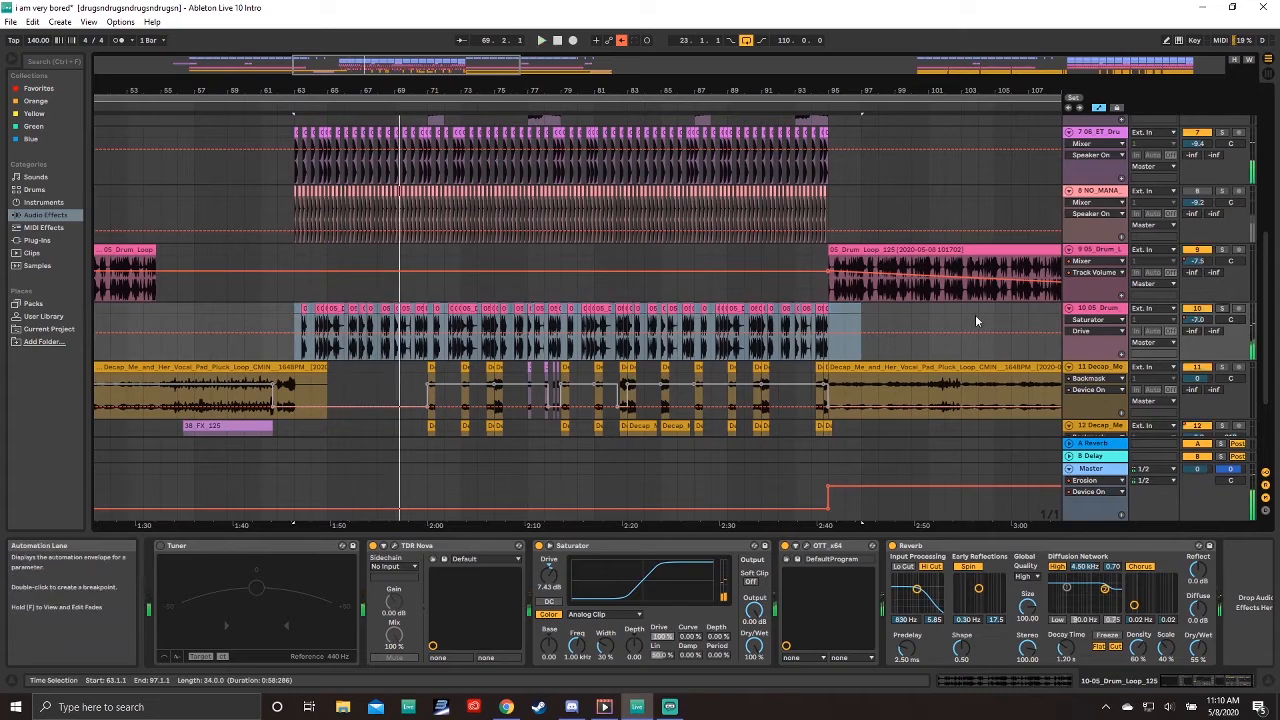
{"action": "scroll", "coordinate": [427, 392], "scroll_direction": "down", "scroll_amount": 3}
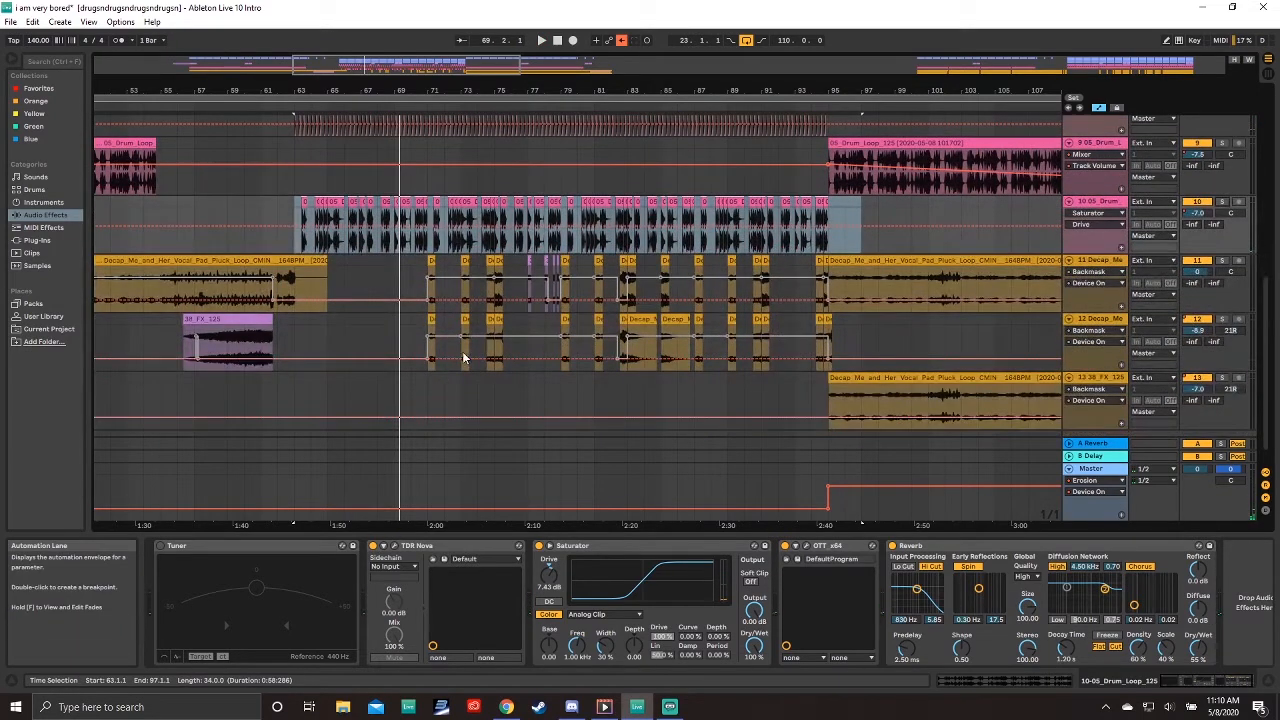
{"action": "left_click_drag", "start_coordinate": [481, 87], "coordinate": [480, 115]}
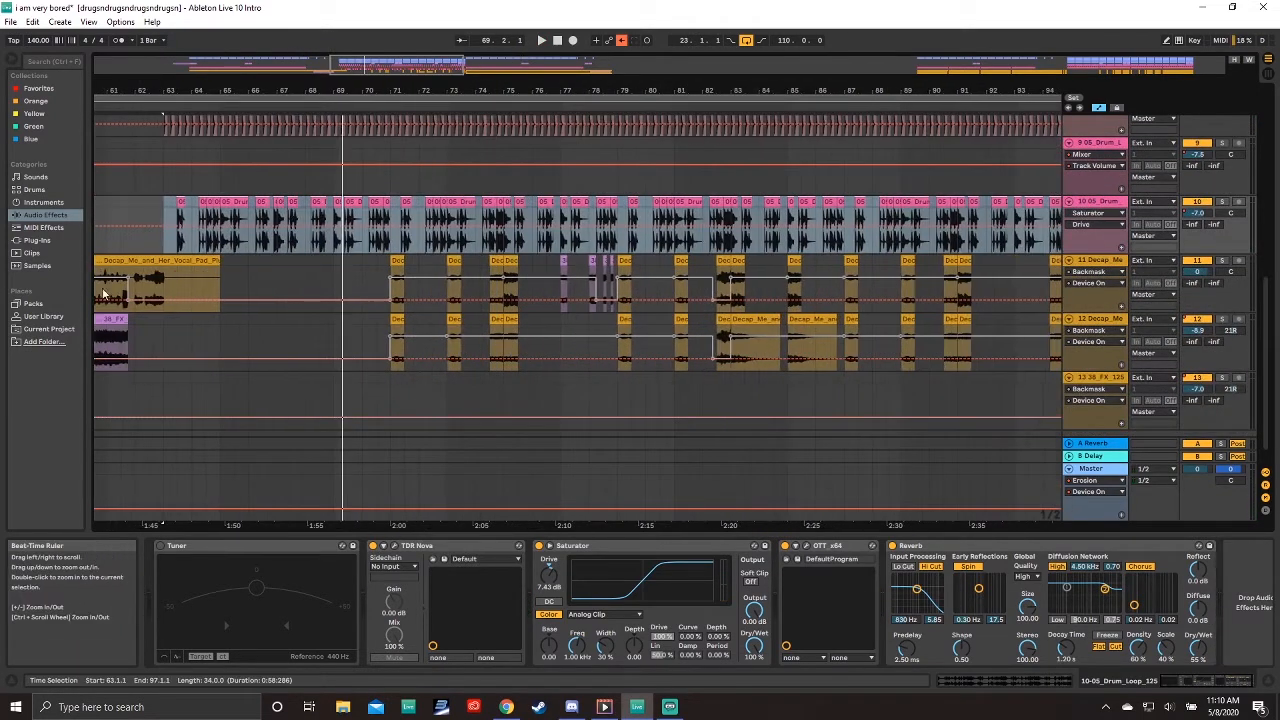
{"action": "left_click_drag", "start_coordinate": [838, 94], "coordinate": [714, 66]}
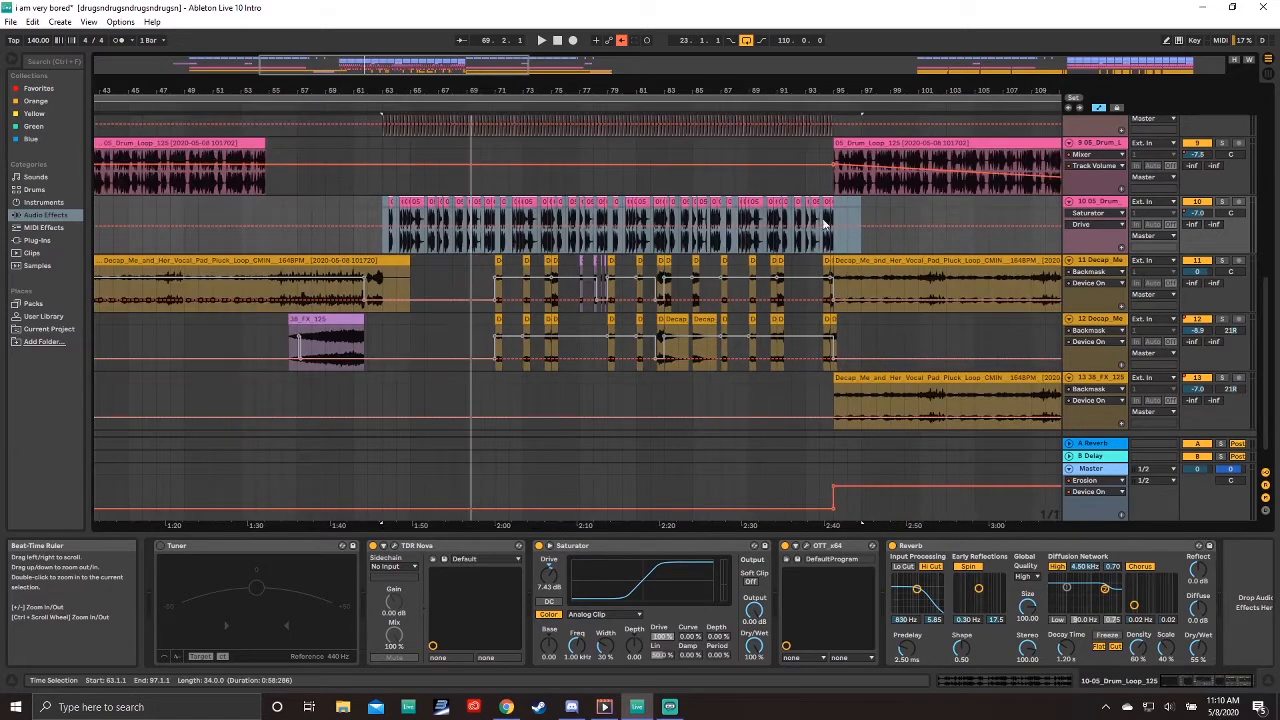
Step: Open the chopped vocal clips on tracks 11 and 12 near bar 71 in the clip view
{"action": "left_click", "coordinate": [486, 275]}
{"action": "left_click_drag", "start_coordinate": [586, 88], "coordinate": [584, 118]}
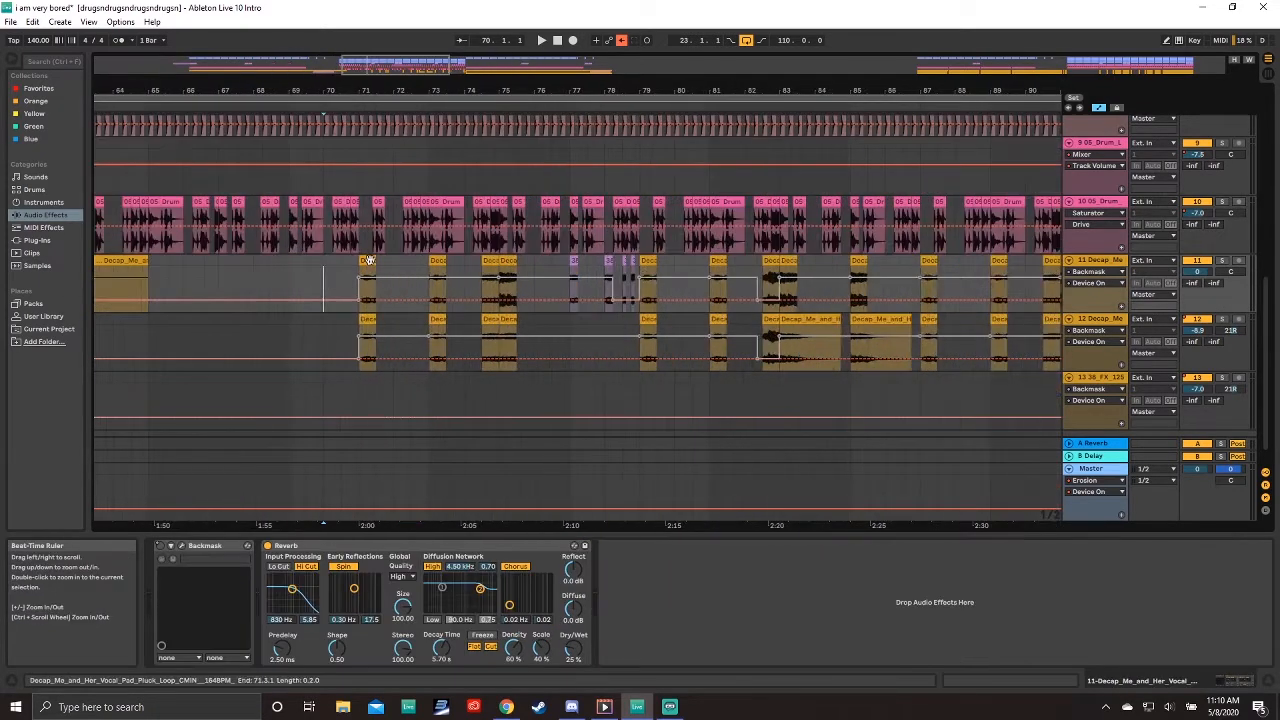
{"action": "left_click", "coordinate": [369, 260]}
{"action": "double_click", "coordinate": [369, 260]}
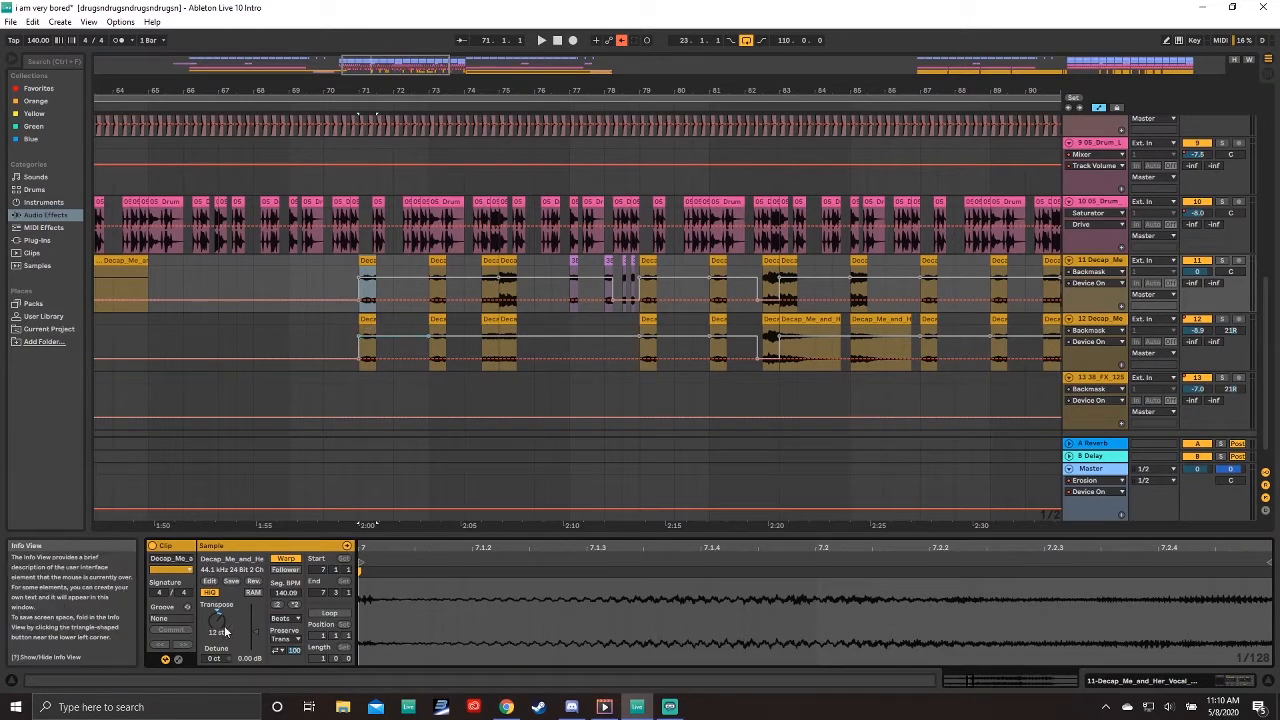
{"action": "left_click", "coordinate": [370, 319]}
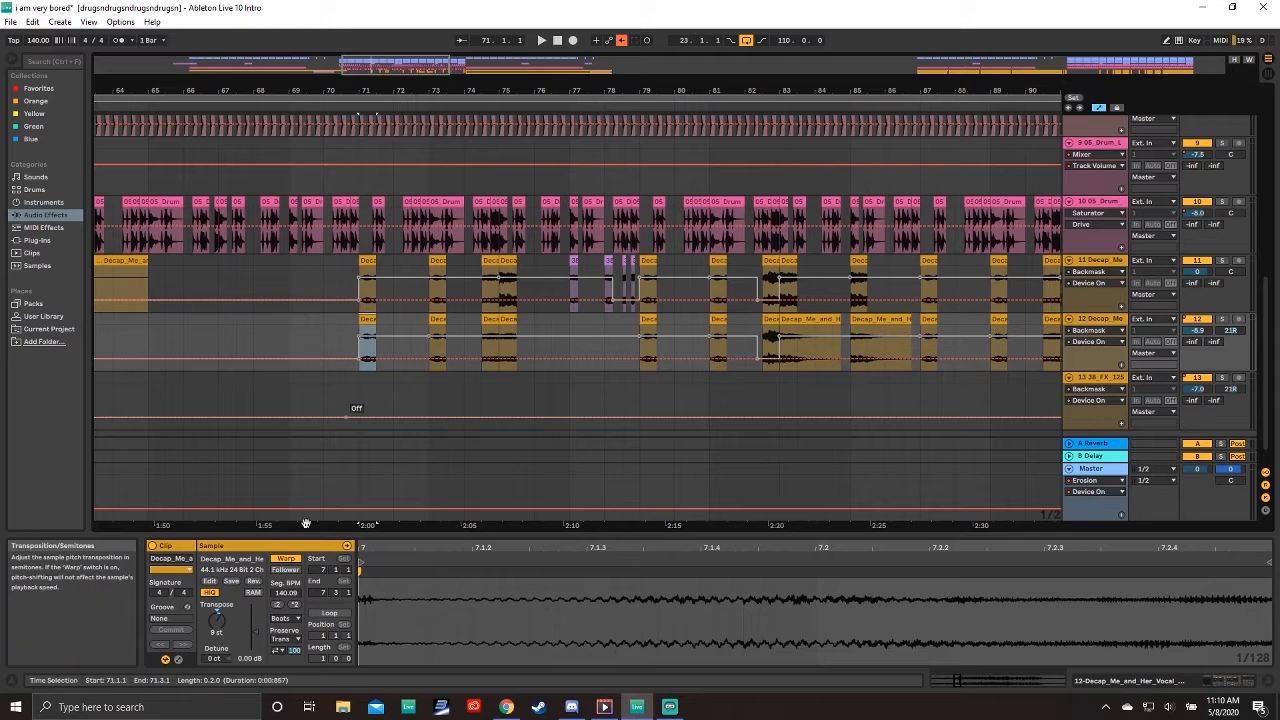
Step: Zoom into bars 63 to 68 and select a drum clip on track 10
{"action": "left_click_drag", "start_coordinate": [474, 84], "coordinate": [394, 90]}
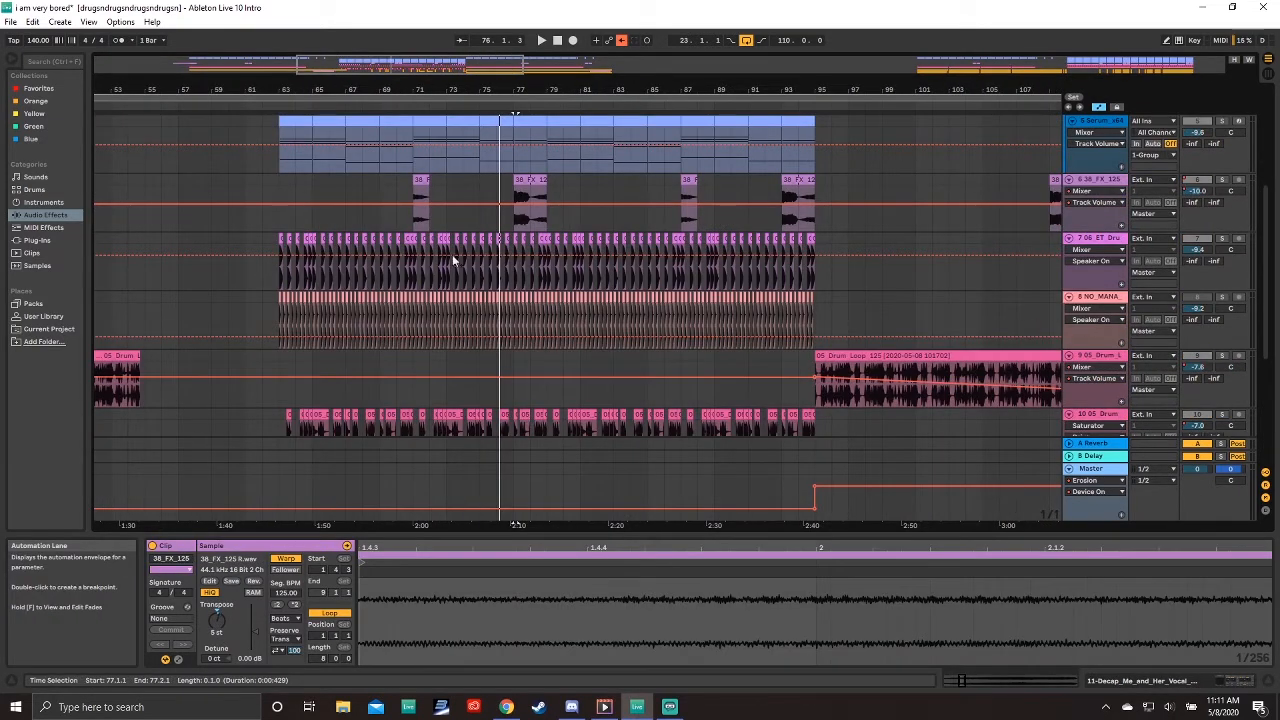
{"action": "left_click_drag", "start_coordinate": [278, 90], "coordinate": [131, 334]}
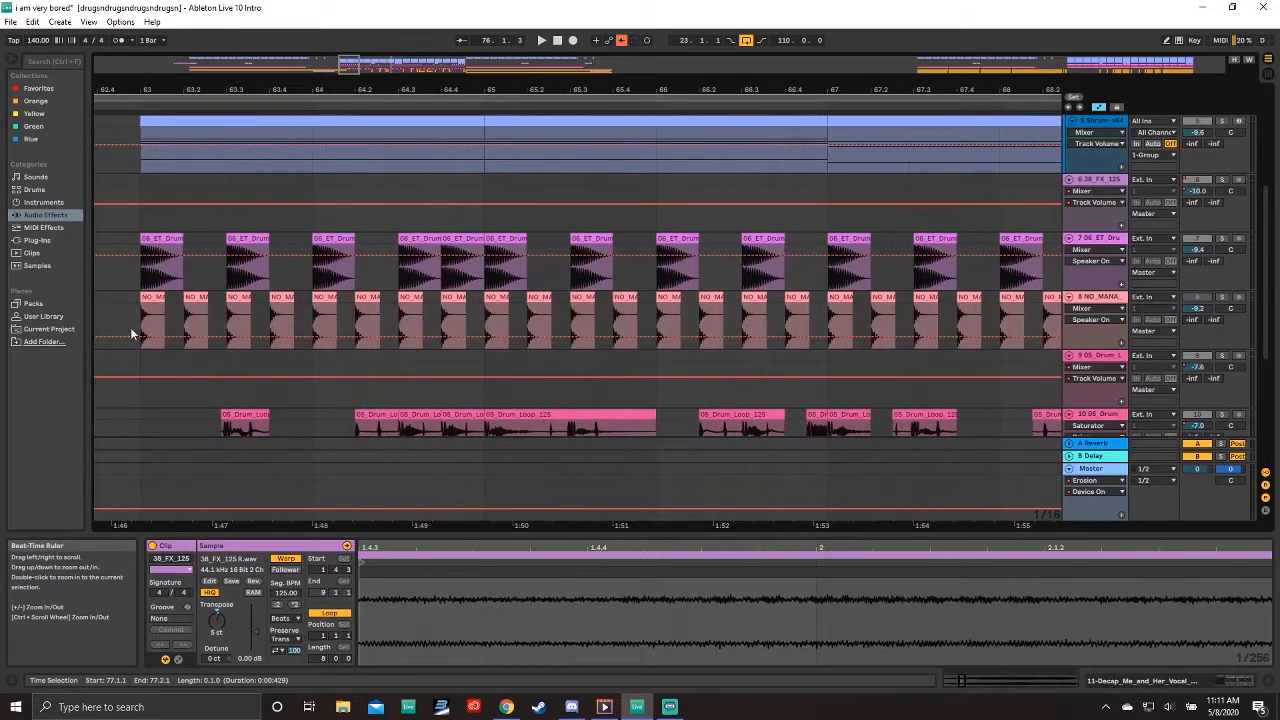
{"action": "scroll", "coordinate": [566, 395], "scroll_direction": "down", "scroll_amount": 1}
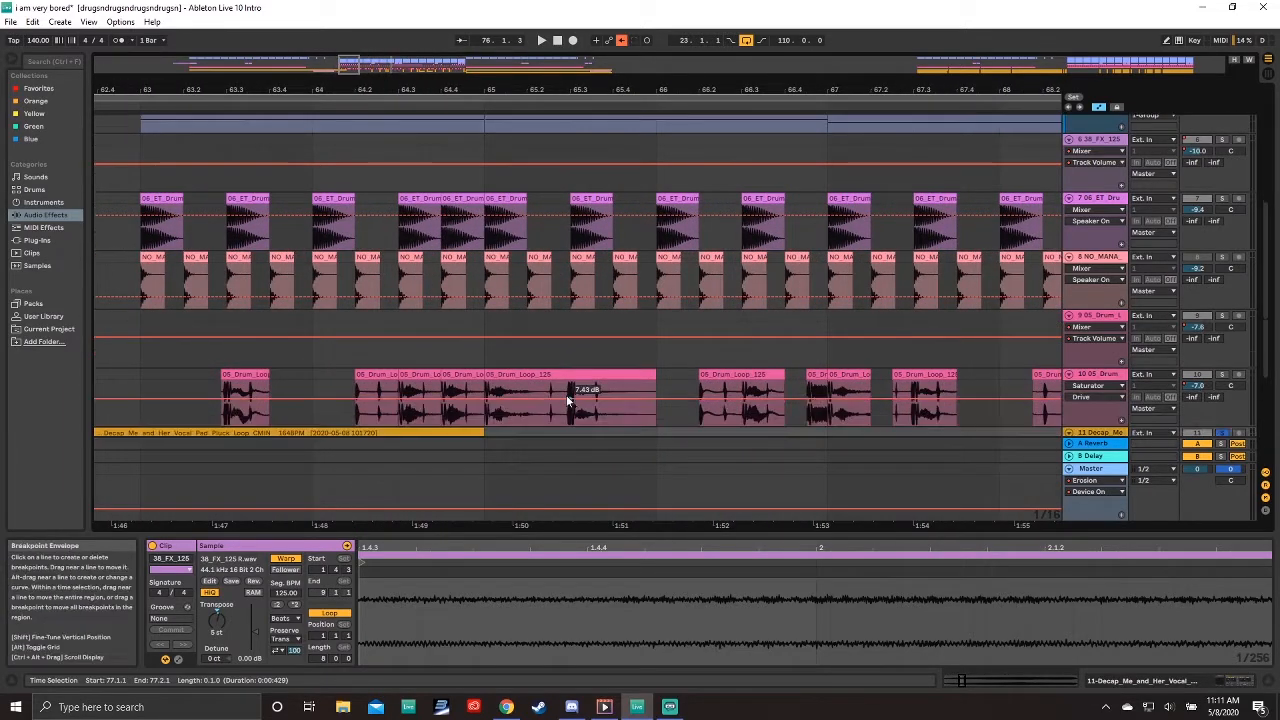
{"action": "left_click", "coordinate": [246, 372]}
{"action": "left_click", "coordinate": [138, 377]}
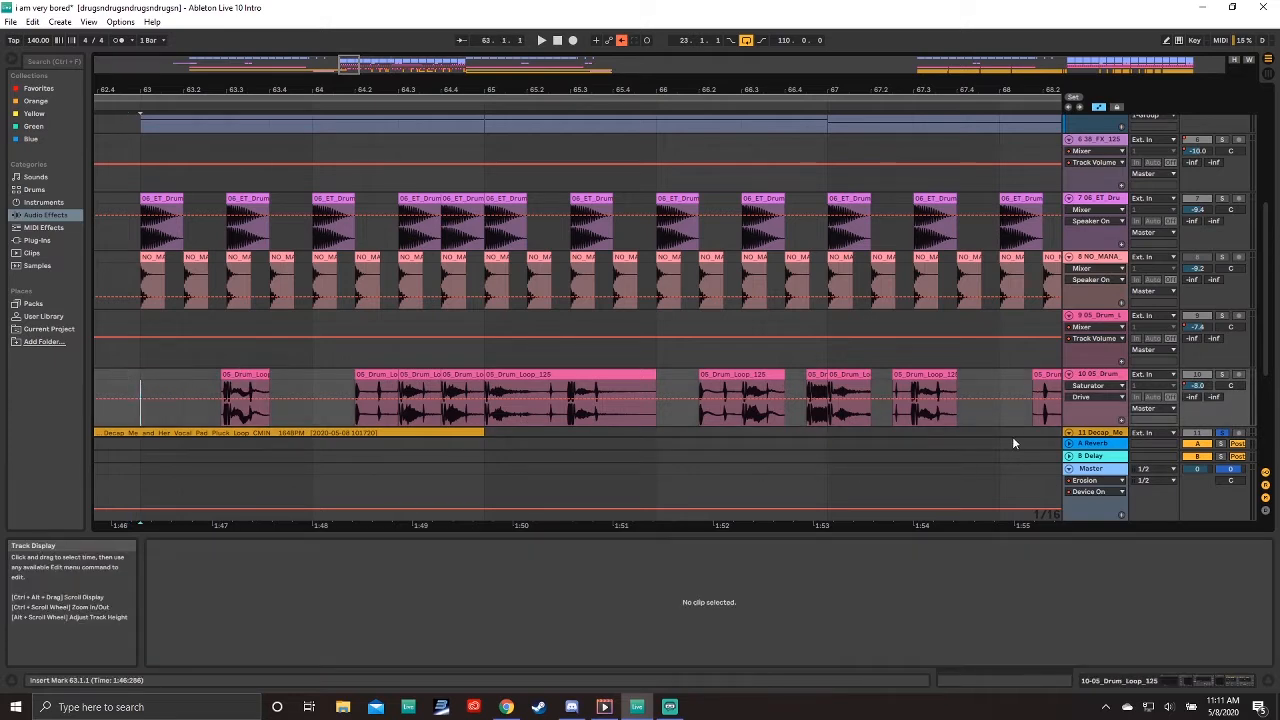
Step: Select the ET drum and NO MANA kick clips on tracks 7 and 8 and briefly play back
{"action": "left_click", "coordinate": [156, 222]}
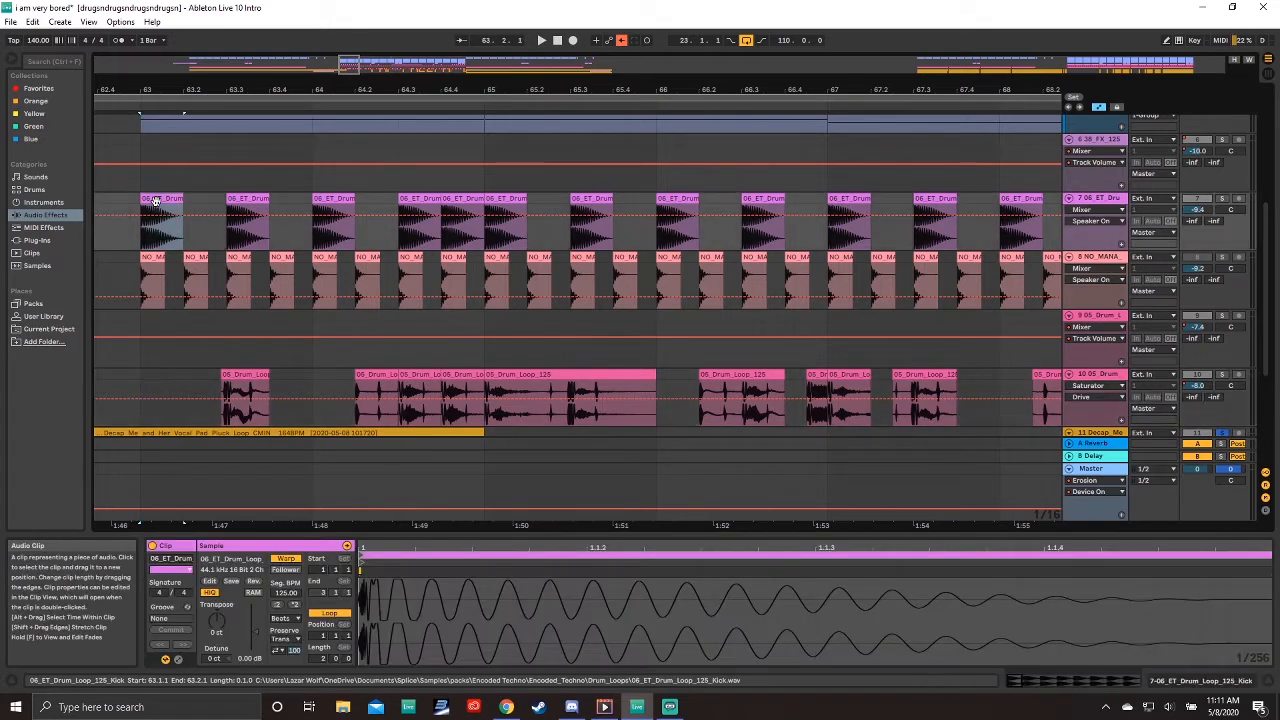
{"action": "left_click", "coordinate": [150, 258]}
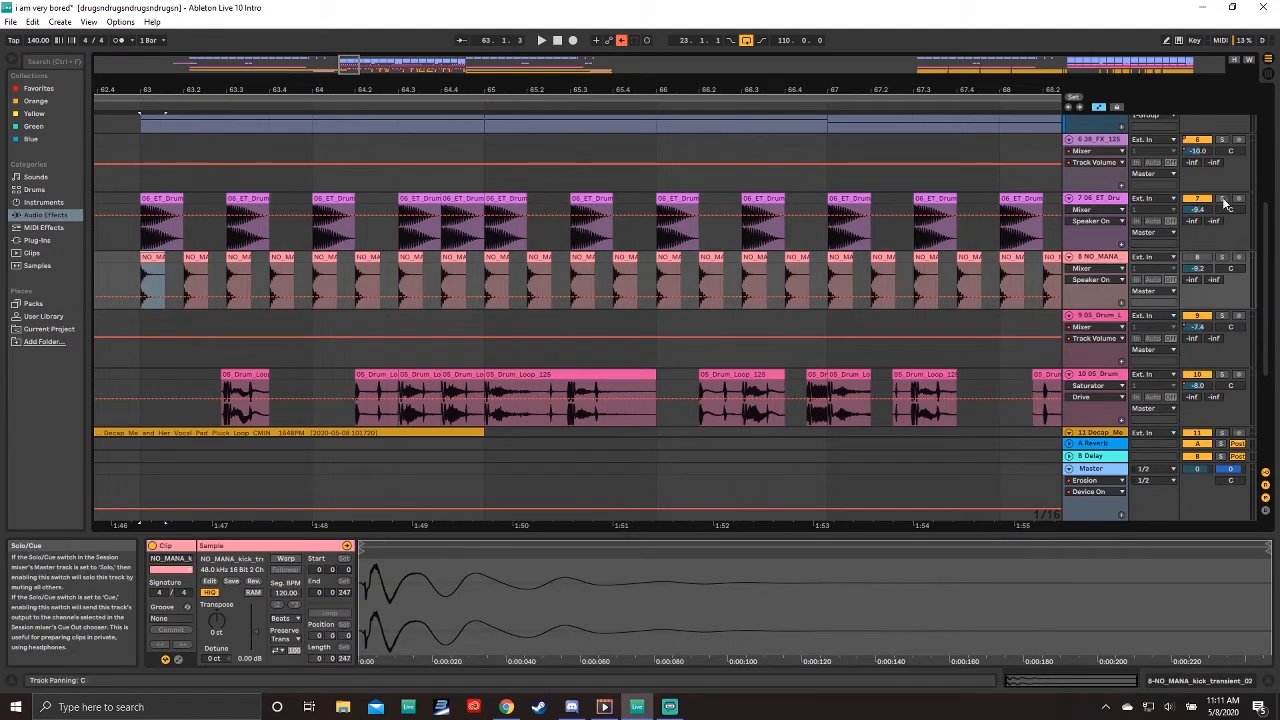
{"action": "left_click", "coordinate": [162, 199]}
{"action": "key", "text": "space"}
Step: Solo the NO_MANA kick track and play back from its clip at bar 63
{"action": "key", "text": "space"}
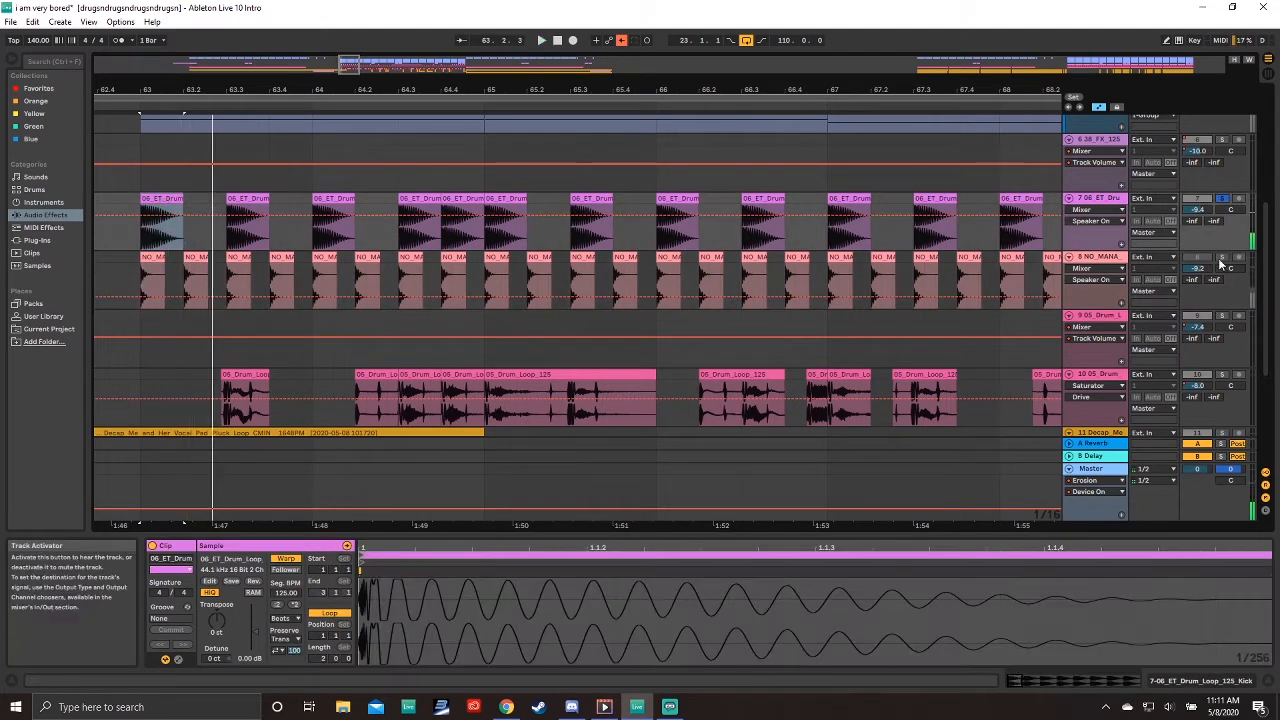
{"action": "left_click", "coordinate": [1223, 260]}
{"action": "left_click", "coordinate": [151, 257]}
Step: Select the 38_FX_125 clip on track 6 at bar 71, solo that track and play it
{"action": "key", "text": "space"}
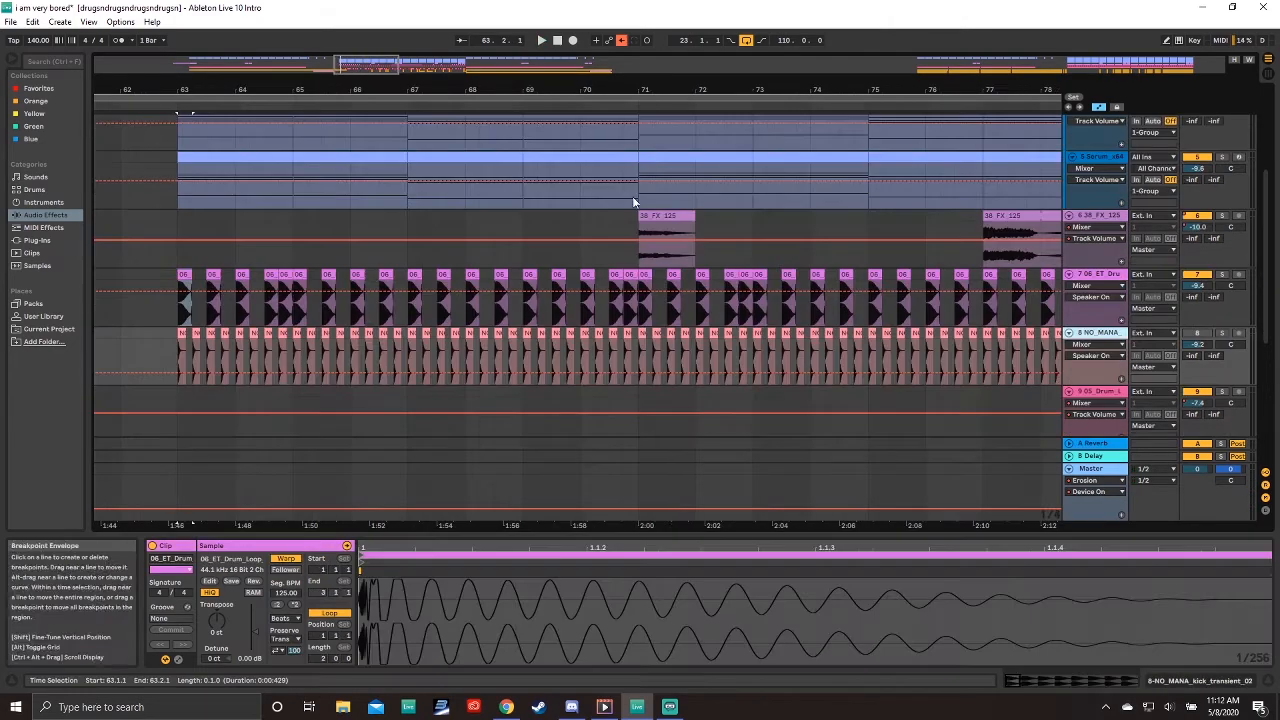
{"action": "left_click", "coordinate": [653, 217]}
{"action": "left_click", "coordinate": [1222, 215]}
{"action": "key", "text": "space"}
{"action": "key", "text": "space"}
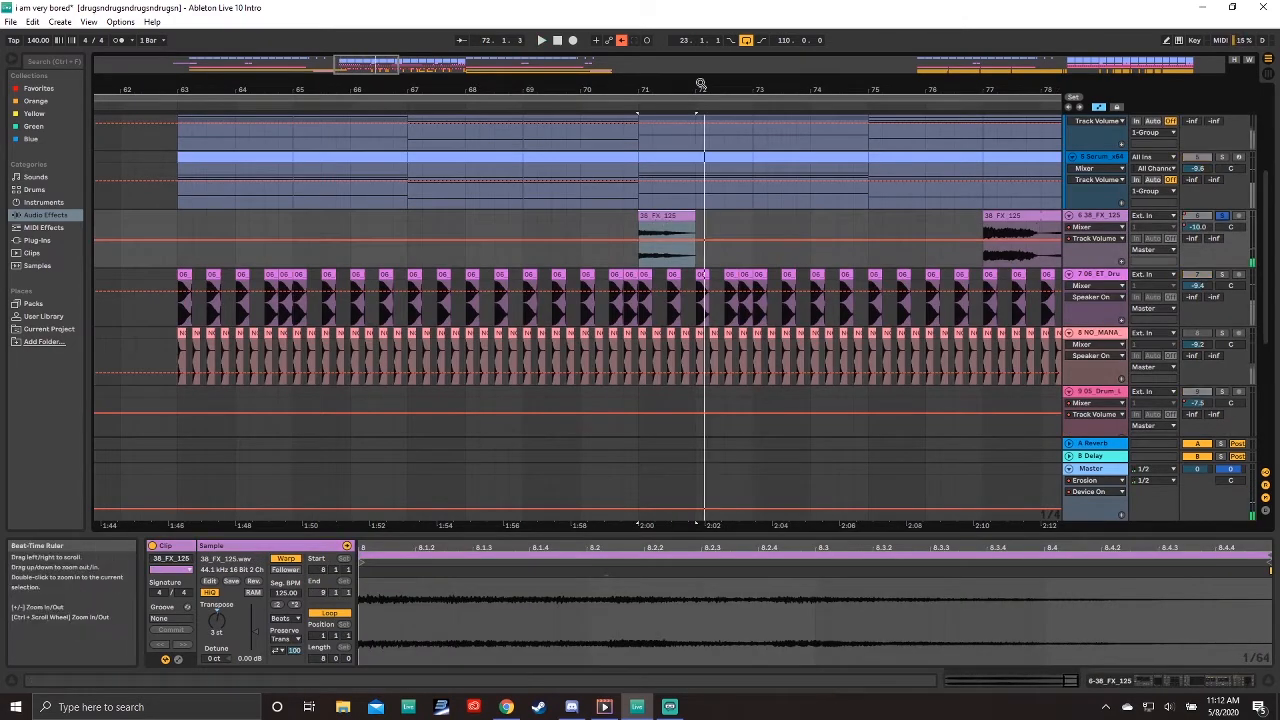
Step: Zoom into the track 6 FX clips around bars 21 to 26 and audition them
{"action": "left_click_drag", "start_coordinate": [701, 88], "coordinate": [698, 36]}
{"action": "left_click_drag", "start_coordinate": [278, 88], "coordinate": [276, 198]}
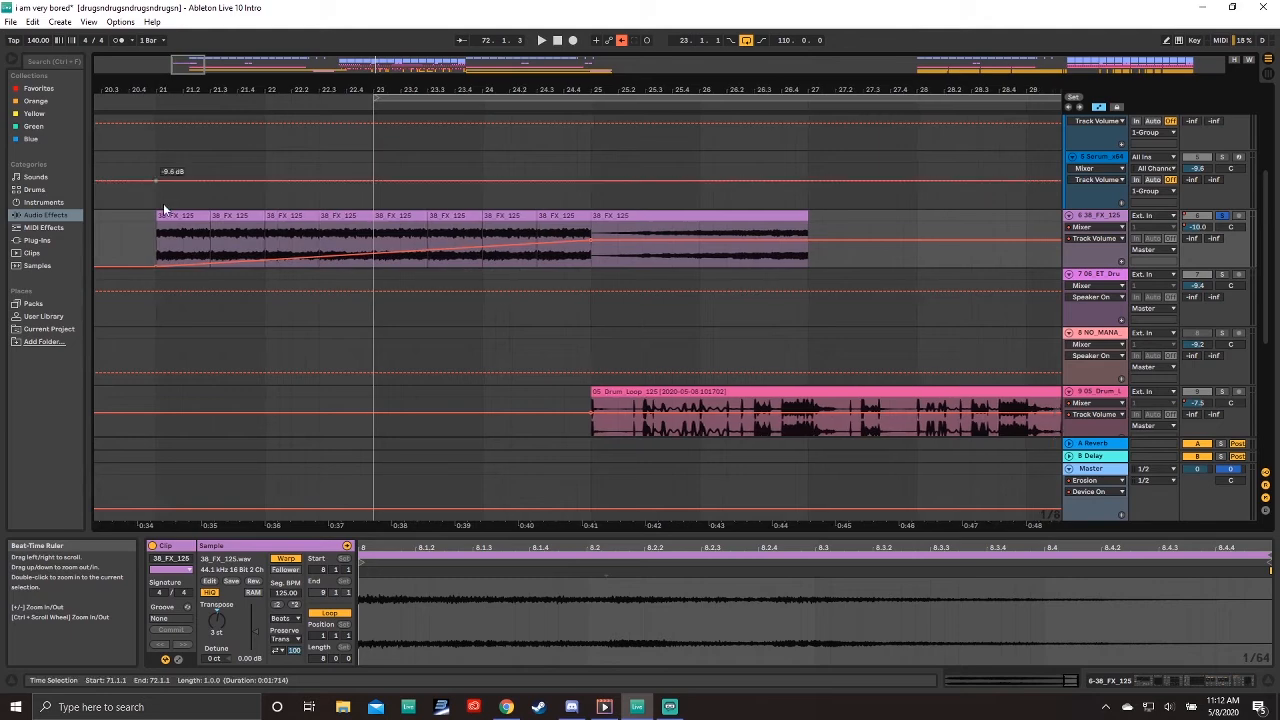
{"action": "left_click", "coordinate": [170, 216]}
{"action": "key", "text": "space"}
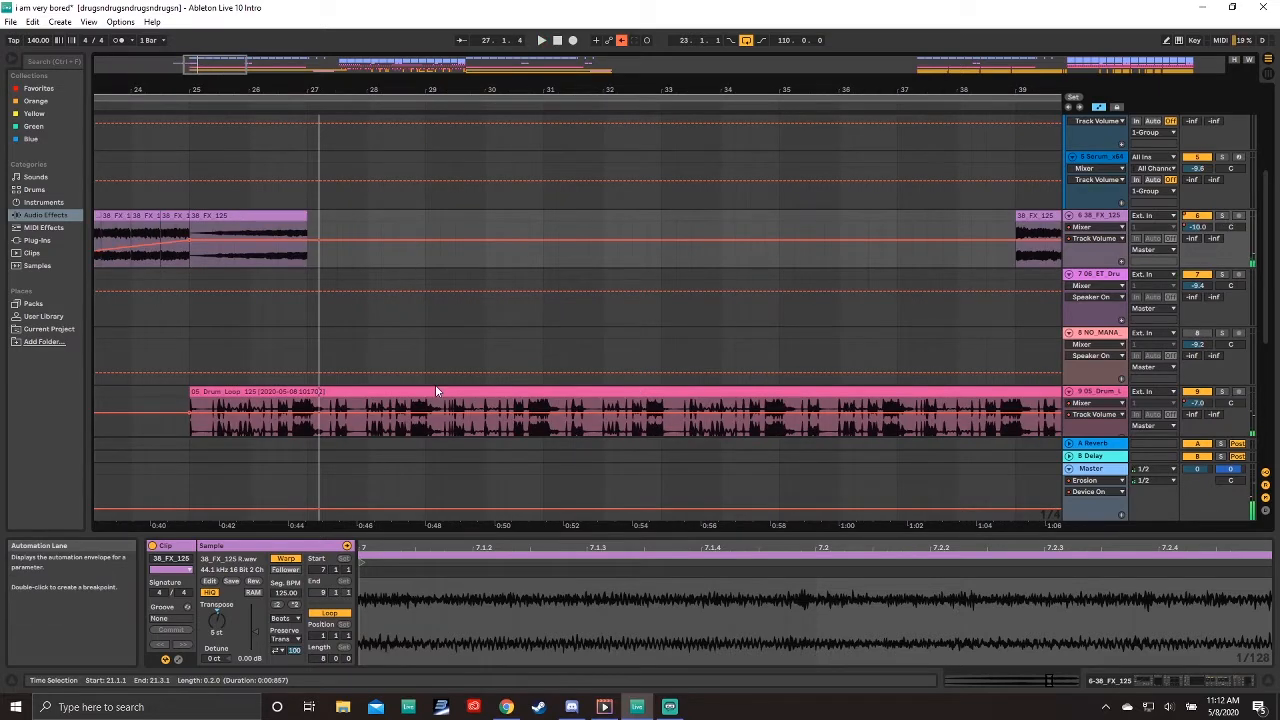
Step: Select the Serum MIDI clip on track 3 at bar 63 and play from there
{"action": "scroll", "coordinate": [437, 390], "scroll_direction": "down", "scroll_amount": 2}
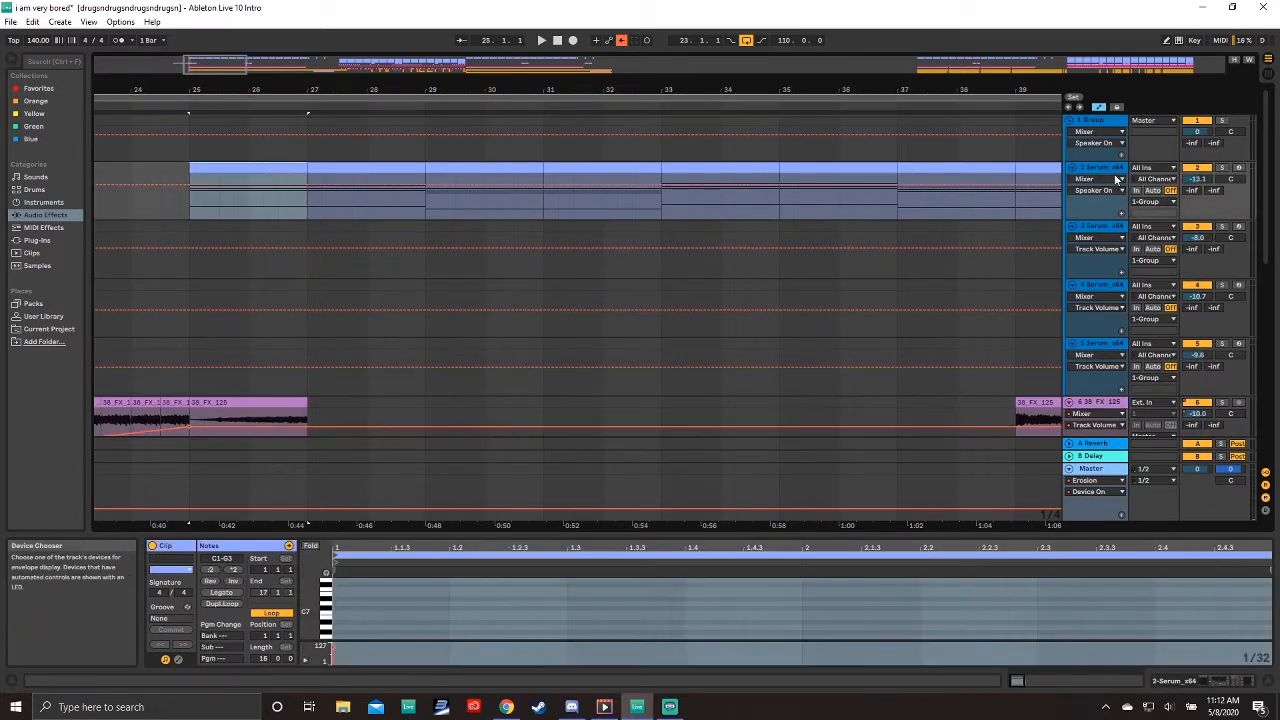
{"action": "left_click", "coordinate": [1115, 179]}
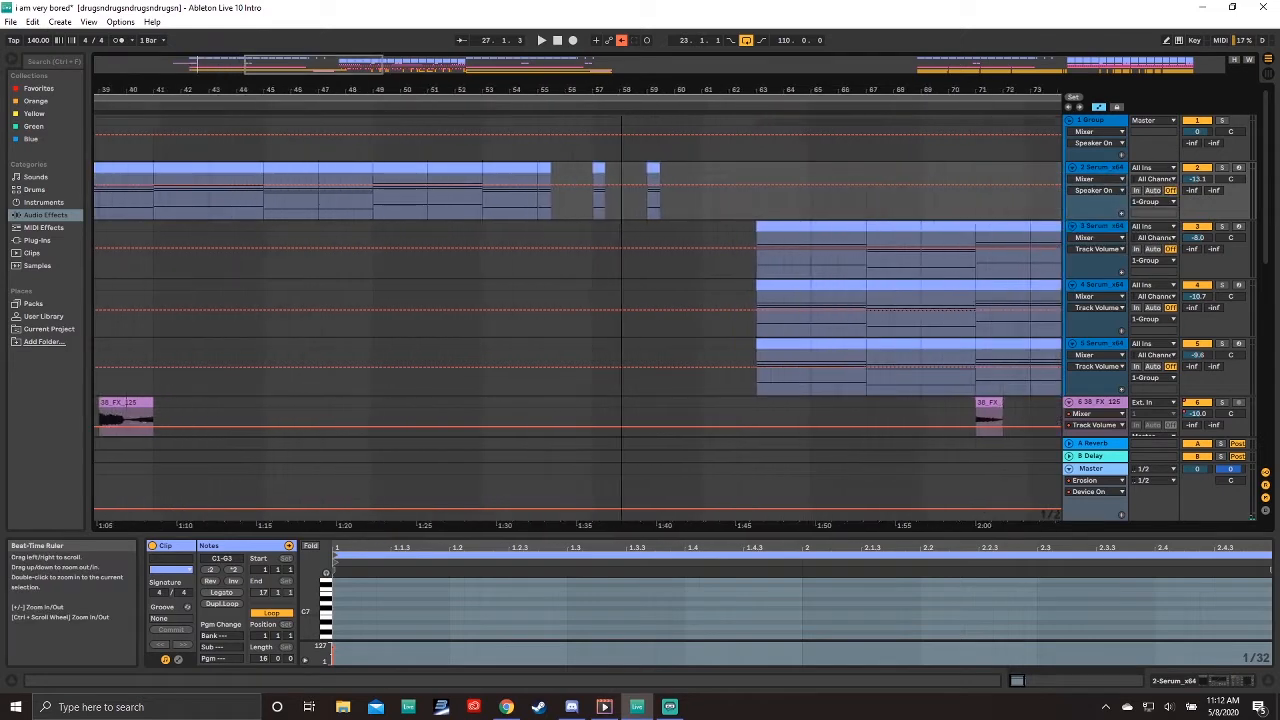
{"action": "left_click", "coordinate": [645, 224]}
{"action": "key", "text": "space"}
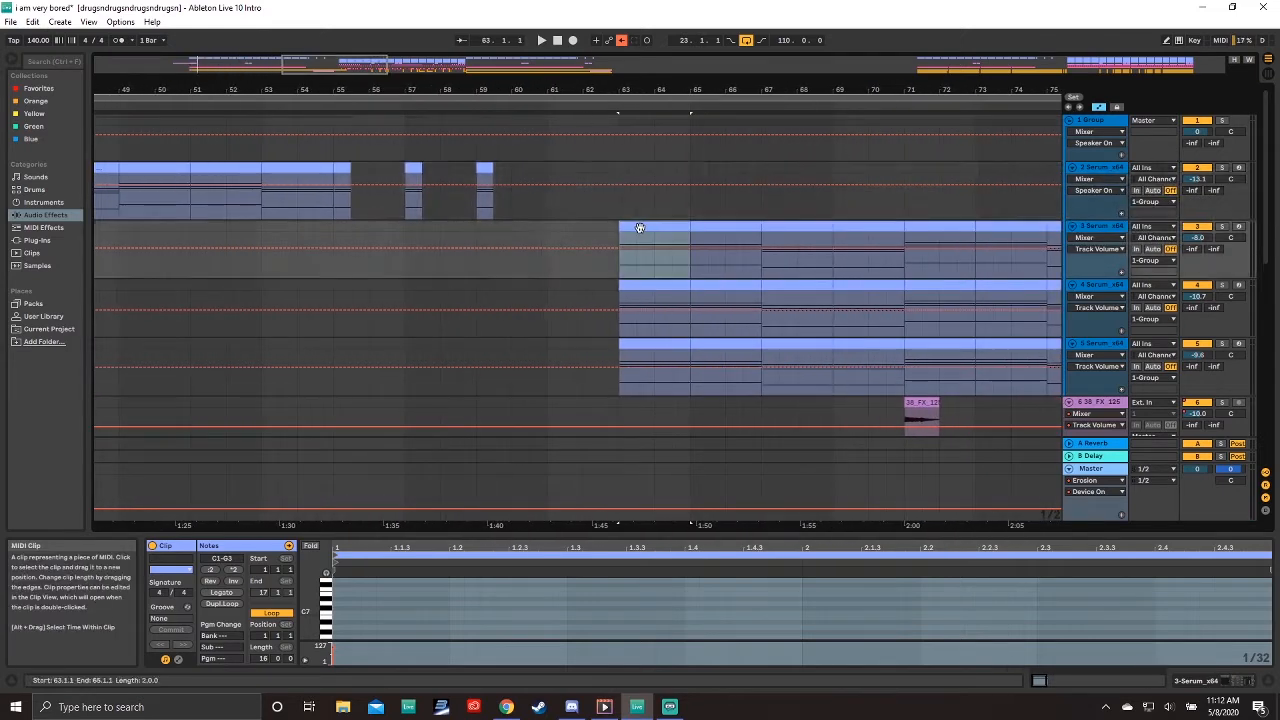
Step: Open the device chain of the 5-Serum track
{"action": "left_click_drag", "start_coordinate": [1050, 90], "coordinate": [680, 90]}
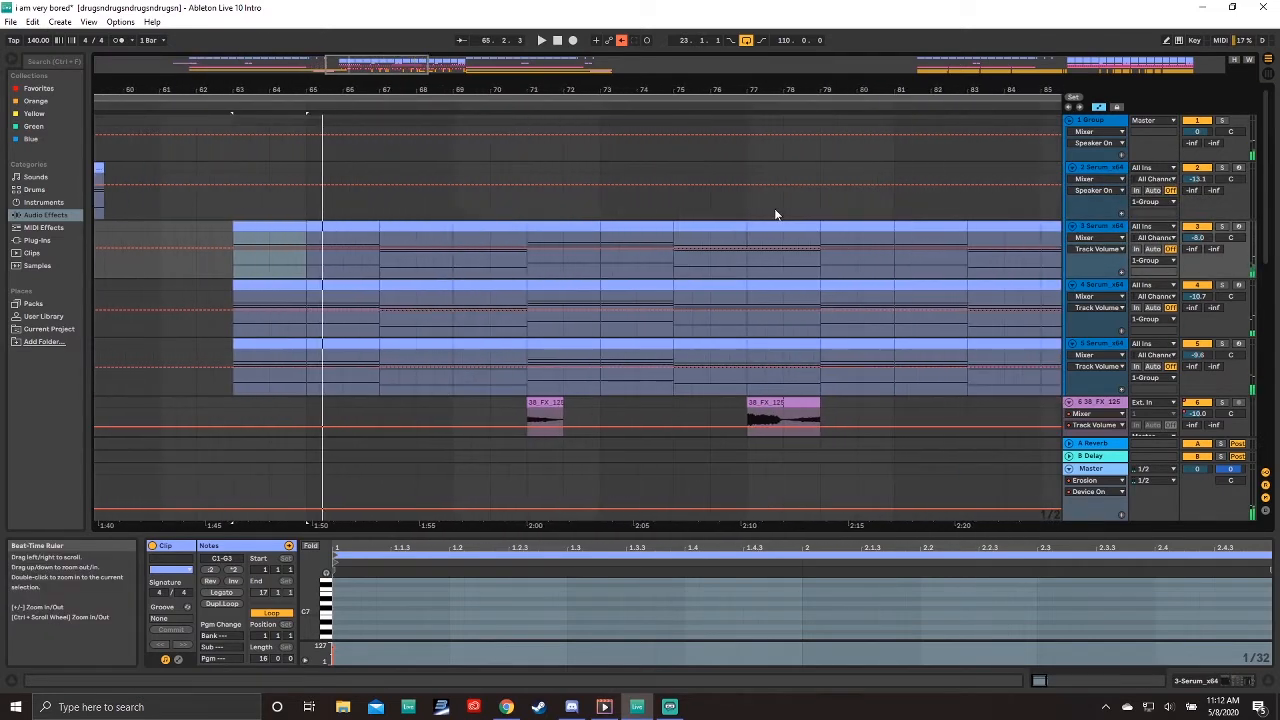
{"action": "left_click", "coordinate": [1095, 344]}
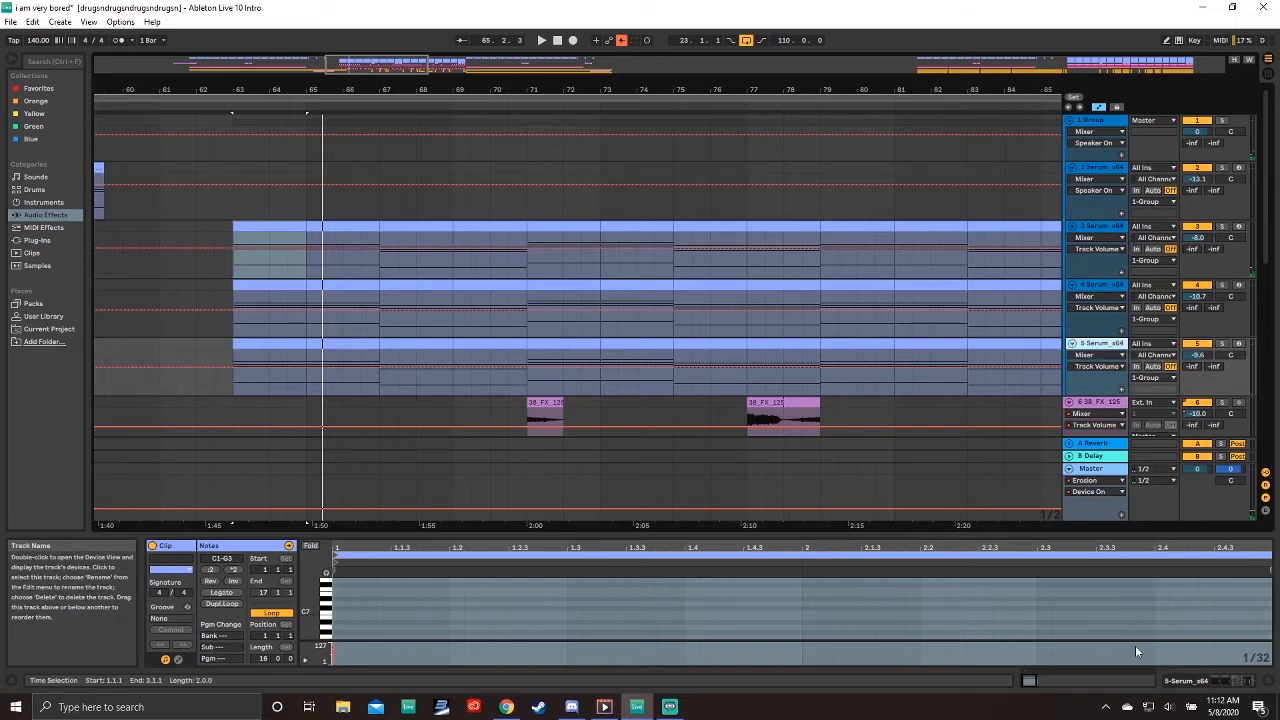
{"action": "left_click", "coordinate": [1179, 683]}
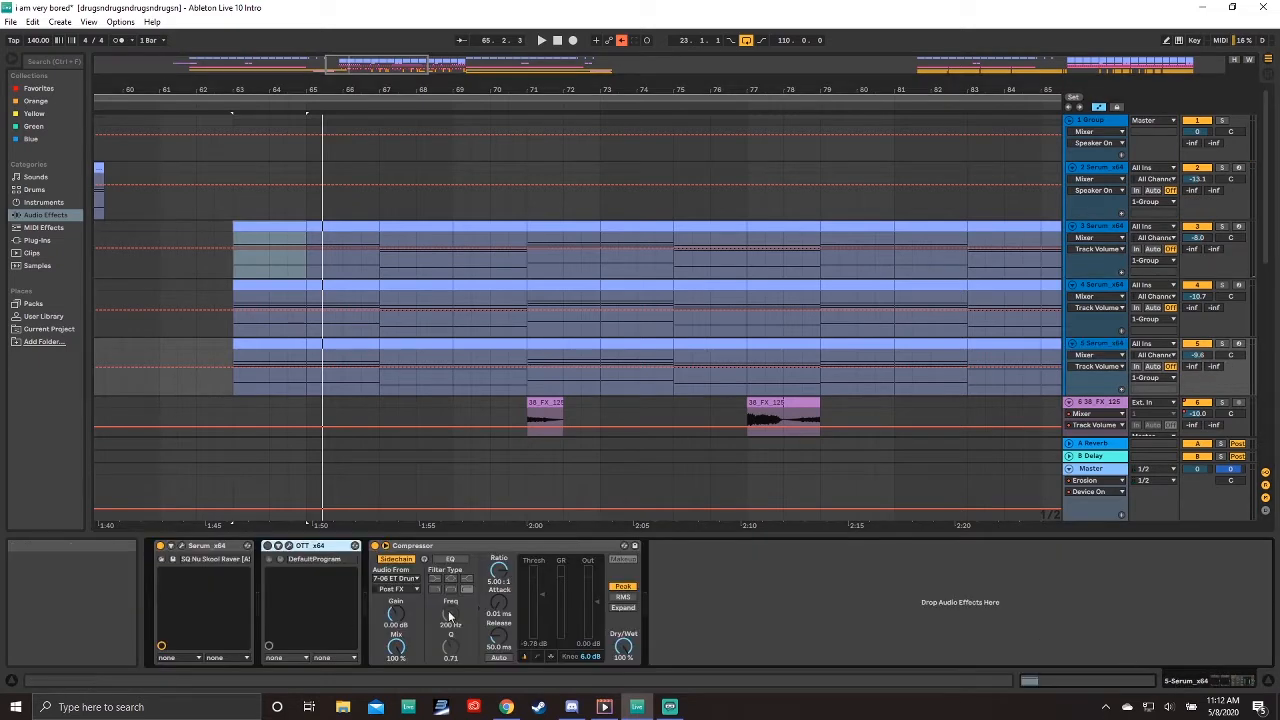
{"action": "left_click", "coordinate": [1105, 349]}
Step: Audition the Serum synth tracks across bars 63 to 95
{"action": "left_click", "coordinate": [182, 546]}
{"action": "key", "text": "space"}
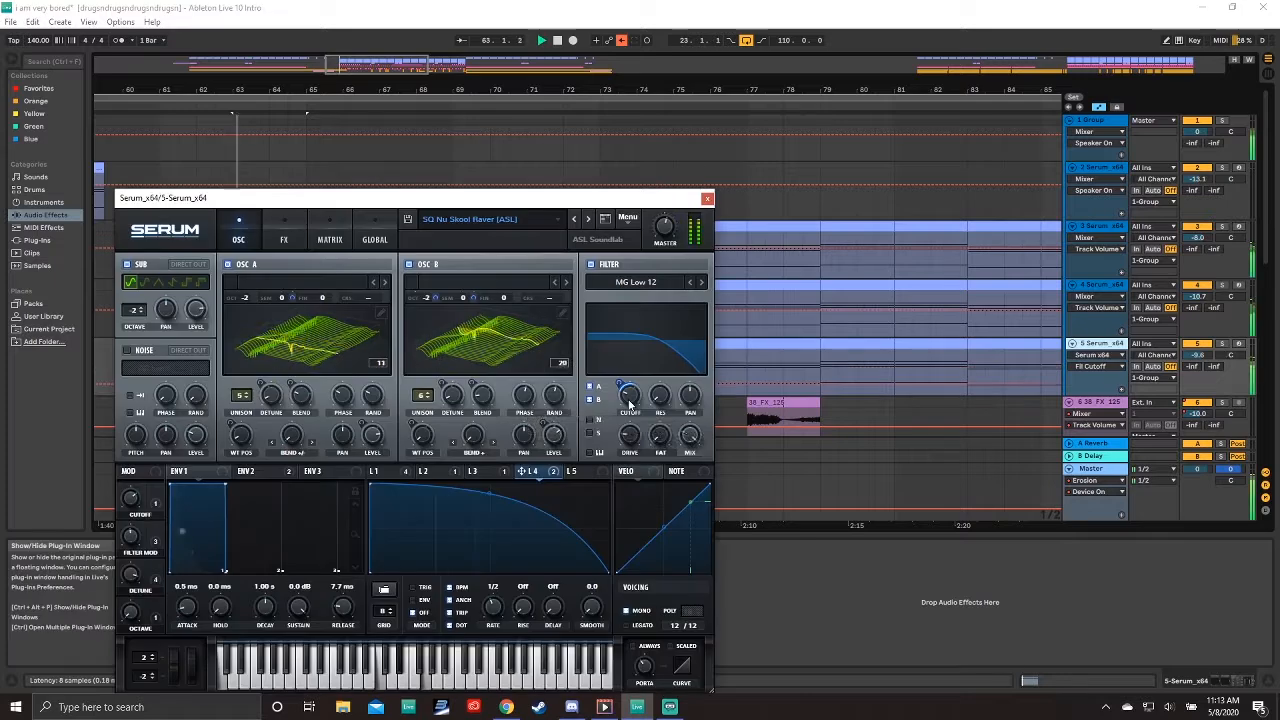
{"action": "mouse_move", "coordinate": [630, 394]}
{"action": "left_mouse_down"}
{"action": "mouse_move", "coordinate": [633, 360]}
{"action": "mouse_move", "coordinate": [631, 410]}
{"action": "left_mouse_up"}
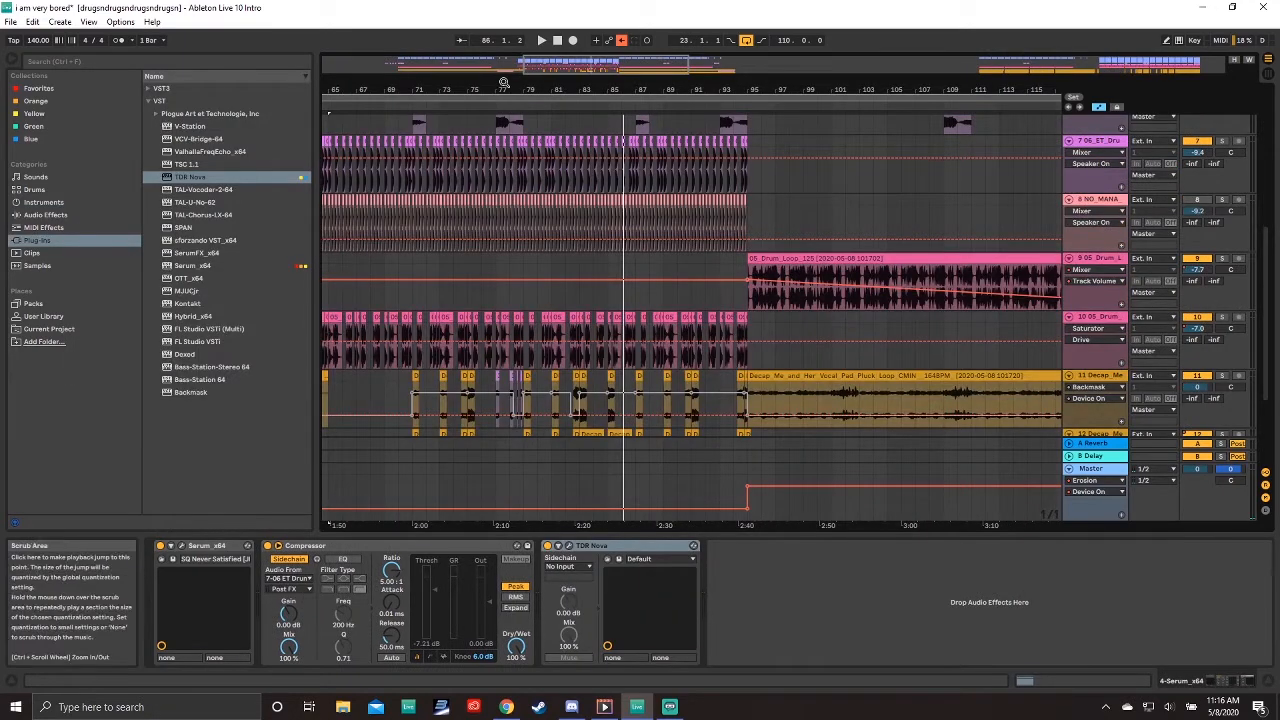
{"action": "left_click_drag", "start_coordinate": [504, 82], "coordinate": [735, 85]}
{"action": "scroll", "coordinate": [735, 300], "scroll_direction": "down", "scroll_amount": 5}
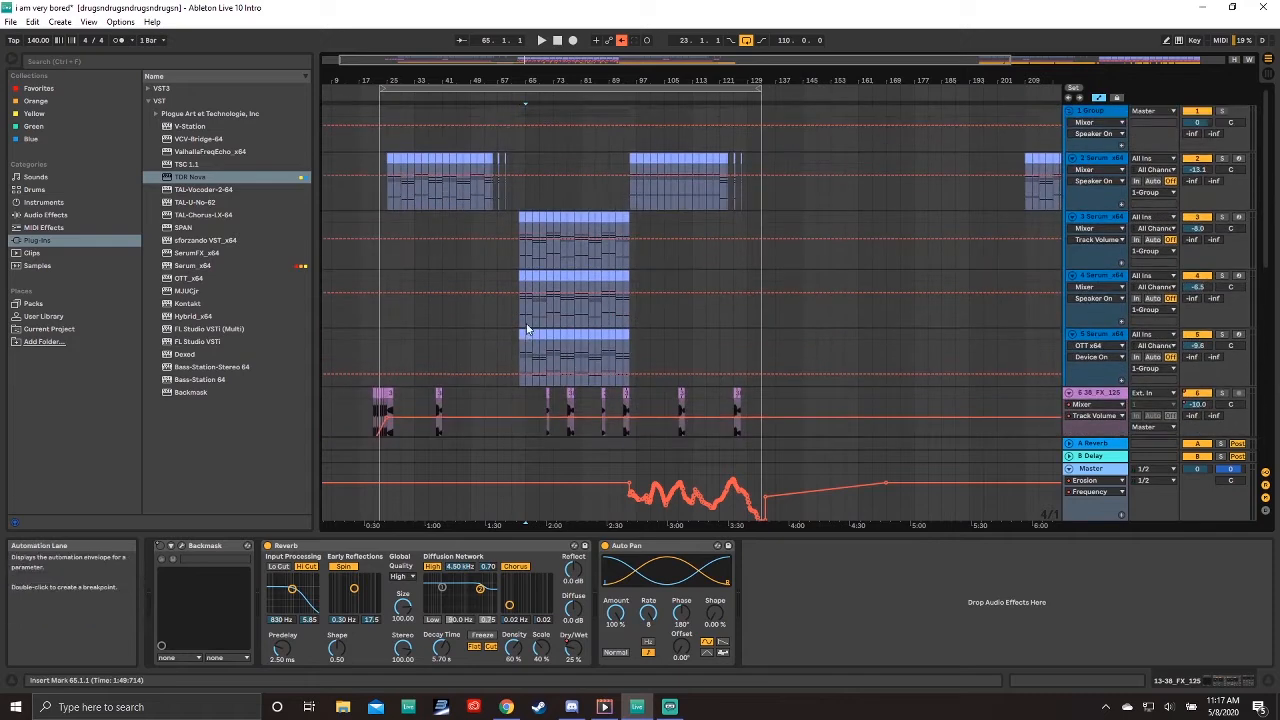
Step: Select the Decap vocal clip on track 11 spanning bars 25 to 65
{"action": "scroll", "coordinate": [528, 319], "scroll_direction": "down", "scroll_amount": 6}
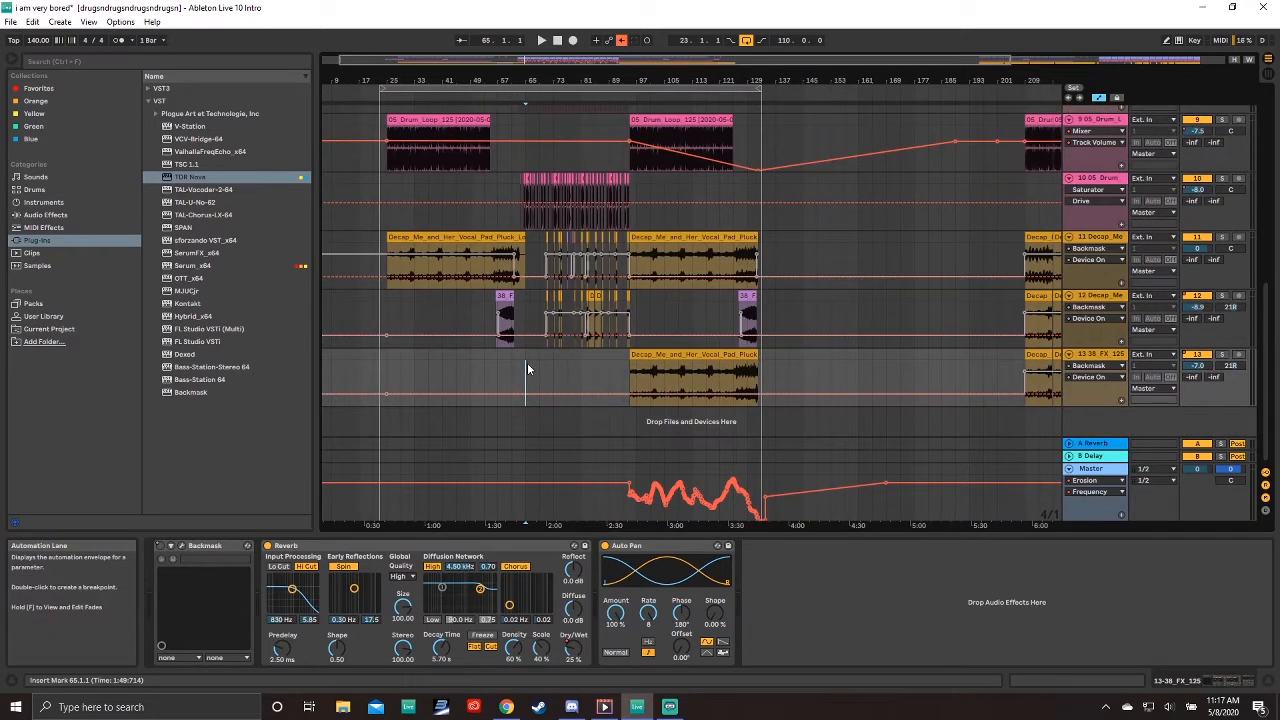
{"action": "left_click", "coordinate": [526, 304]}
{"action": "left_click", "coordinate": [526, 358]}
{"action": "scroll", "coordinate": [551, 325], "scroll_direction": "up", "scroll_amount": 6}
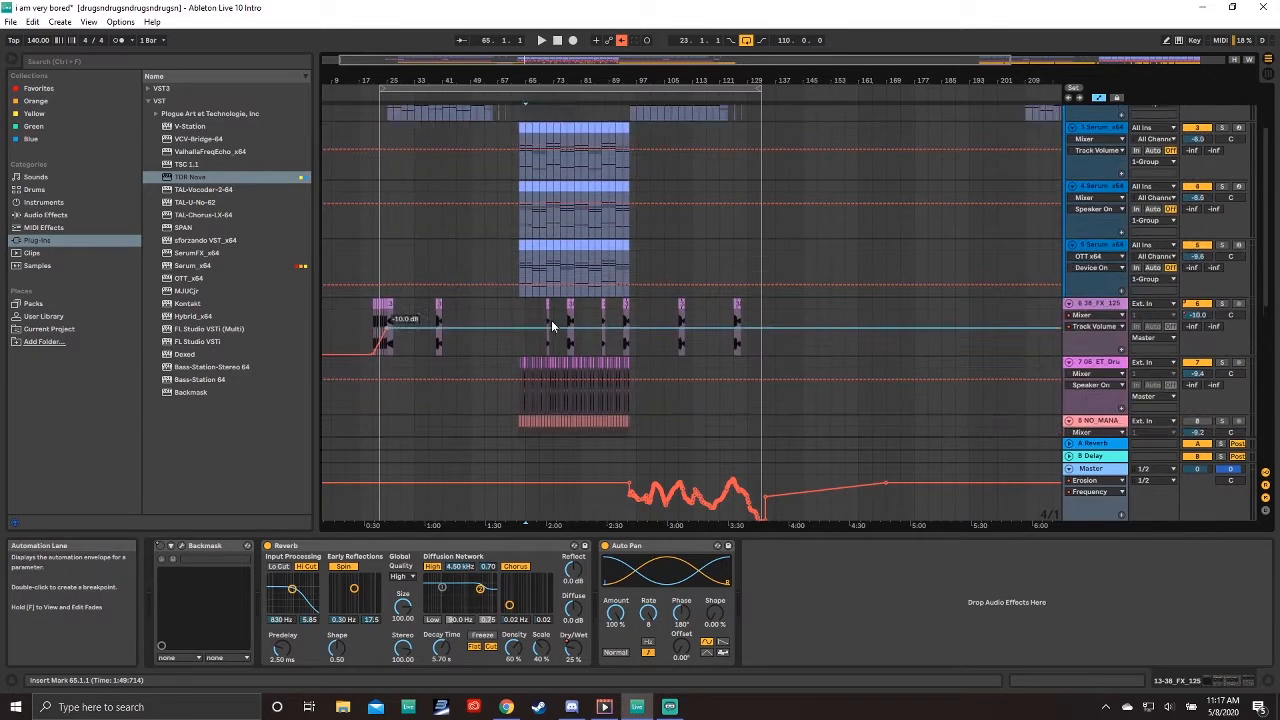
{"action": "scroll", "coordinate": [551, 320], "scroll_direction": "down", "scroll_amount": 6}
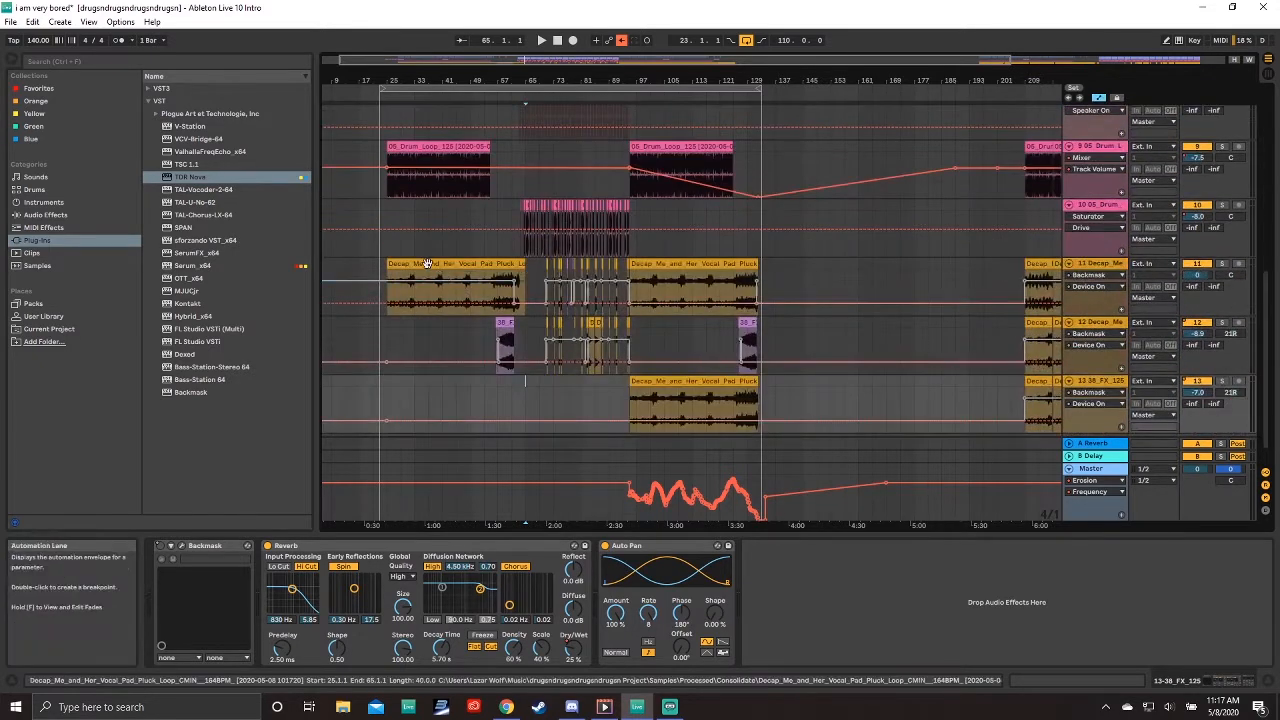
{"action": "left_click", "coordinate": [426, 263]}
{"action": "left_click", "coordinate": [428, 163]}
{"action": "left_click", "coordinate": [480, 280]}
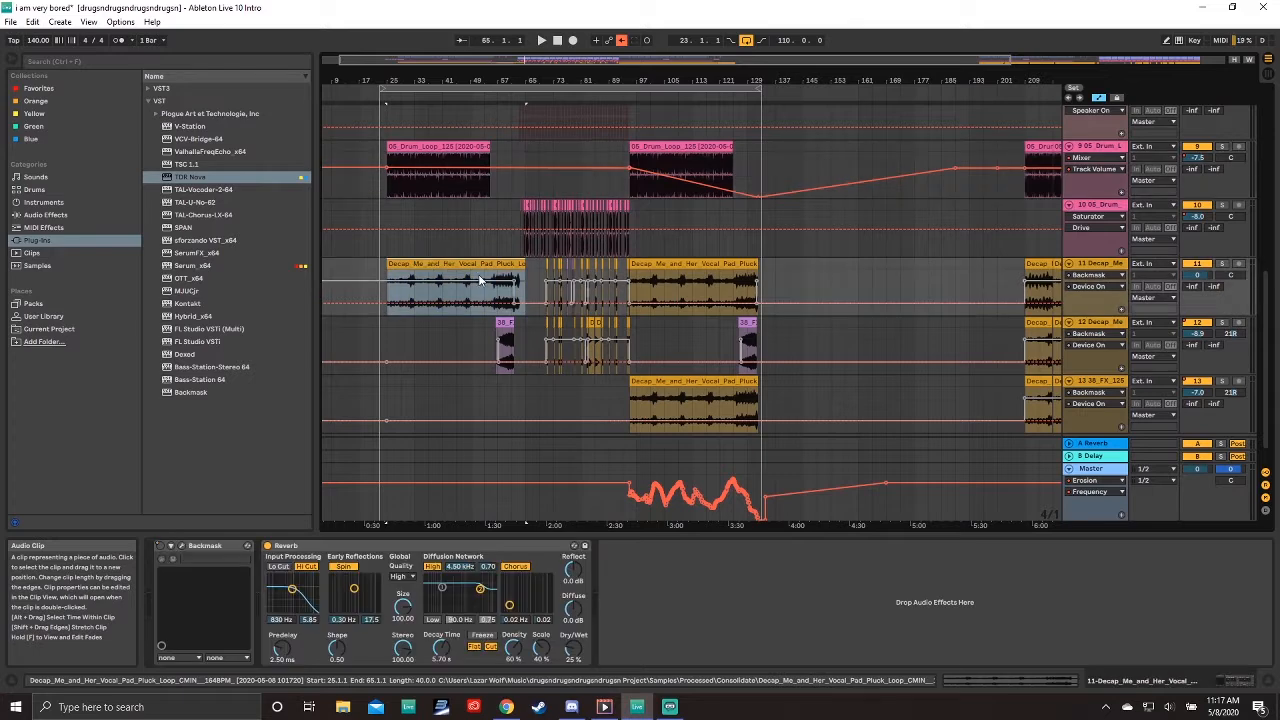
Step: Scroll through the tracks to review the arrangement between bars 25 and 129
{"action": "scroll", "coordinate": [530, 290], "scroll_direction": "up", "scroll_amount": 6}
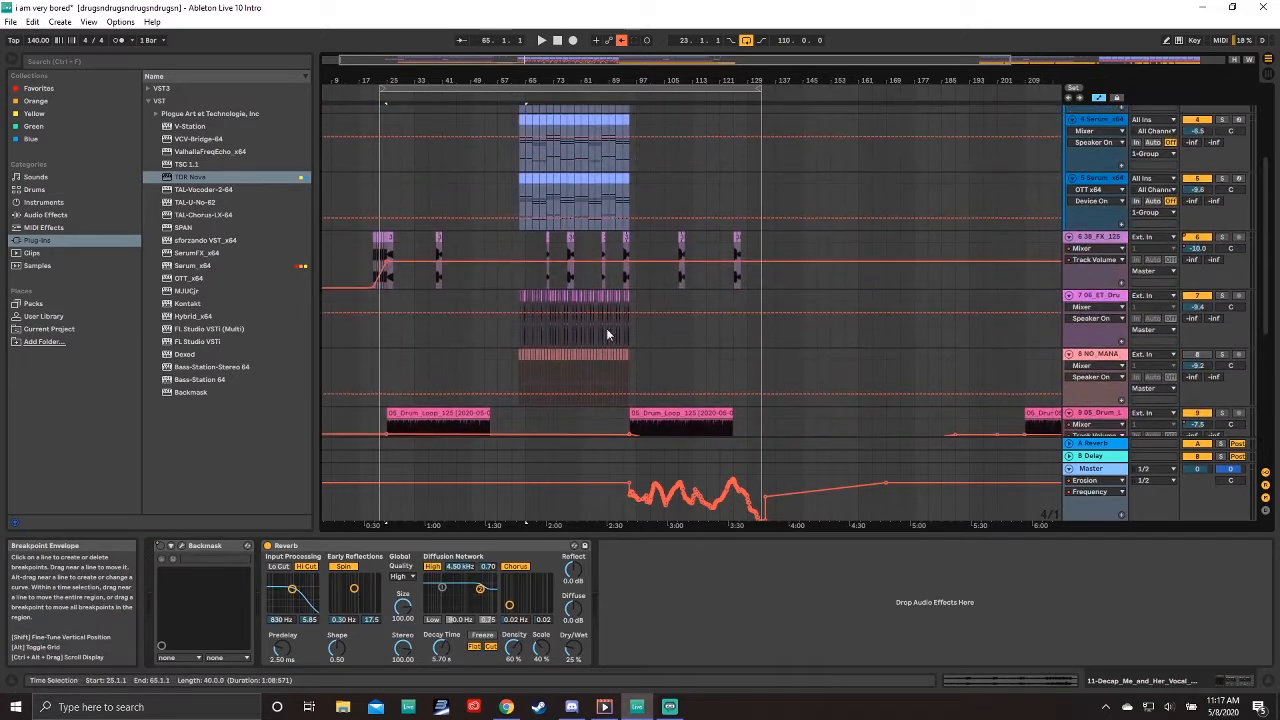
{"action": "scroll", "coordinate": [550, 290], "scroll_direction": "down", "scroll_amount": 6}
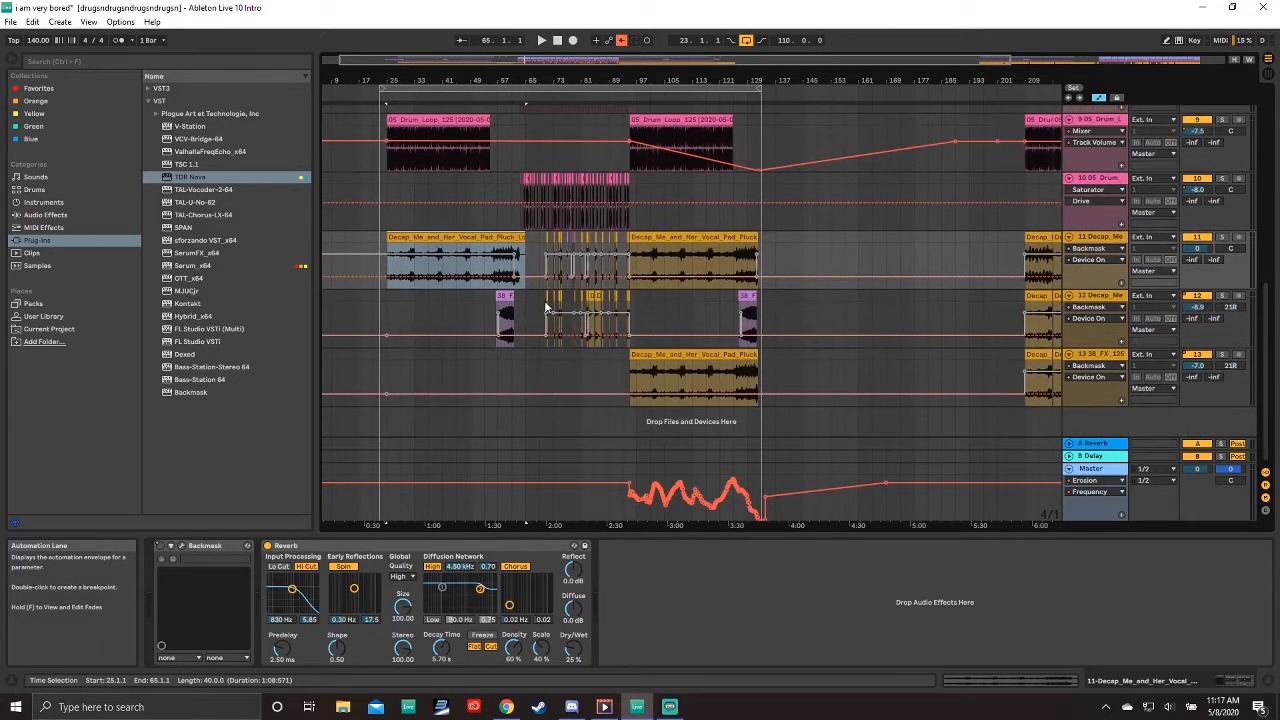
{"action": "scroll", "coordinate": [565, 330], "scroll_direction": "up", "scroll_amount": 5}
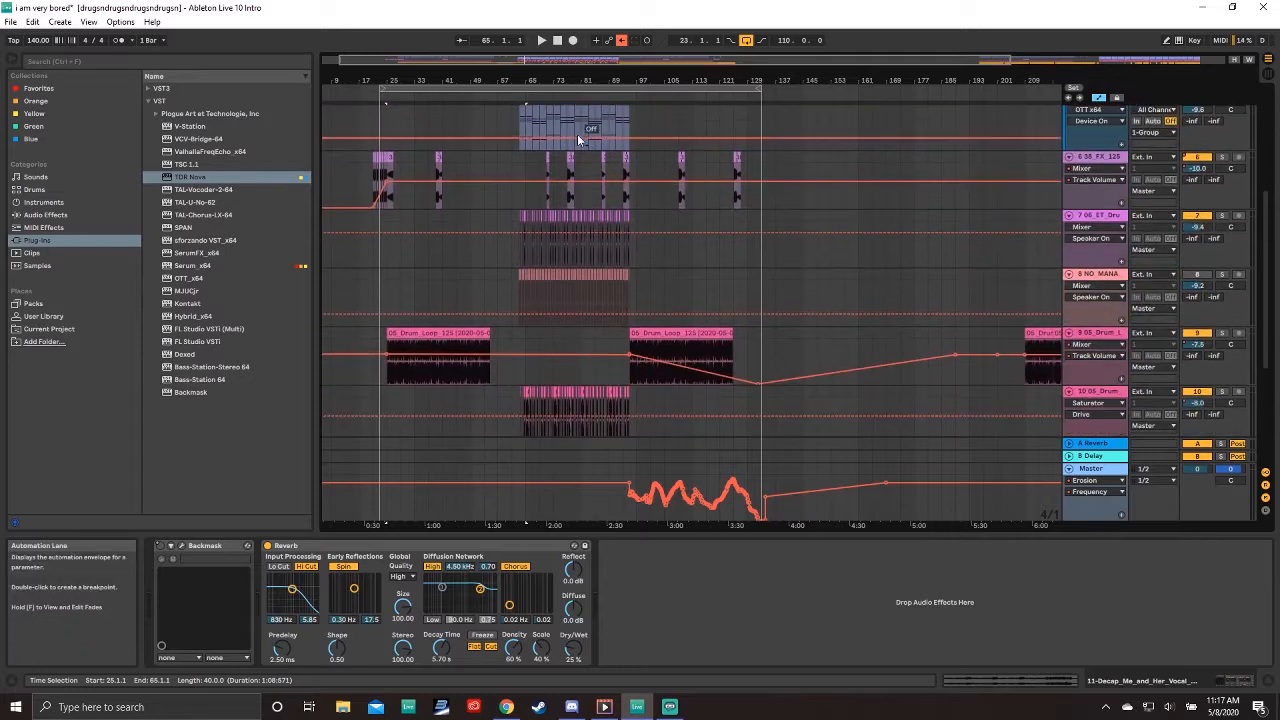
{"action": "scroll", "coordinate": [511, 231], "scroll_direction": "down", "scroll_amount": 3}
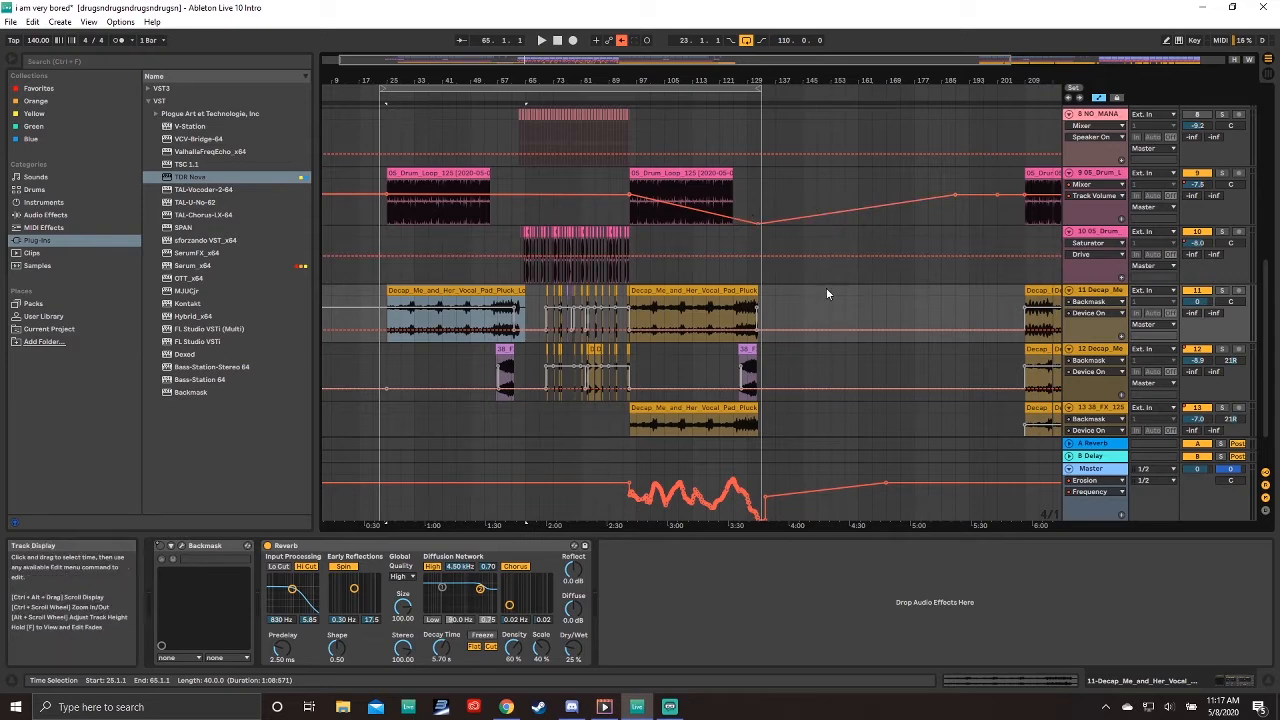
{"action": "scroll", "coordinate": [606, 300], "scroll_direction": "up", "scroll_amount": 3}
{"action": "scroll", "coordinate": [896, 304], "scroll_direction": "down", "scroll_amount": 4}
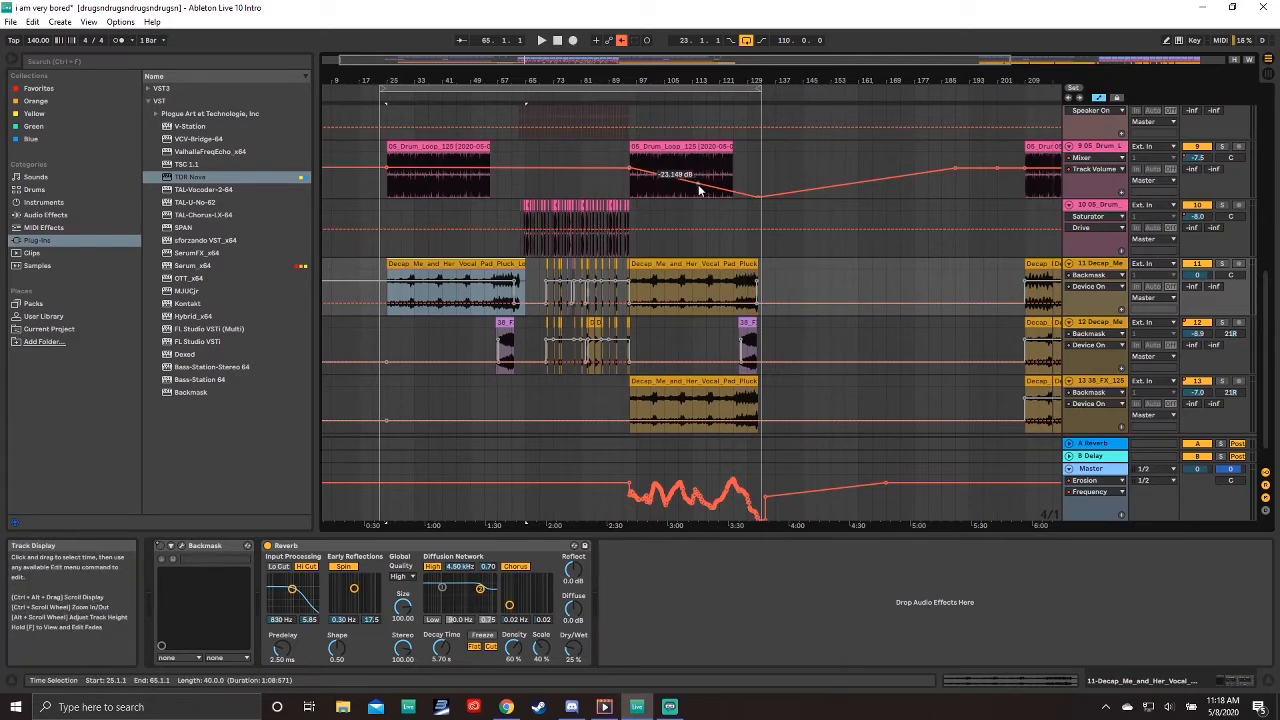
Step: Zoom the arrangement to bars 25 through 129 and place the insert marker at bar 25
{"action": "mouse_move", "coordinate": [627, 79]}
{"action": "left_mouse_down"}
{"action": "mouse_move", "coordinate": [625, 94]}
{"action": "mouse_move", "coordinate": [645, 79]}
{"action": "left_mouse_up"}
{"action": "left_click_drag", "start_coordinate": [349, 89], "coordinate": [509, 106]}
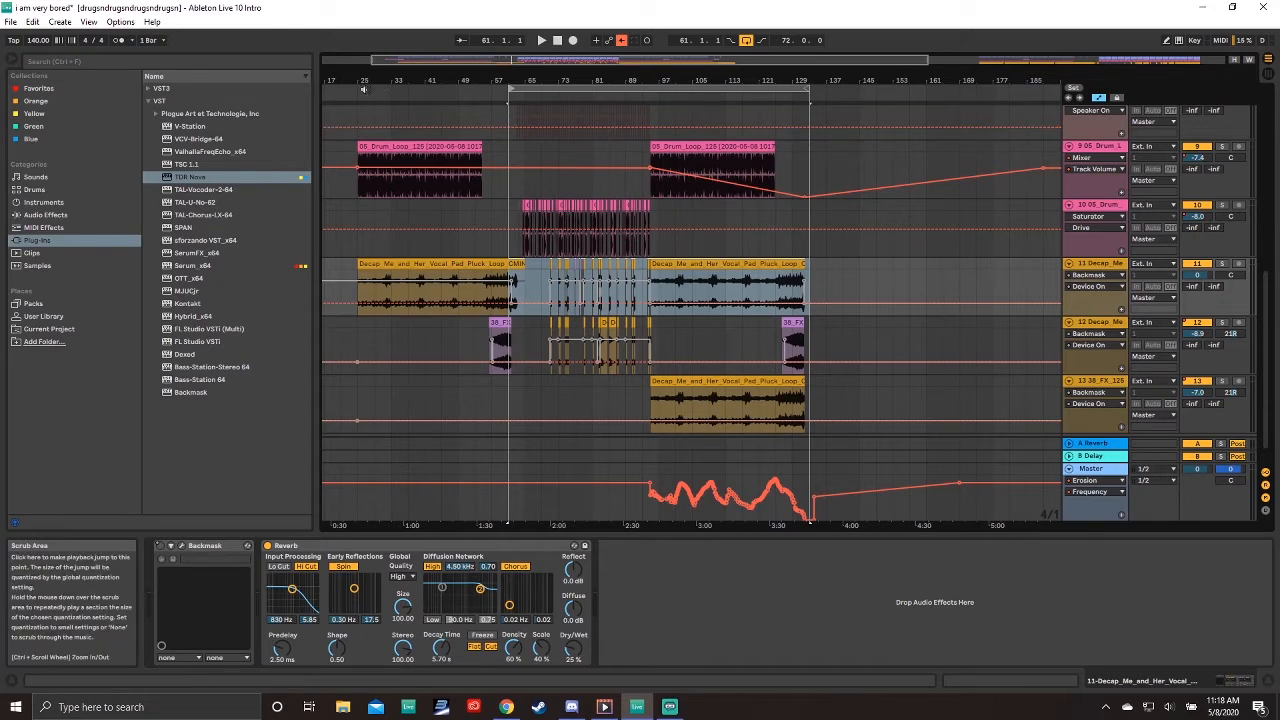
{"action": "left_click", "coordinate": [357, 110]}
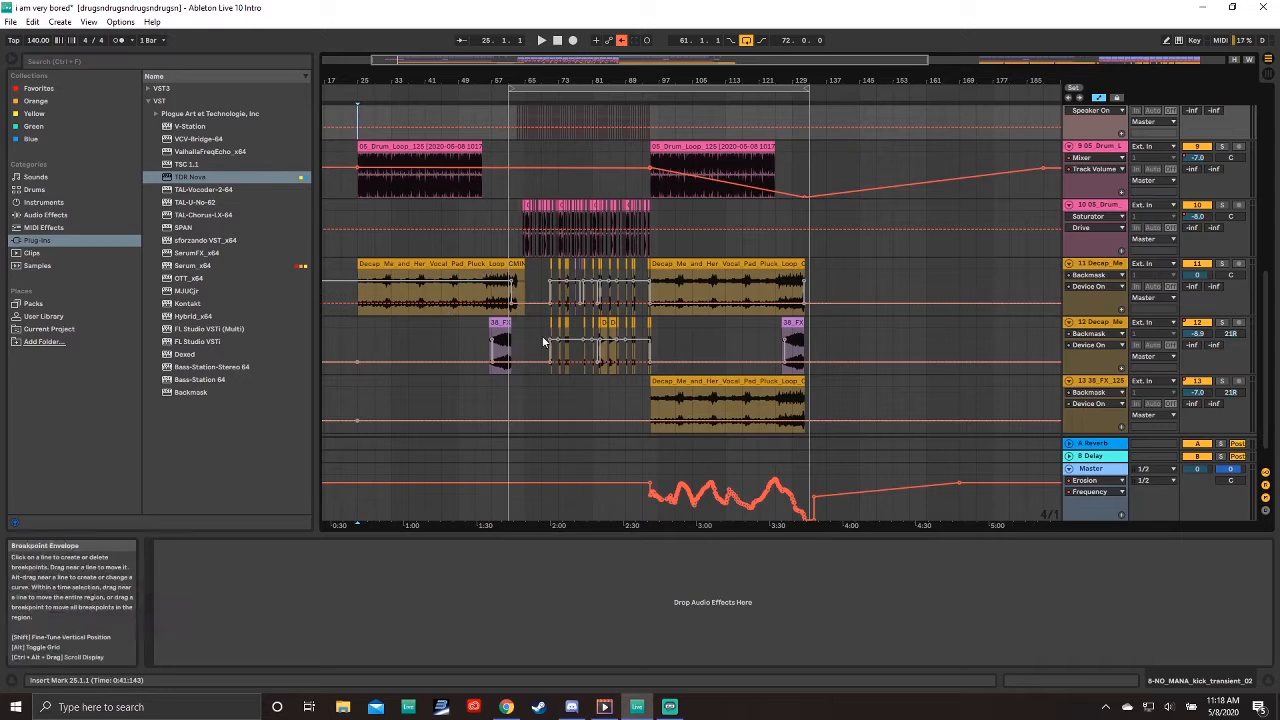
{"action": "scroll", "coordinate": [548, 341], "scroll_direction": "up", "scroll_amount": 3}
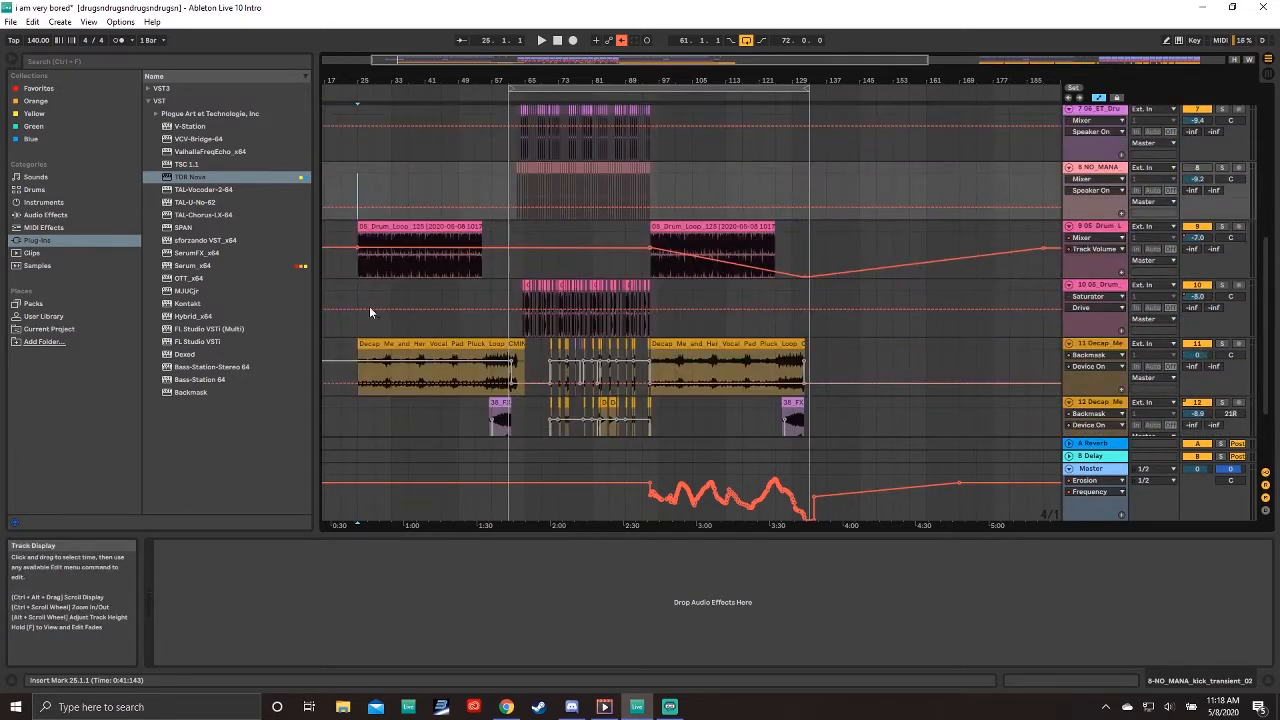